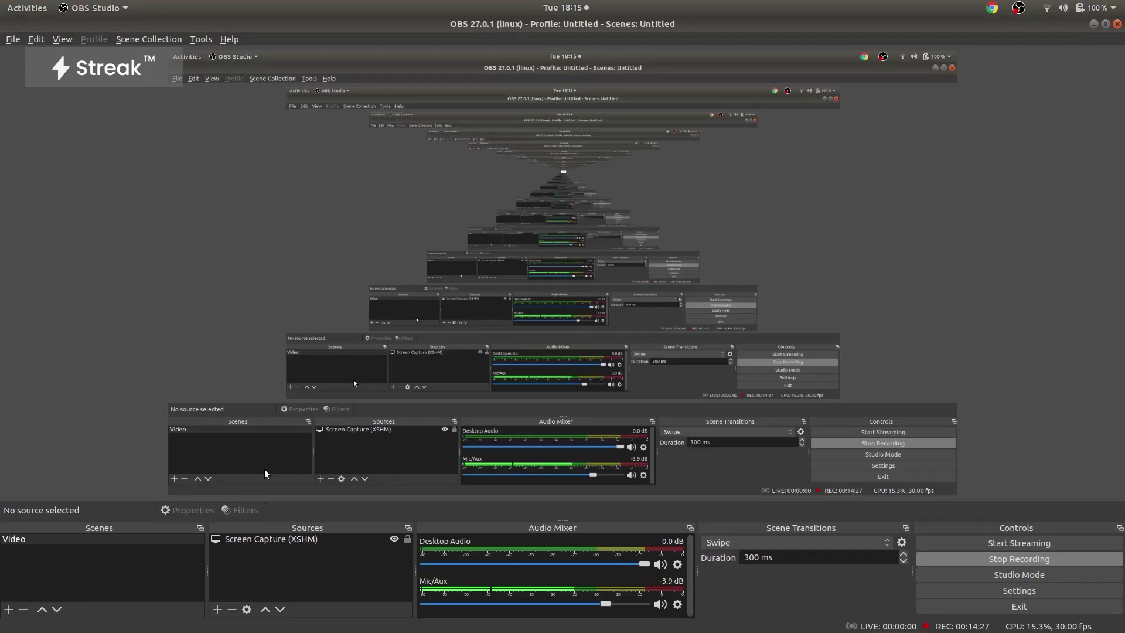
Switch to the Streak web app and start creating a new scanner.
key(alt+Tab)
key(Tab)
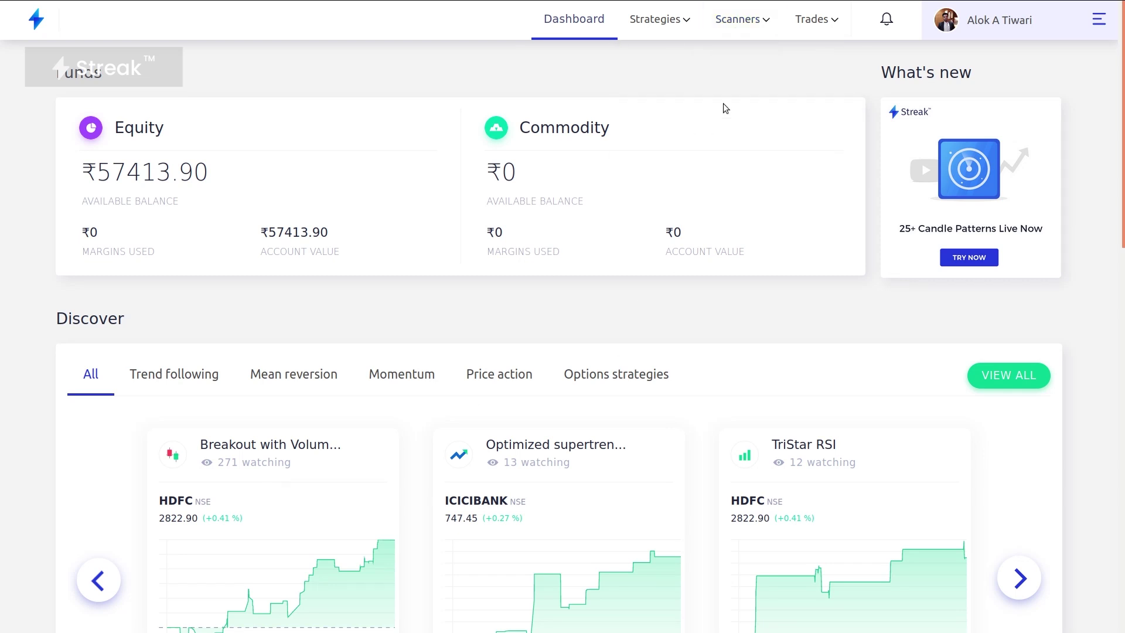
mouse_move(741, 26)
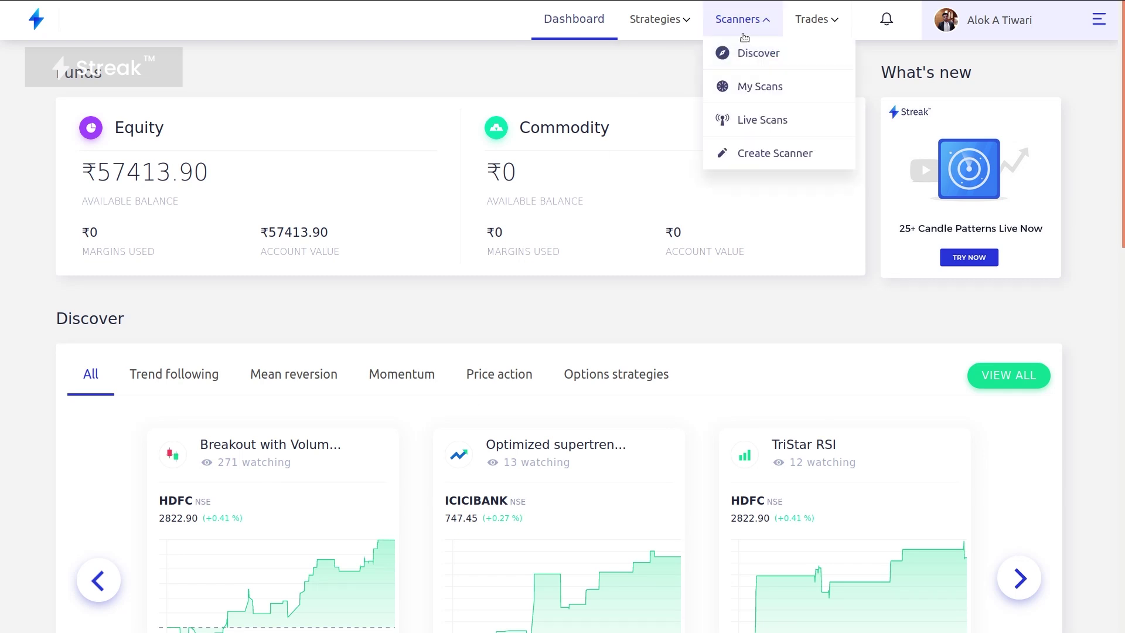
click(762, 163)
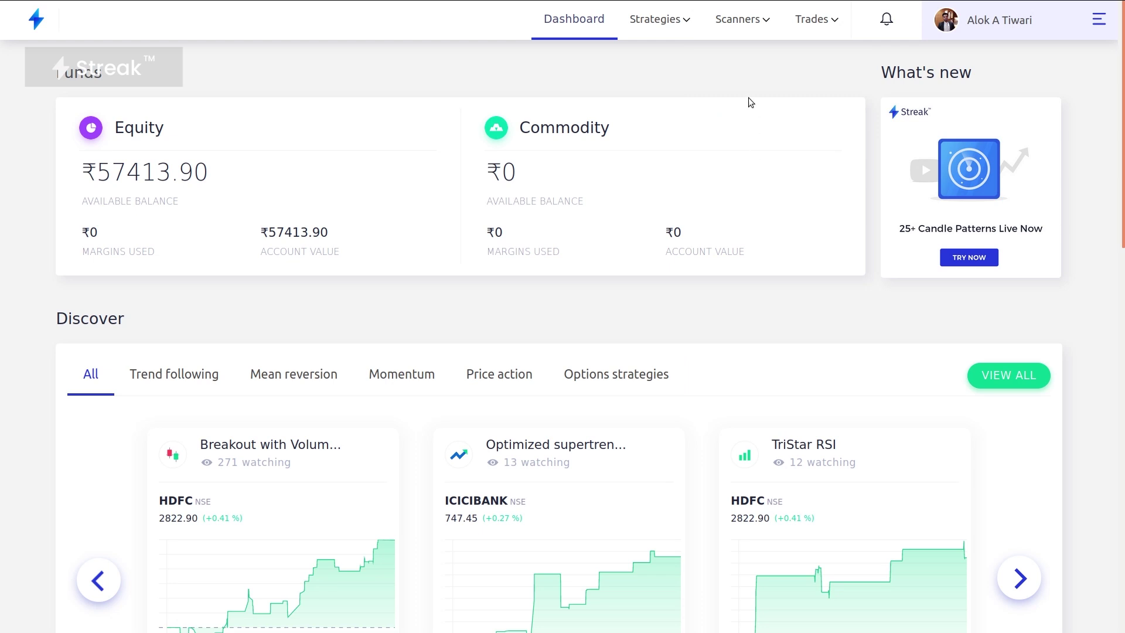
mouse_move(762, 114)
click(767, 150)
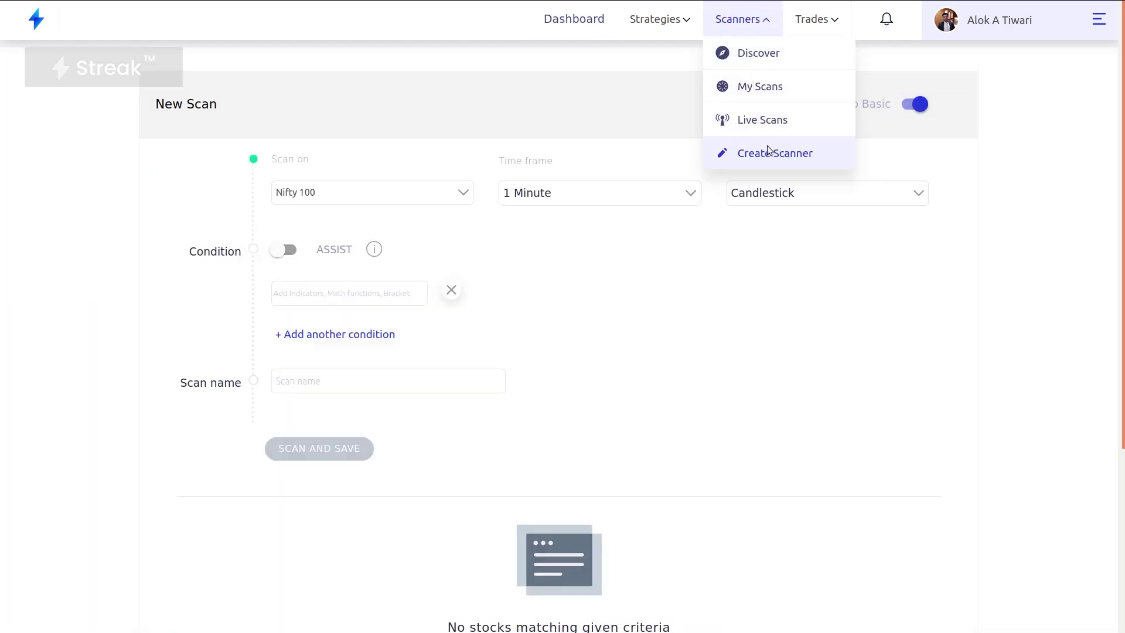
Set the new scan to run on NFO-FUT with a 5 Minutes time frame.
click(378, 192)
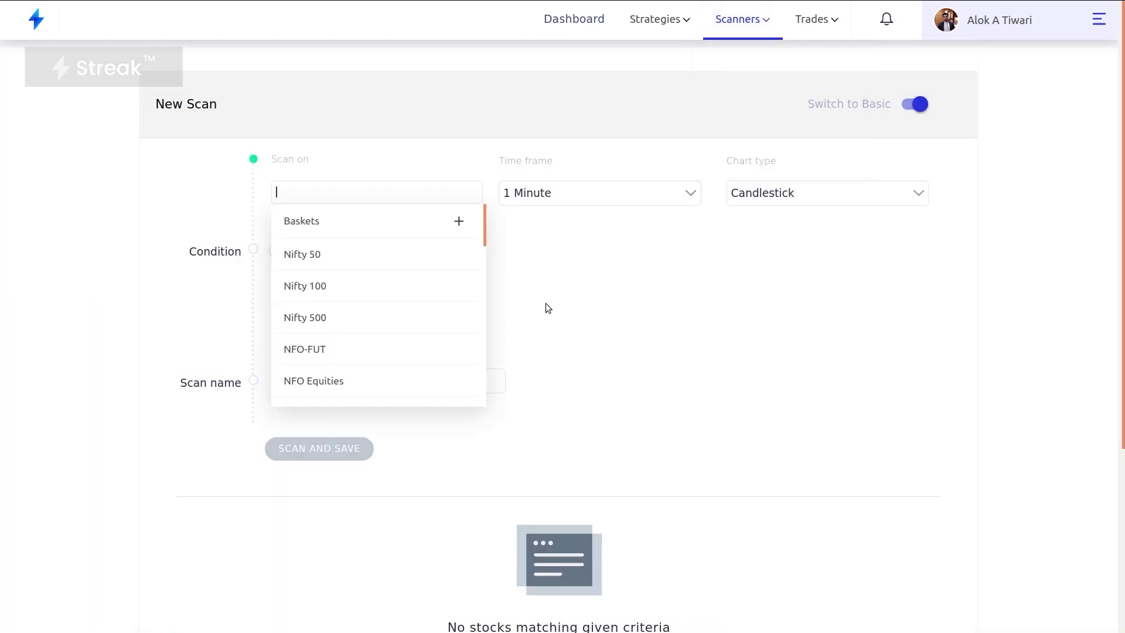
scroll(354, 284, down, 1)
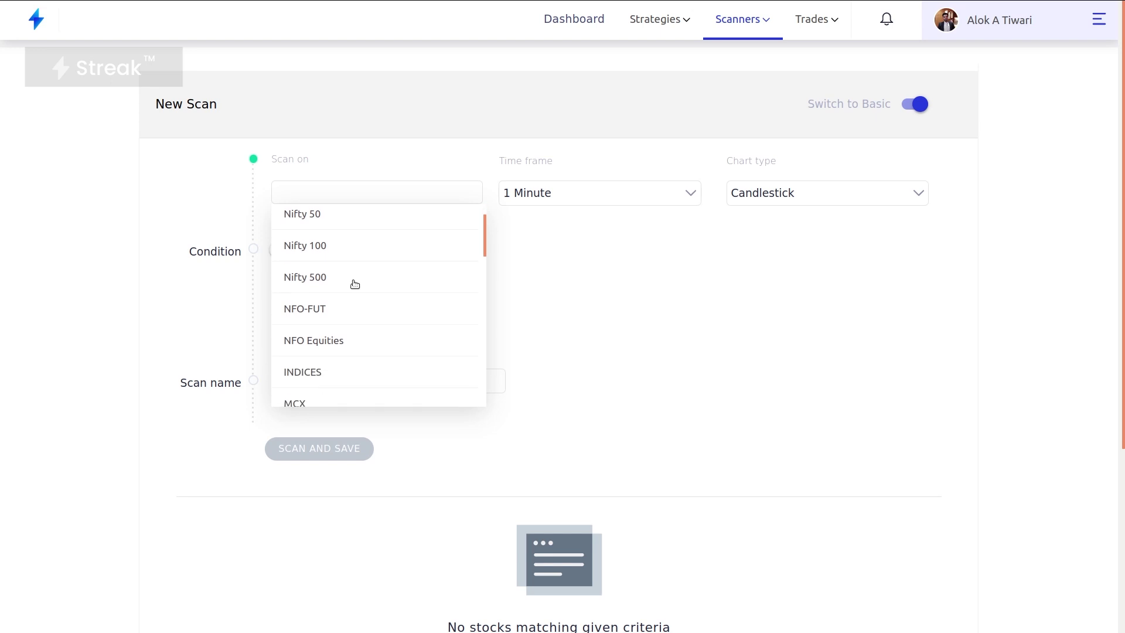
click(325, 315)
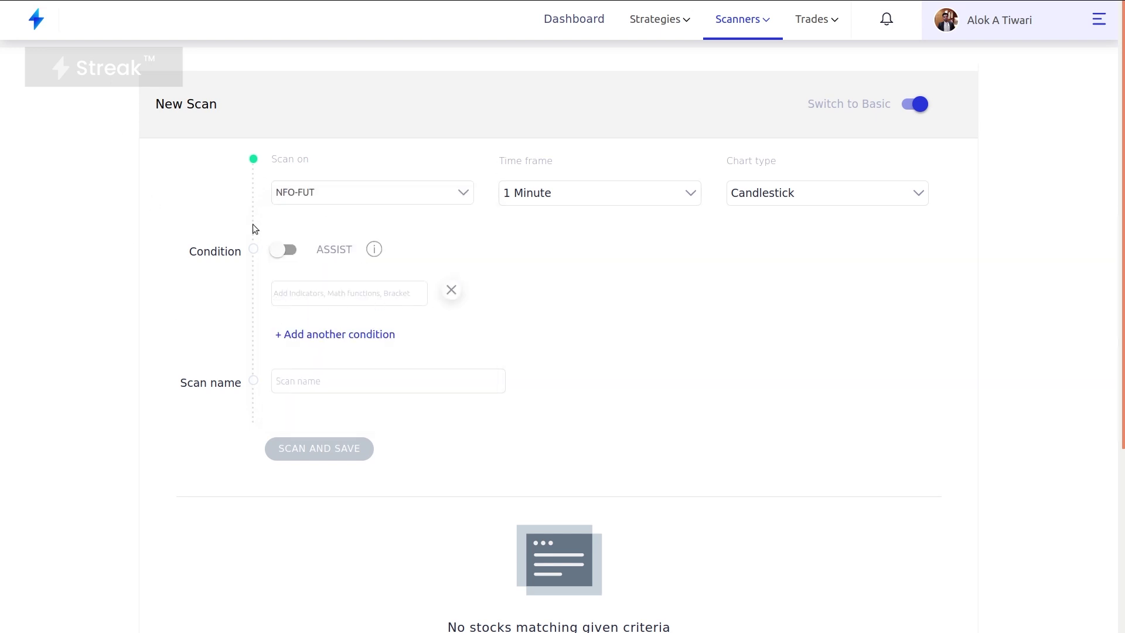
click(566, 196)
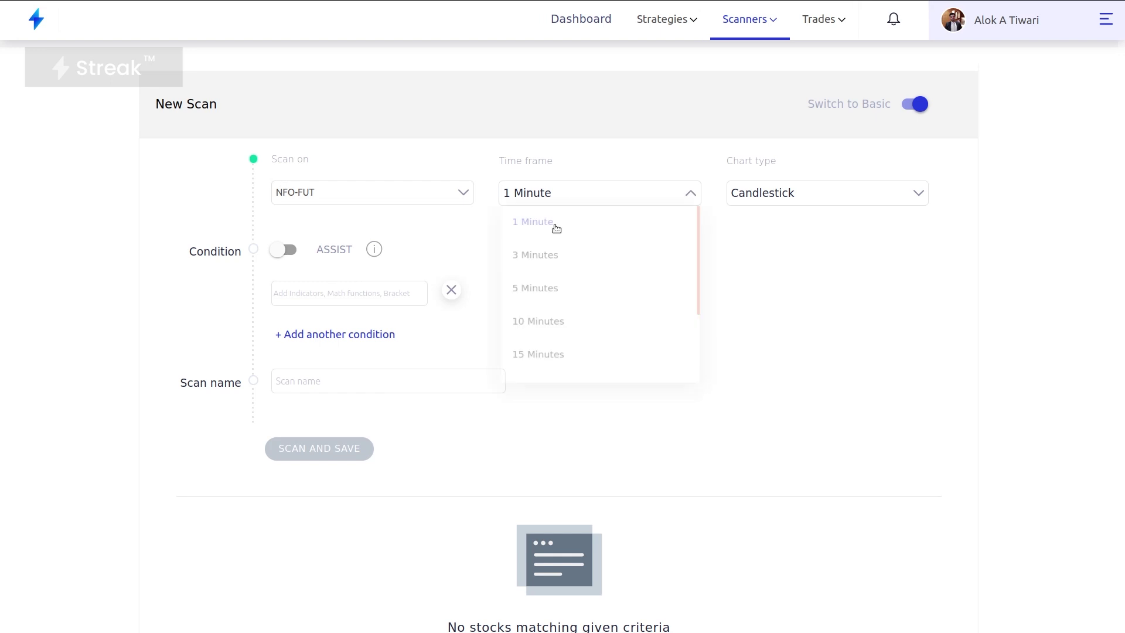
click(561, 300)
Begin the scan condition with the Period min math function and set its period to 5.
click(361, 296)
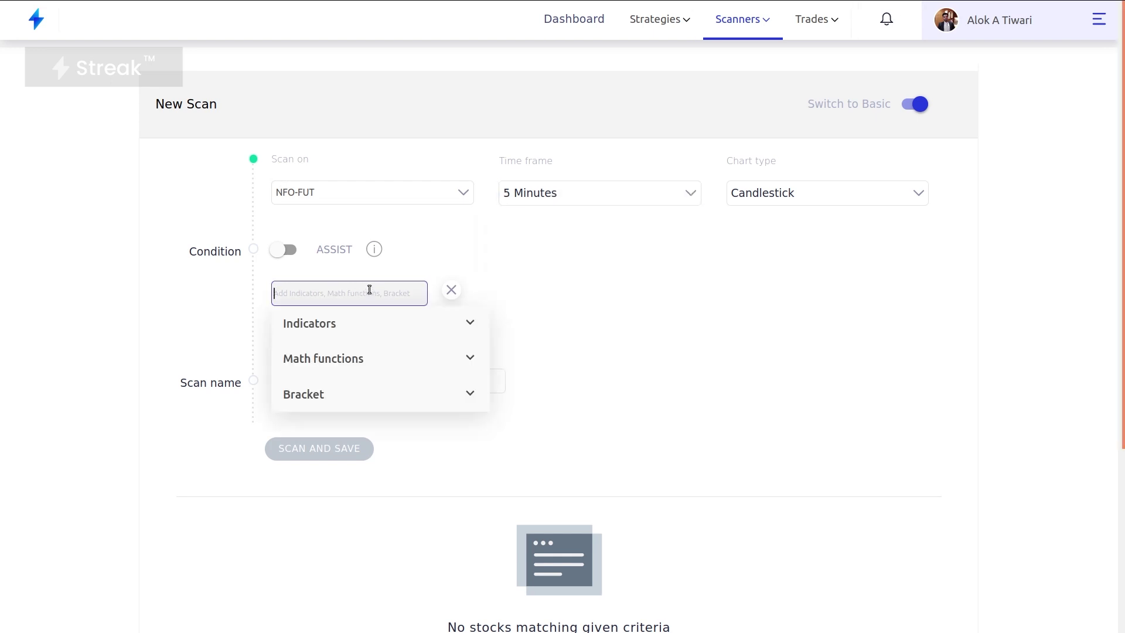
text(m)
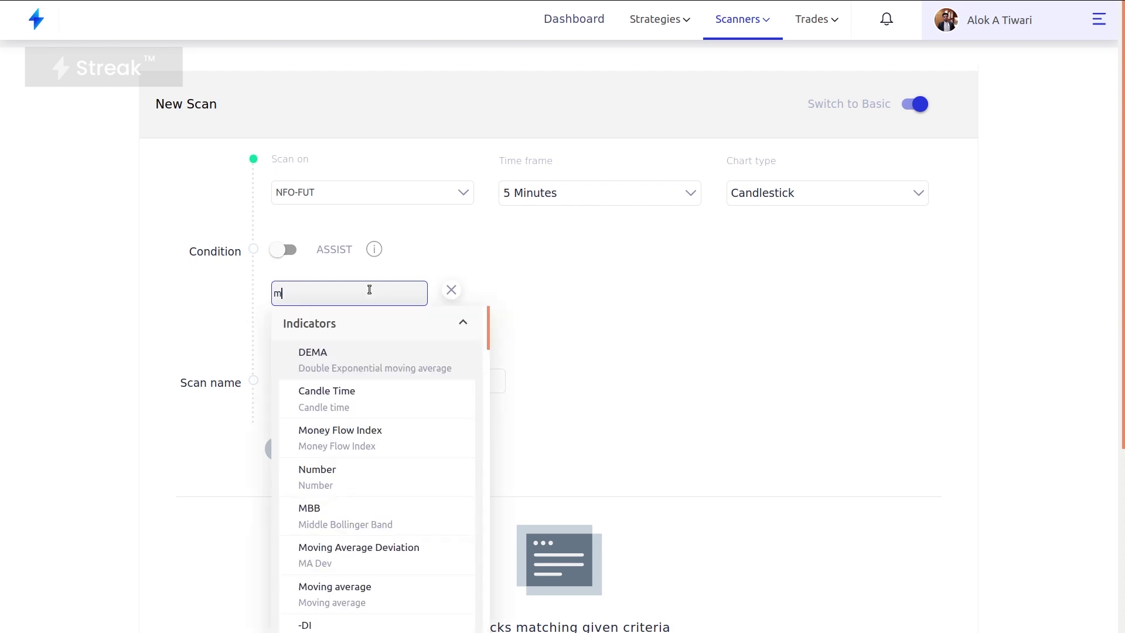
key(BackSpace)
text(perio)
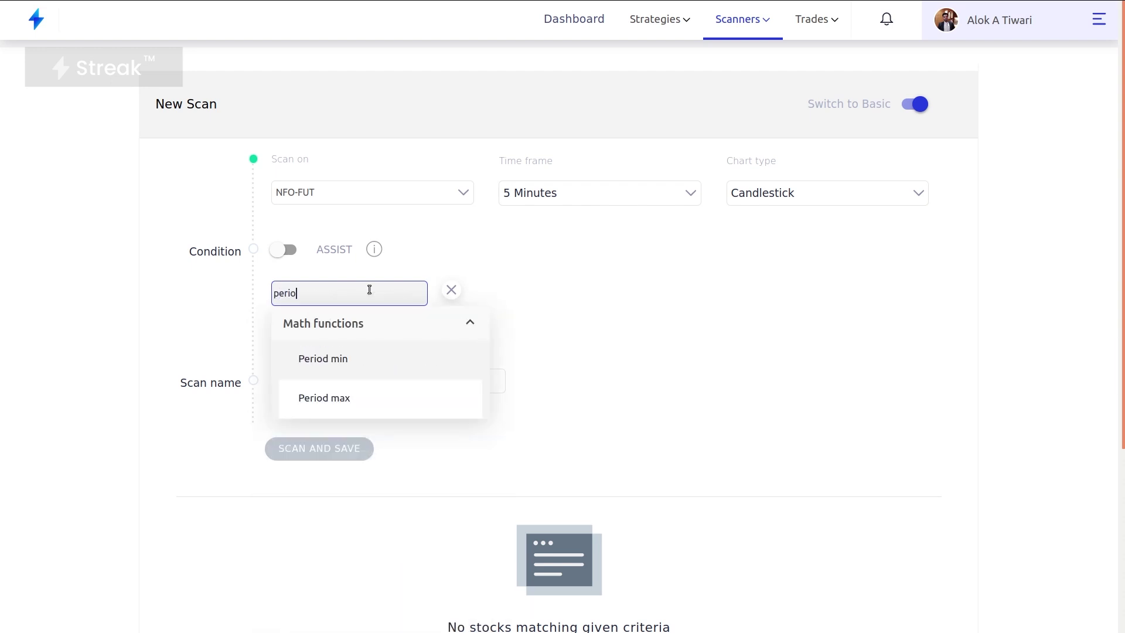
click(351, 358)
double_click(370, 300)
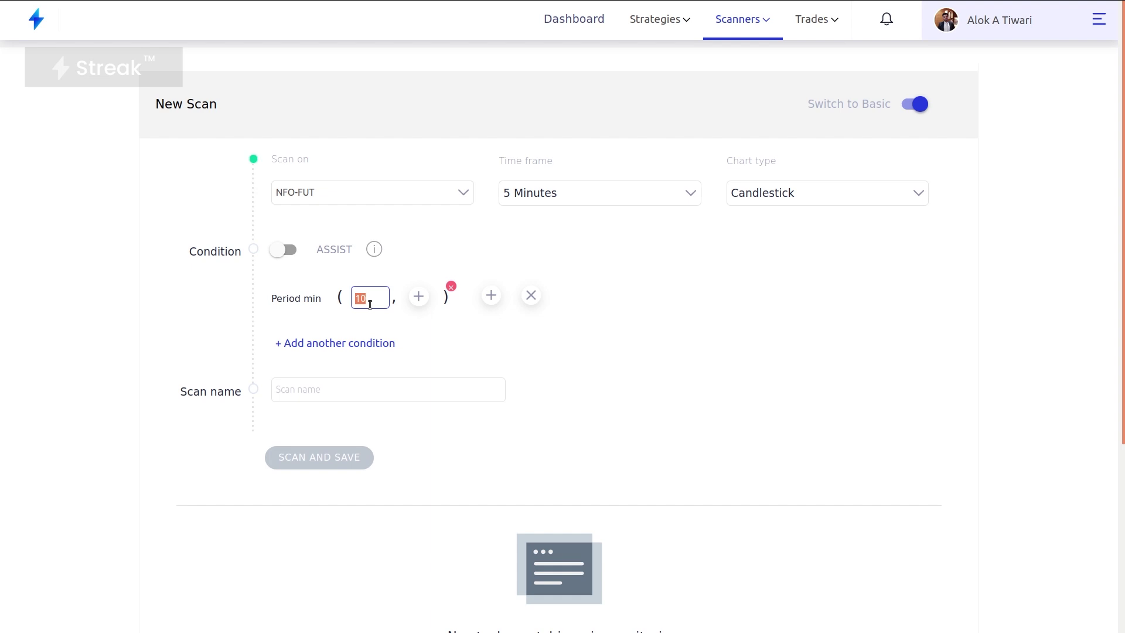
text(5)
click(359, 298)
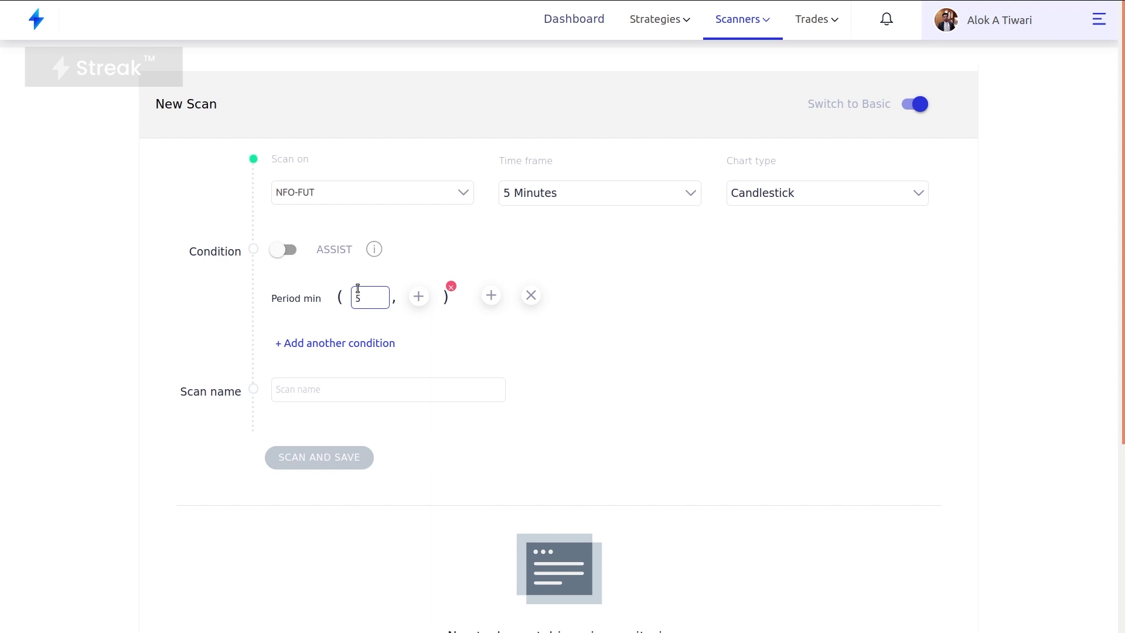
Add the Open interest indicator with offset 0 as the second argument of Period min.
click(417, 297)
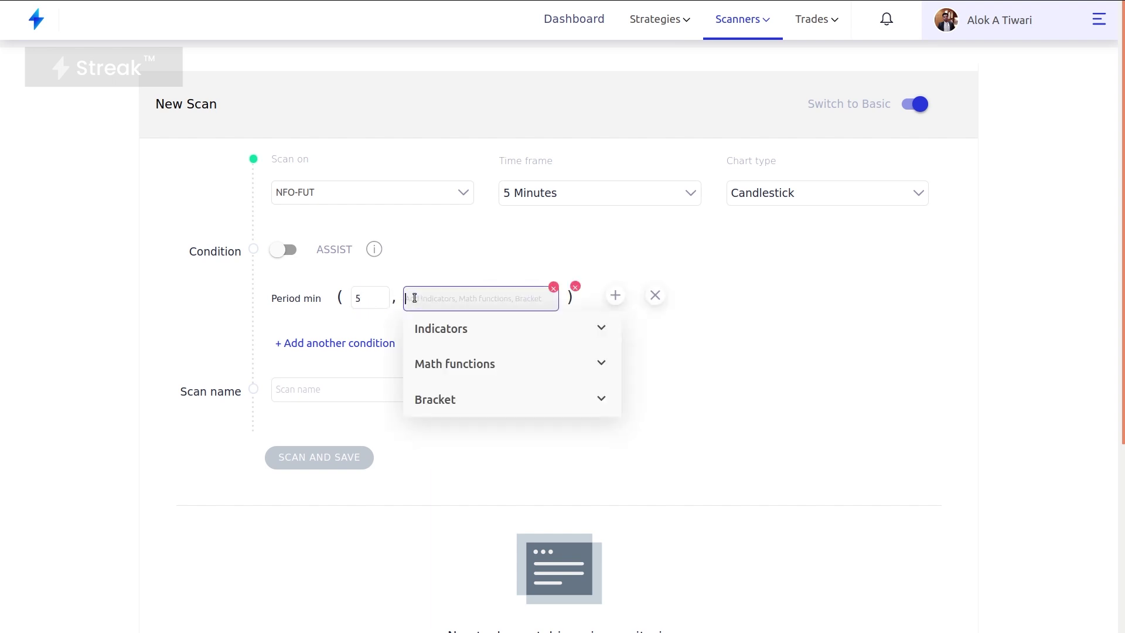
text(open)
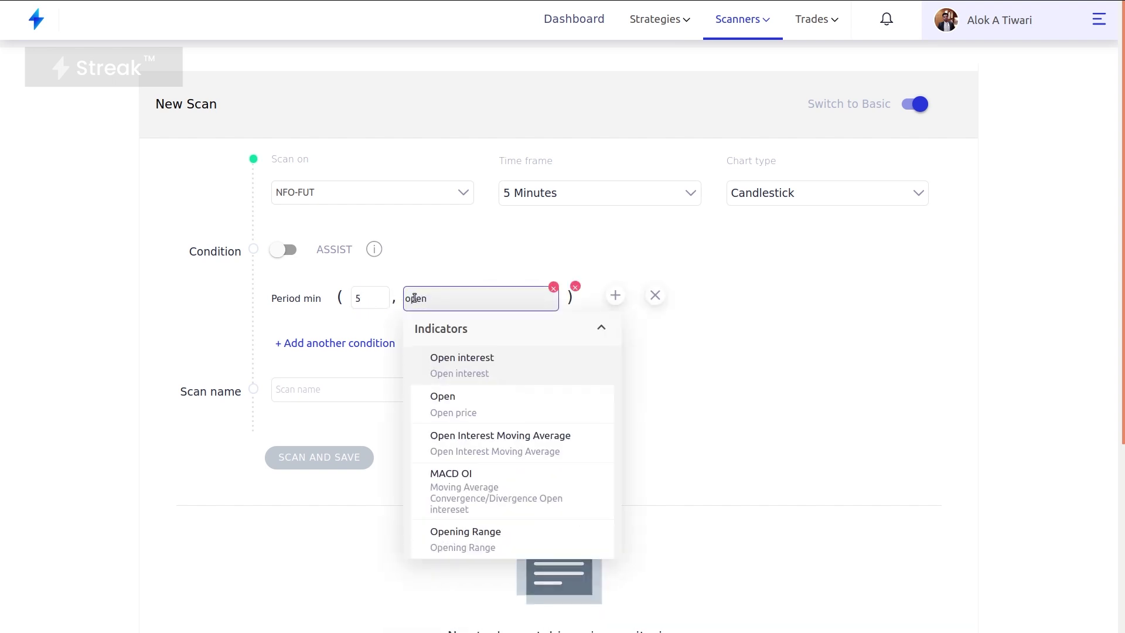
click(482, 378)
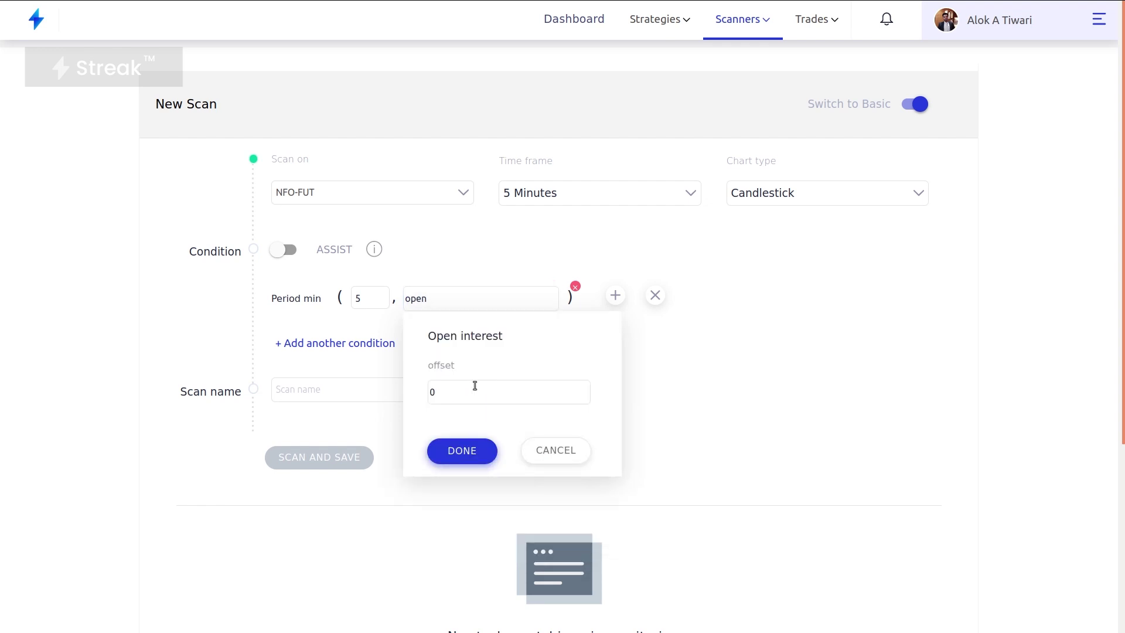
click(460, 395)
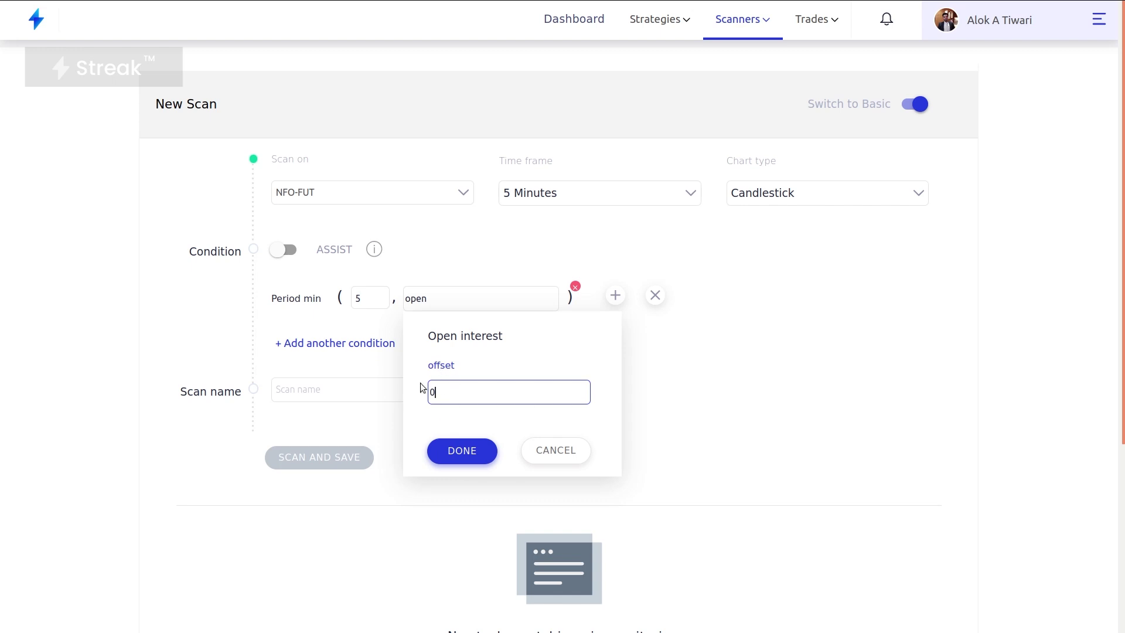
click(461, 450)
Subtract the Open interest indicator with offset -1 from Open interest(0) inside the Period min function.
click(519, 299)
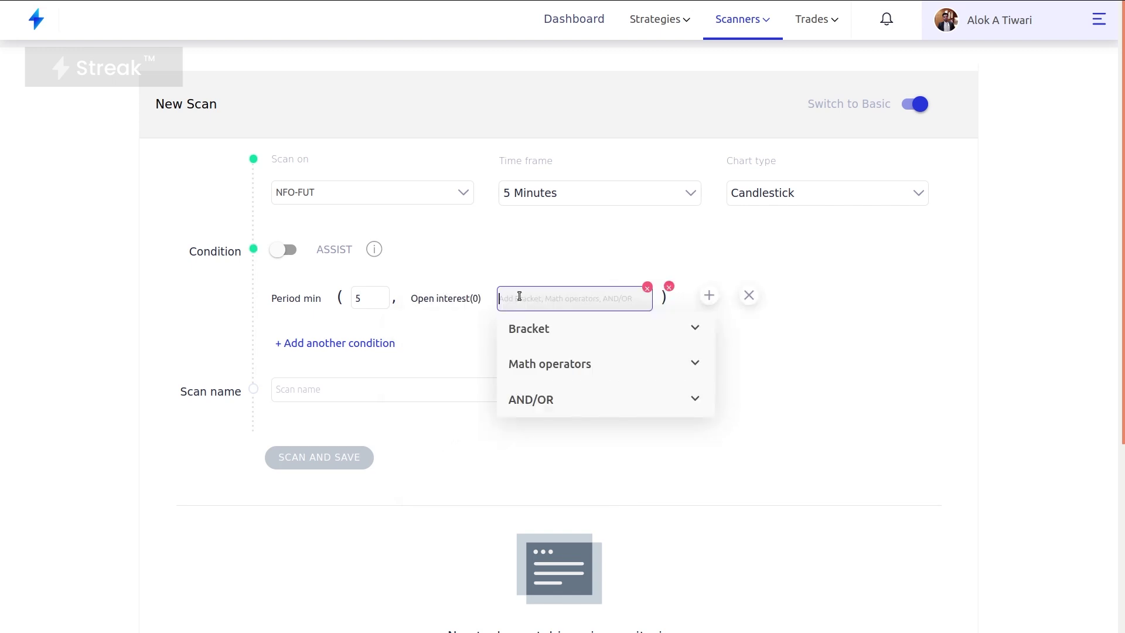
text(-)
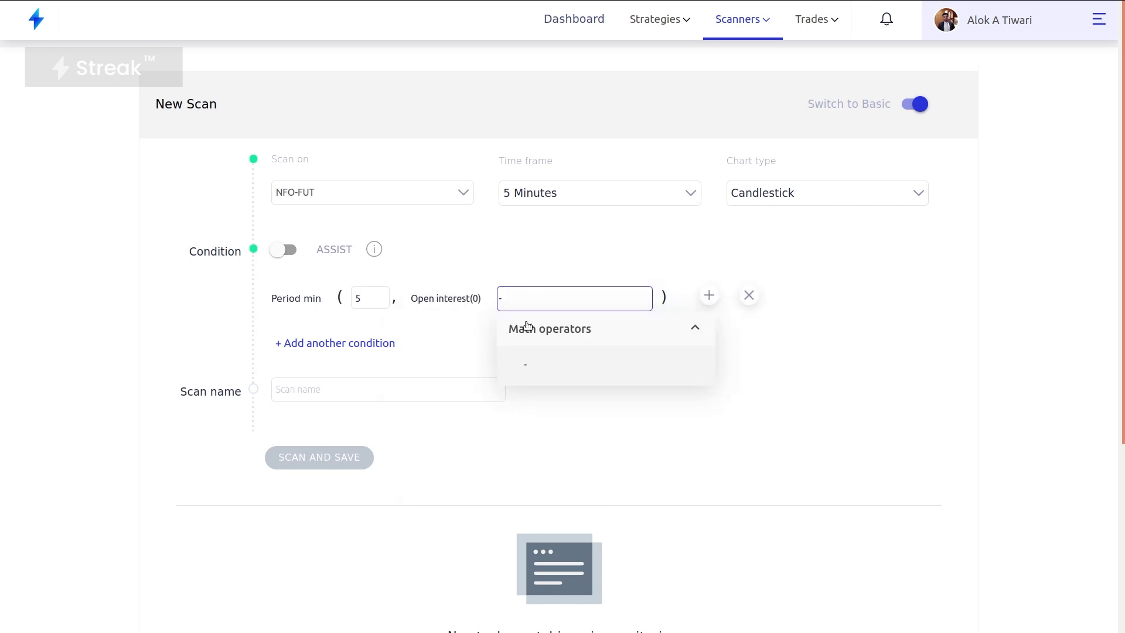
click(546, 368)
click(537, 296)
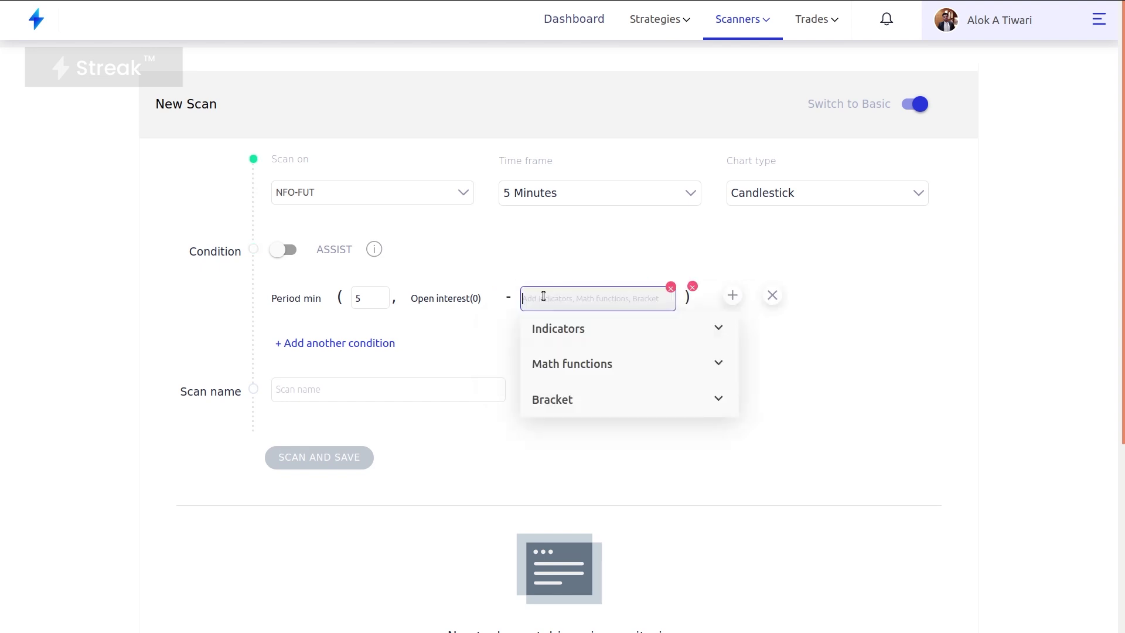
text(open)
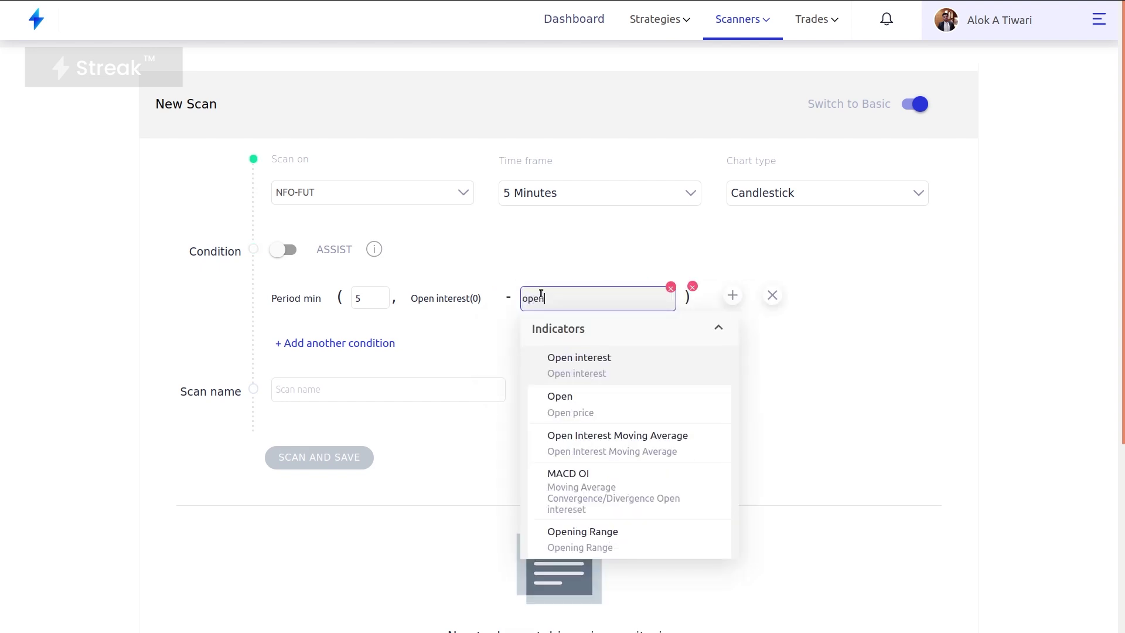
click(631, 375)
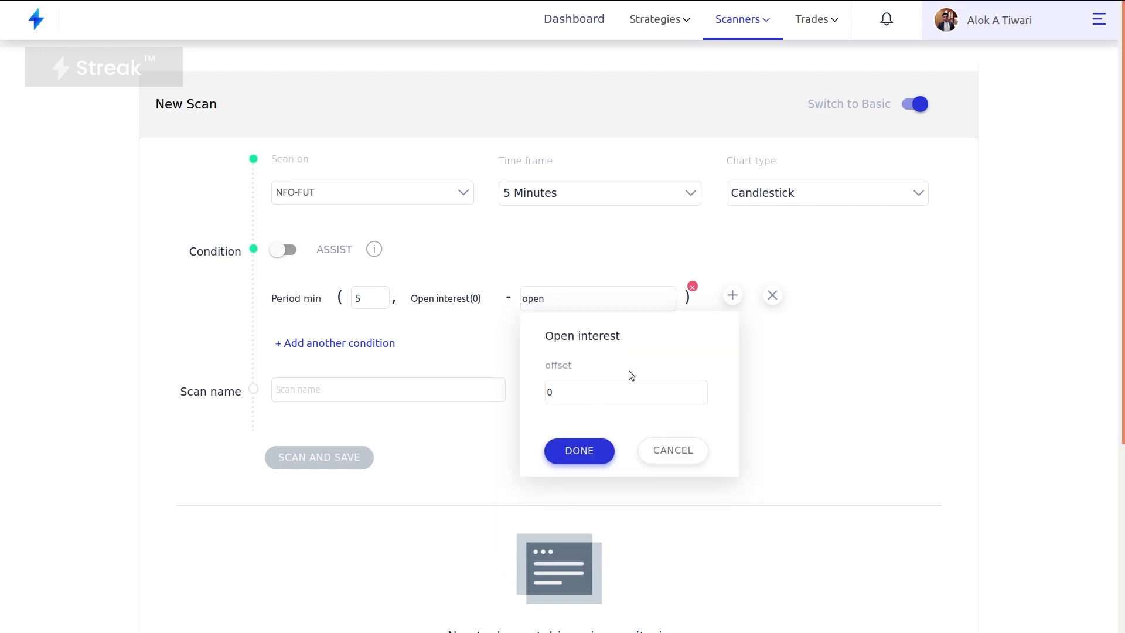
click(597, 403)
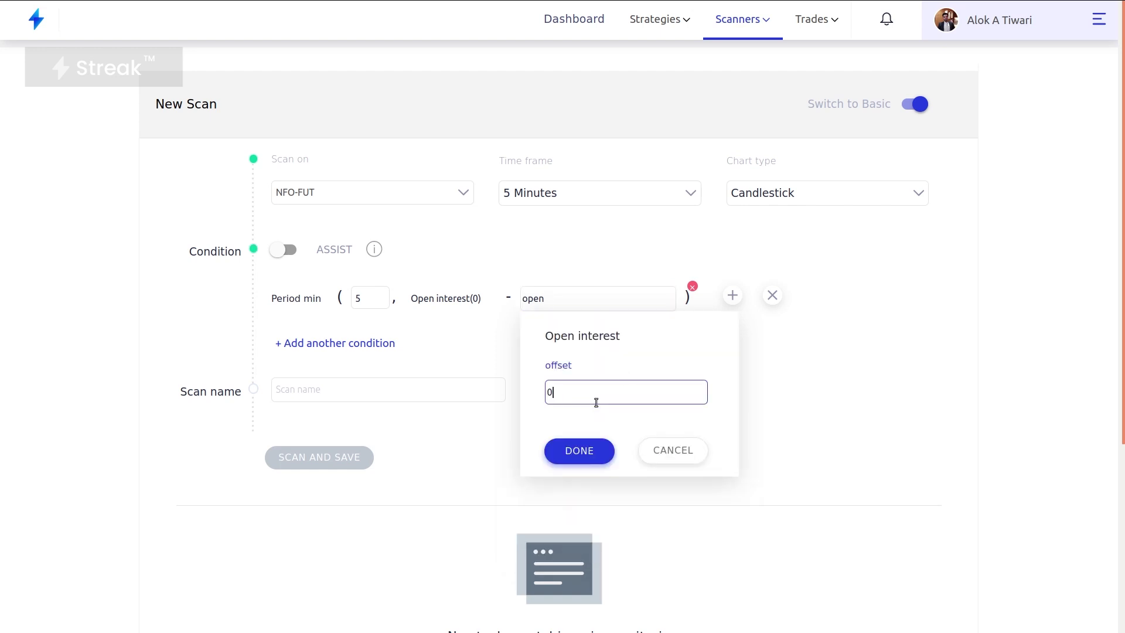
key(BackSpace)
text(-1)
click(586, 451)
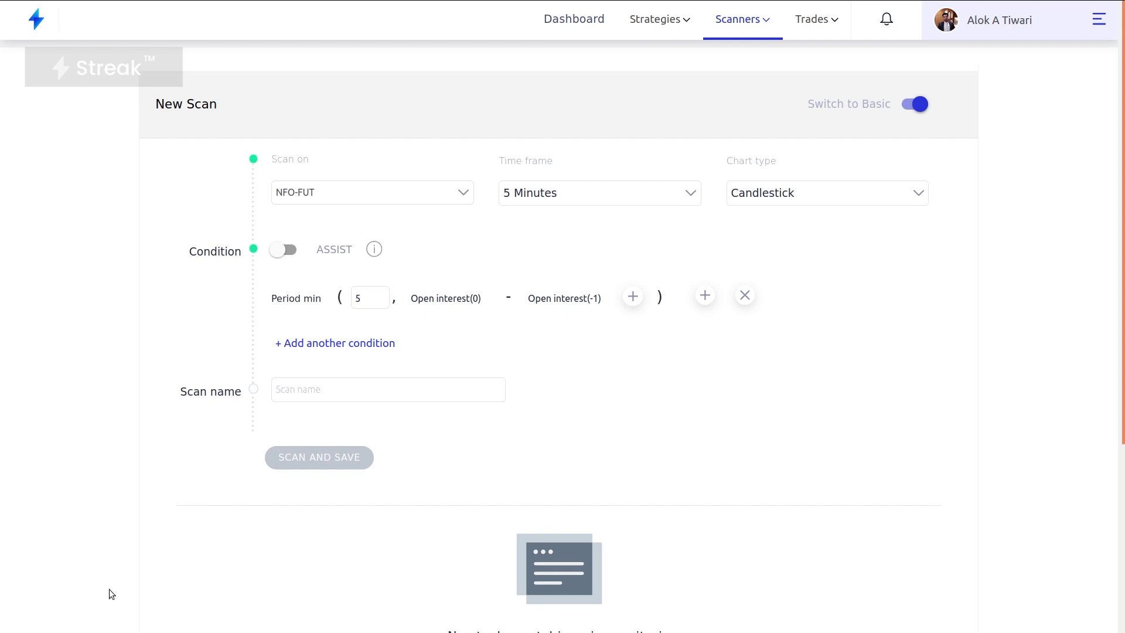
Add the higher than comparator after the closing bracket of the Period min function.
mouse_move(556, 296)
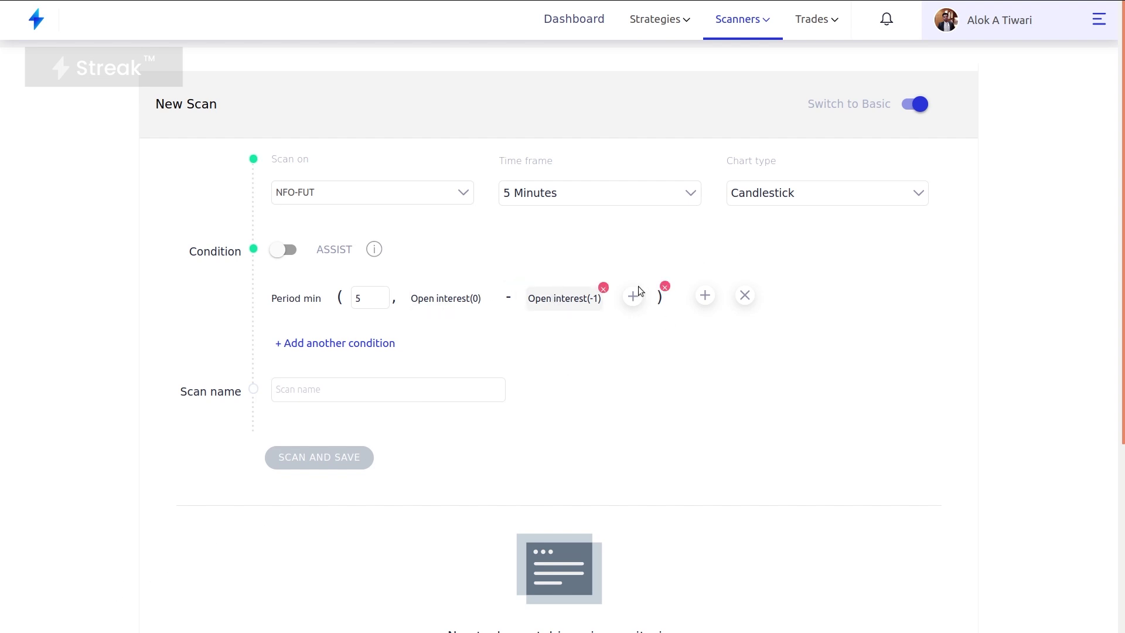
click(704, 296)
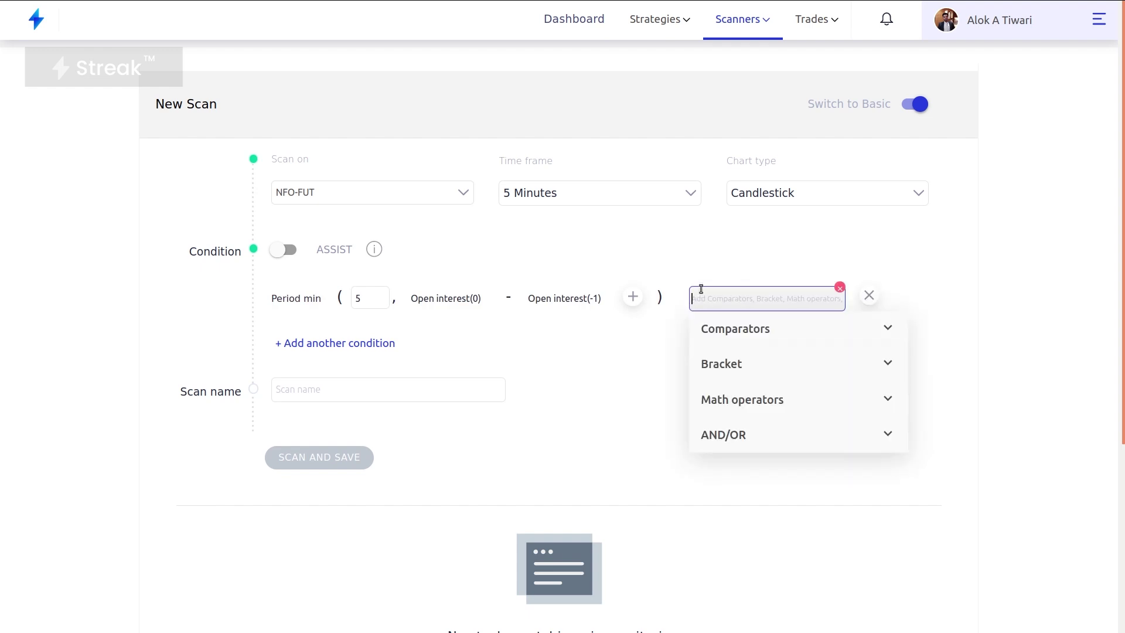
text(high)
click(756, 359)
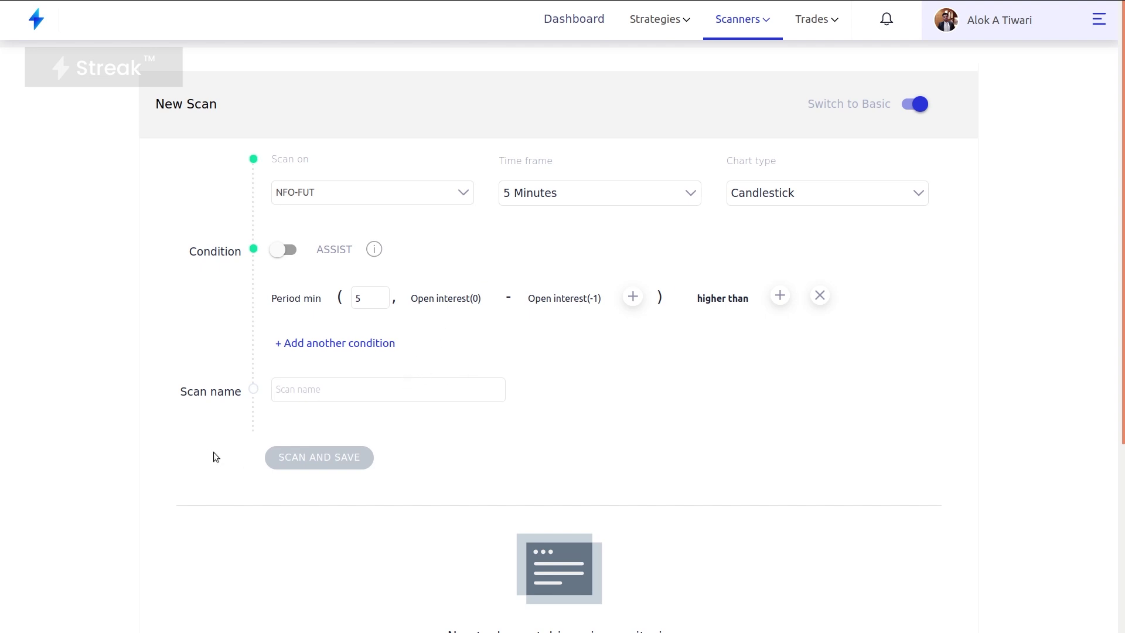
Complete the comparison with the Number indicator at 0.0 as the value after higher than.
click(781, 296)
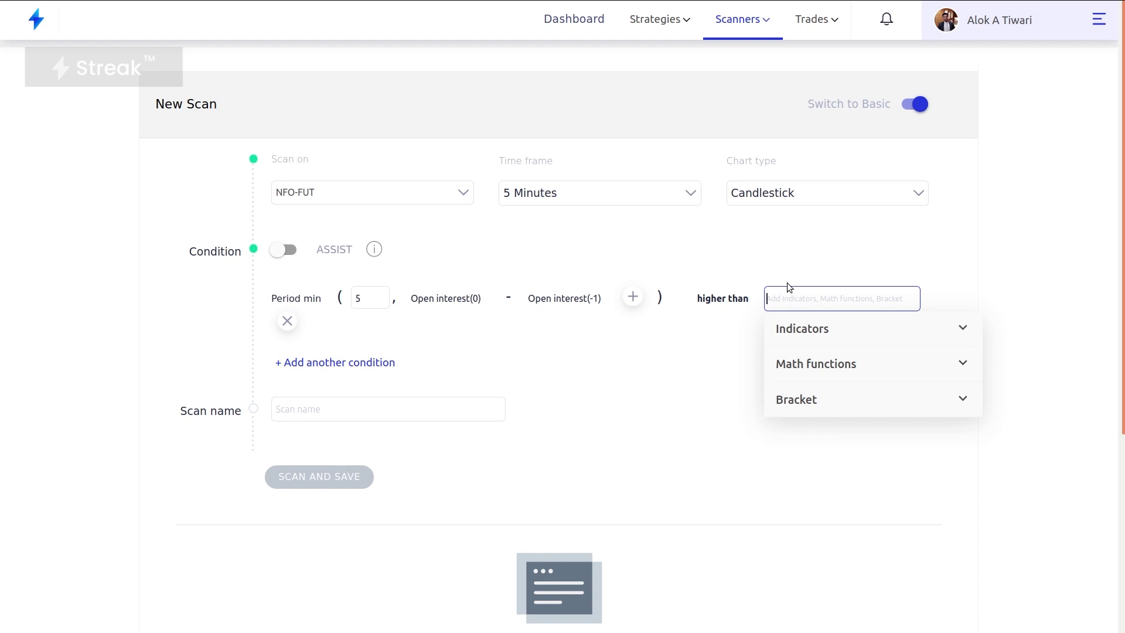
text(num)
click(894, 383)
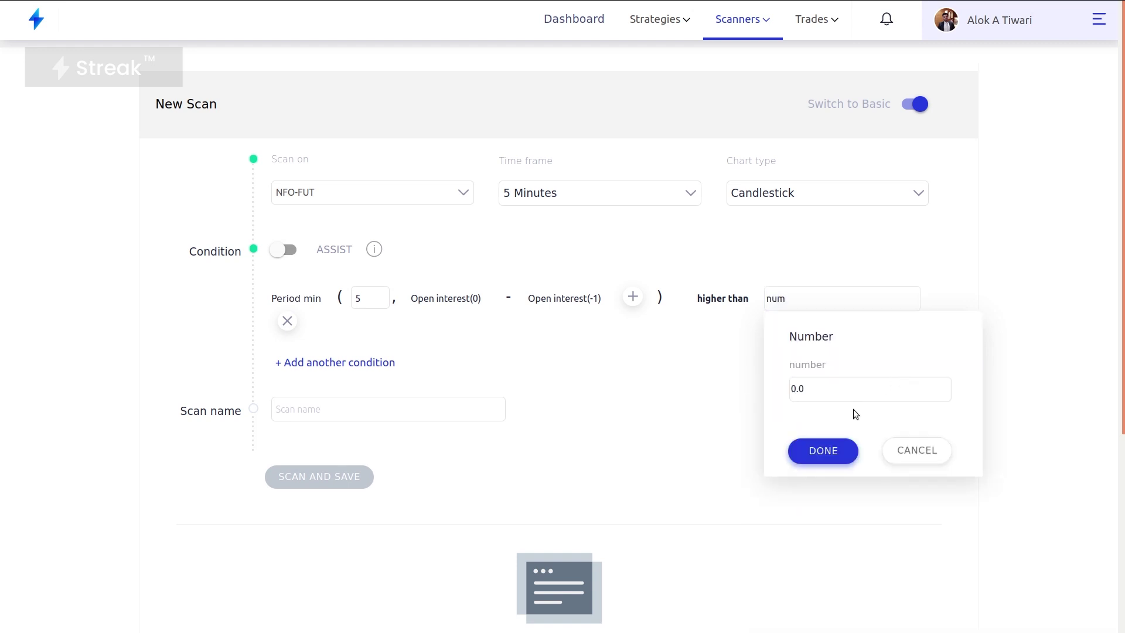
click(818, 460)
click(814, 306)
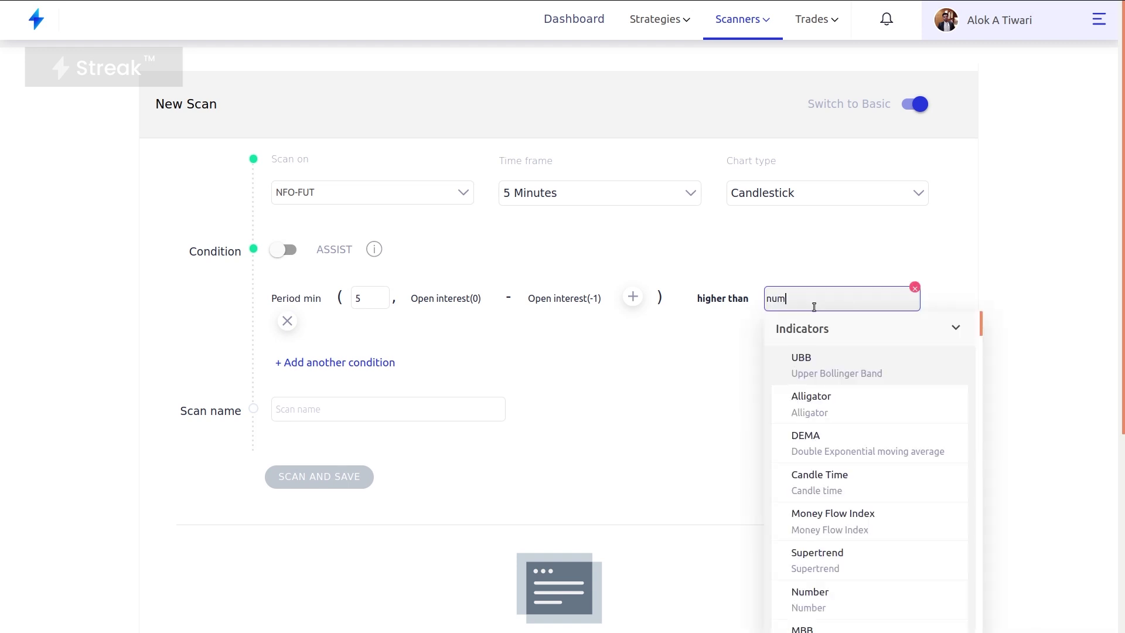
key(BackSpace)
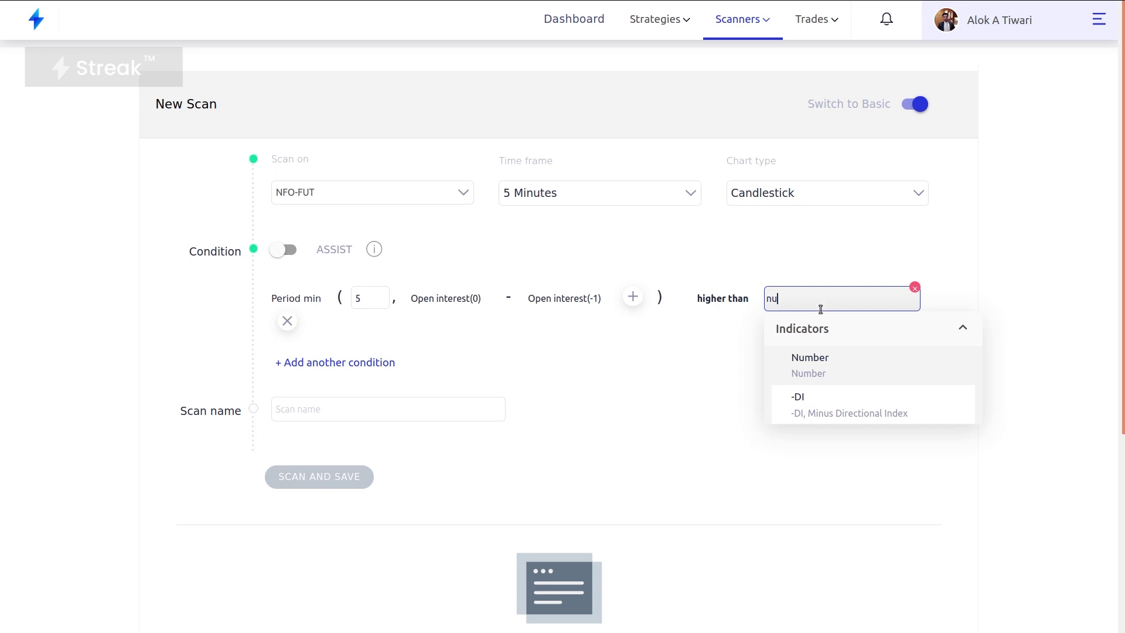
click(844, 361)
click(847, 452)
Name the scan Rising Open Interest, then run and save it.
click(412, 395)
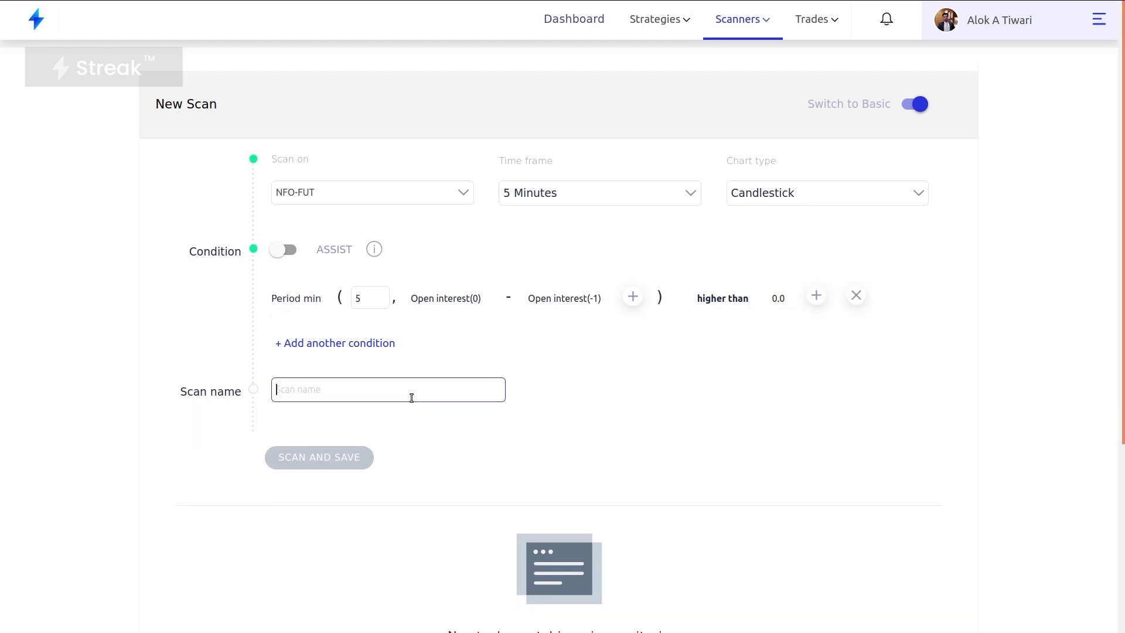
text(Risi)
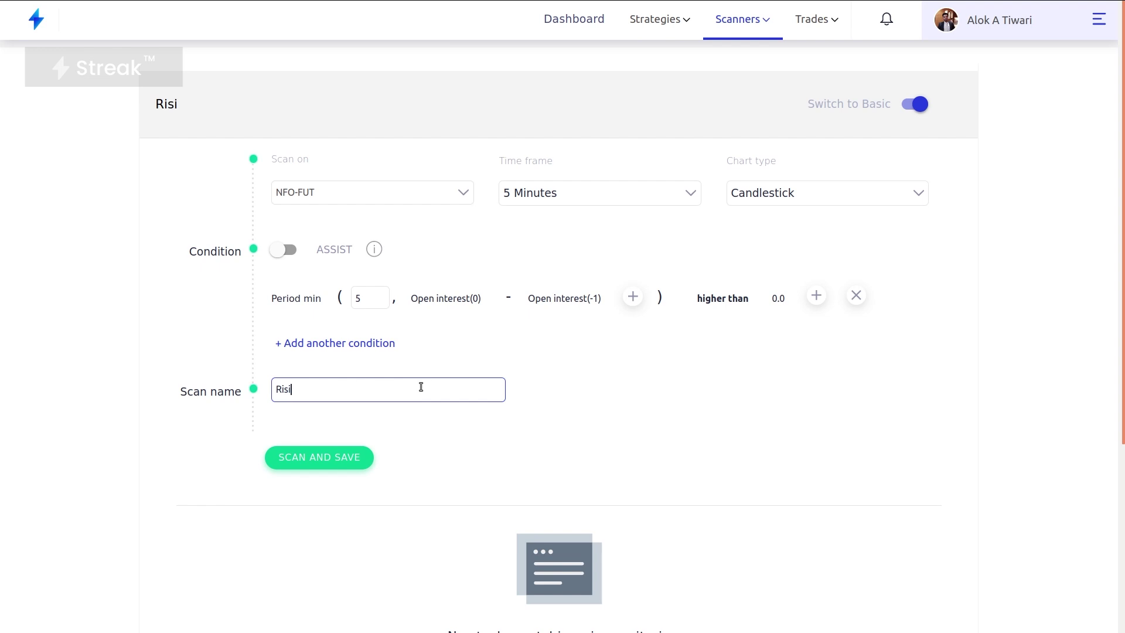
text(ng Opem)
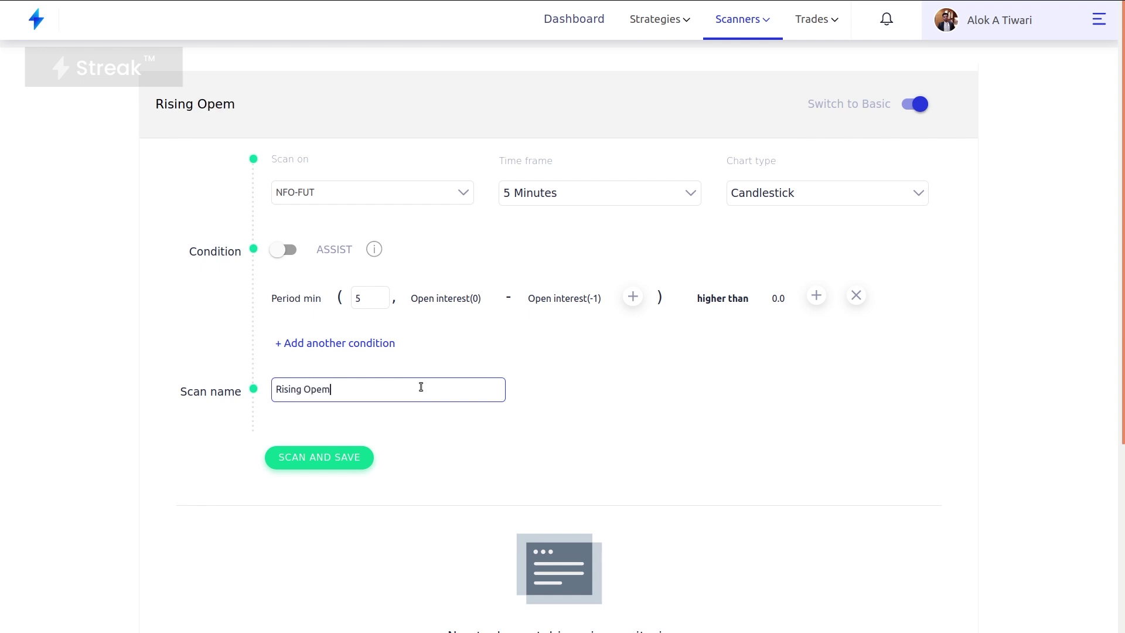
key(BackSpace)
text(n Interest)
click(326, 466)
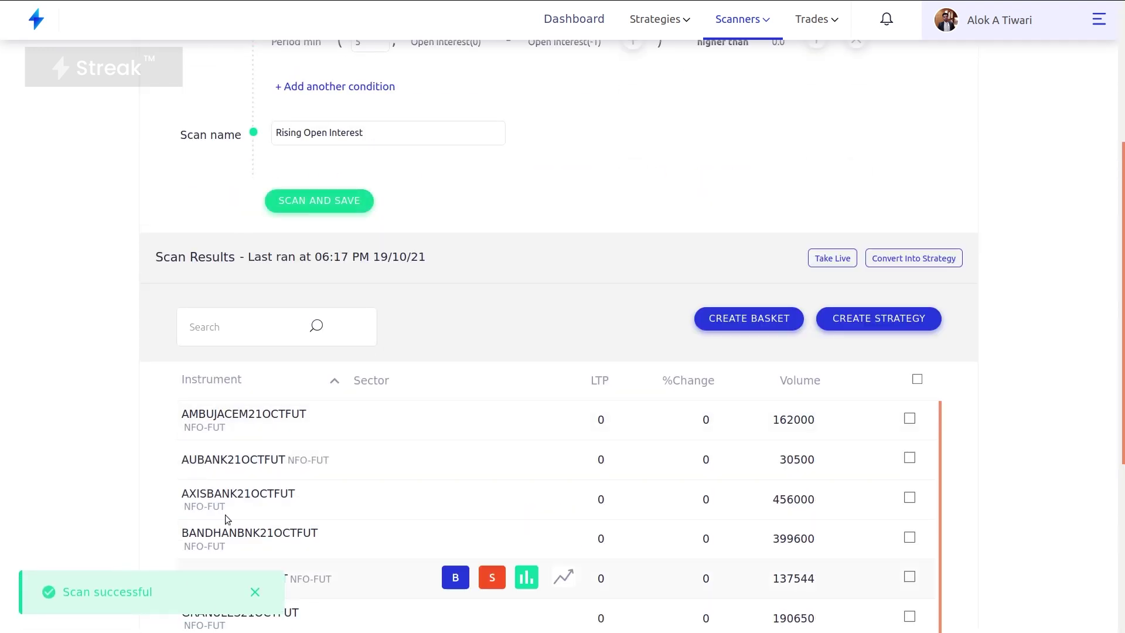
Review the Rising Open Interest scan results, its condition and the available time frames.
scroll(346, 420, down, 1)
scroll(658, 238, down, 5)
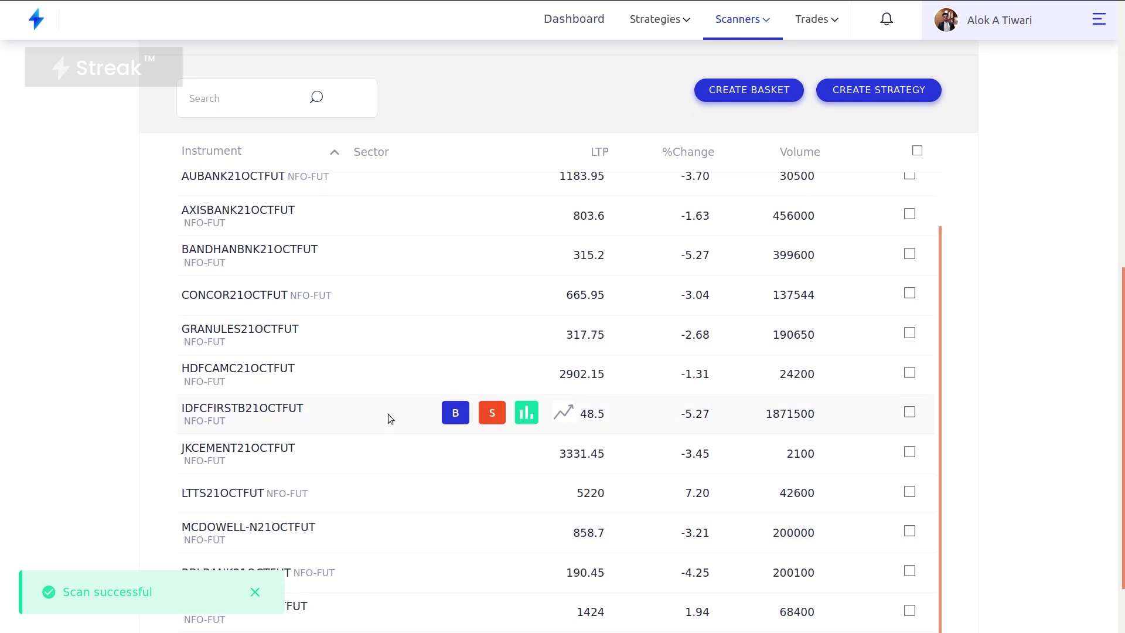
scroll(389, 501, up, 1)
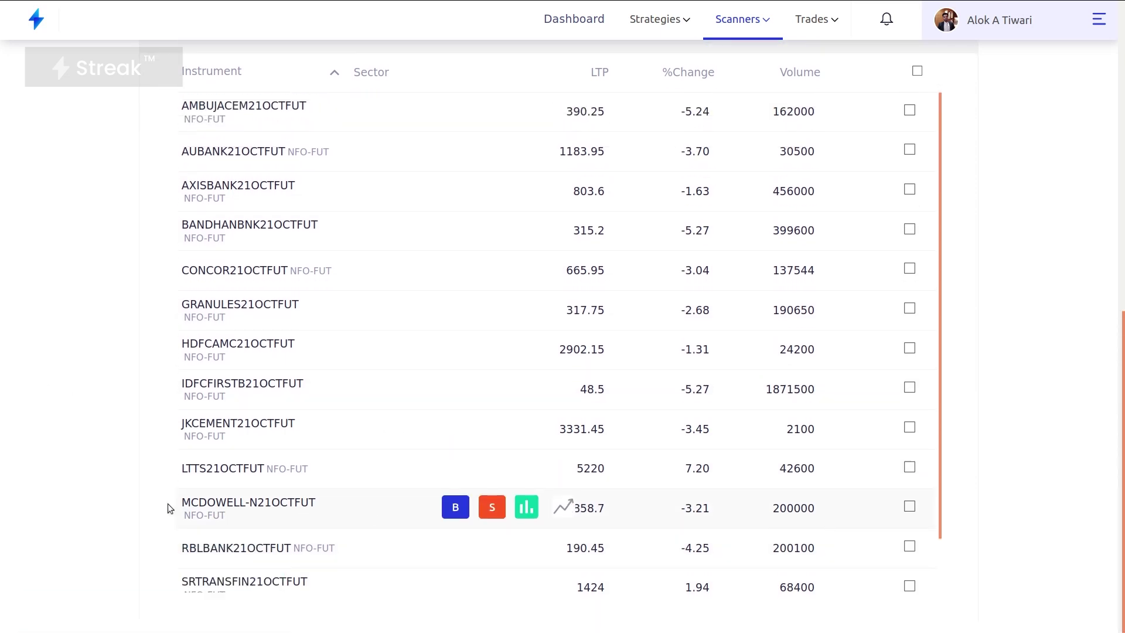
scroll(38, 324, up, 9)
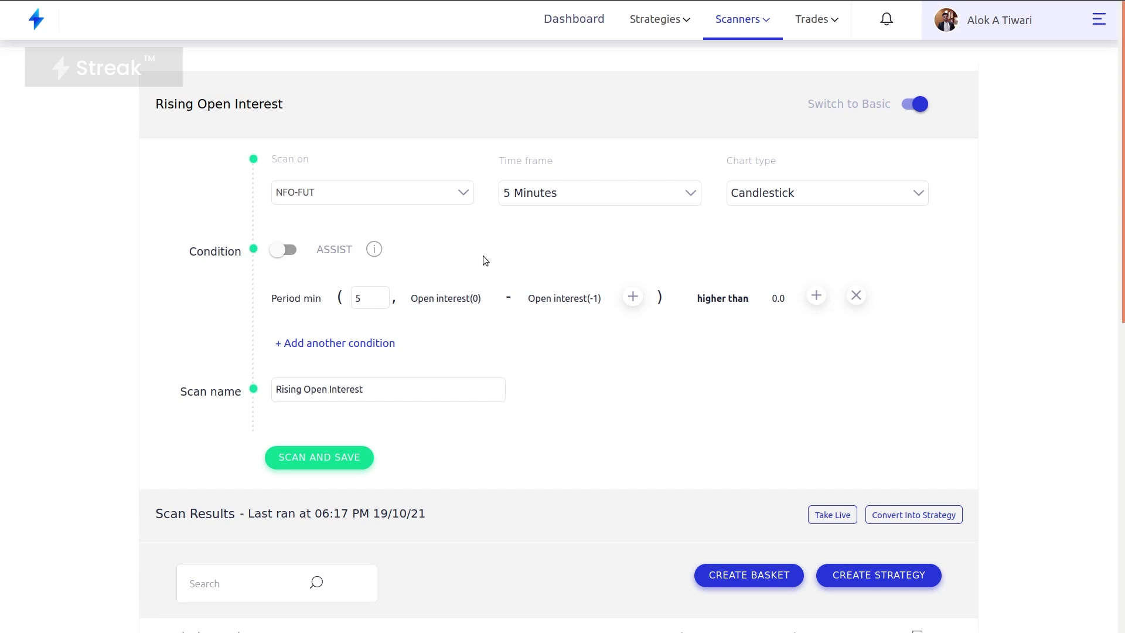
click(562, 199)
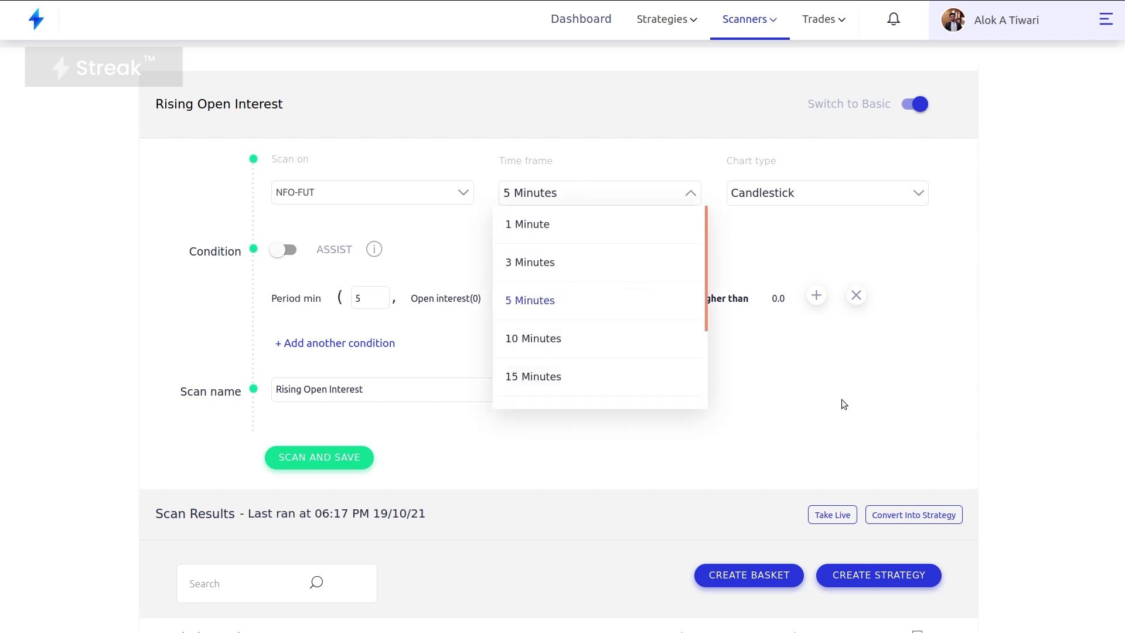
click(881, 385)
scroll(864, 350, down, 1)
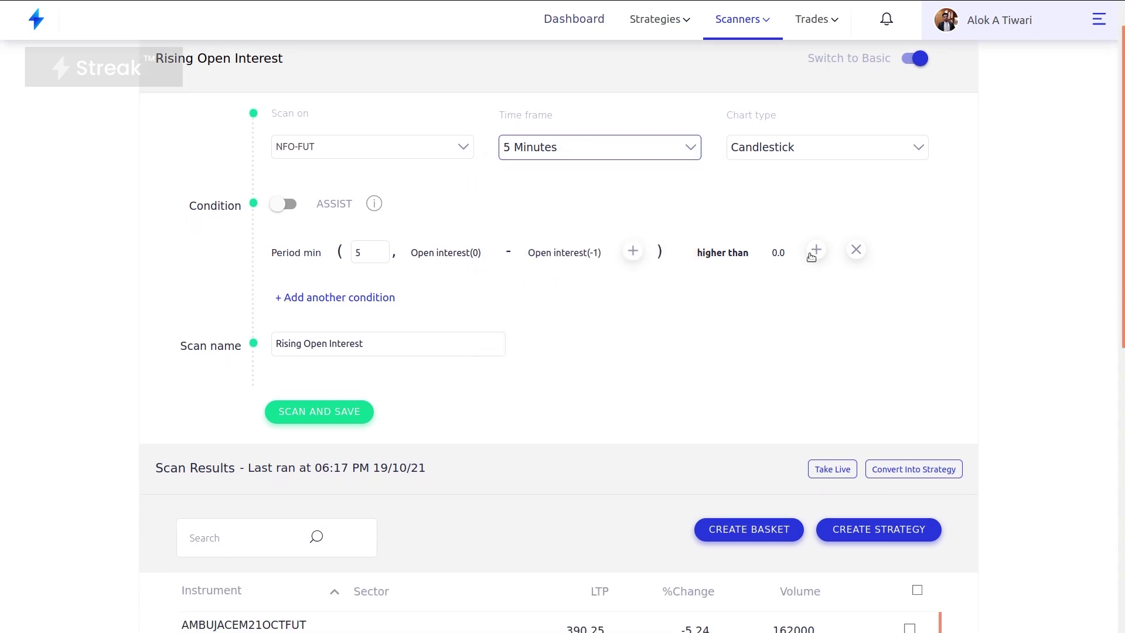
scroll(851, 367, down, 3)
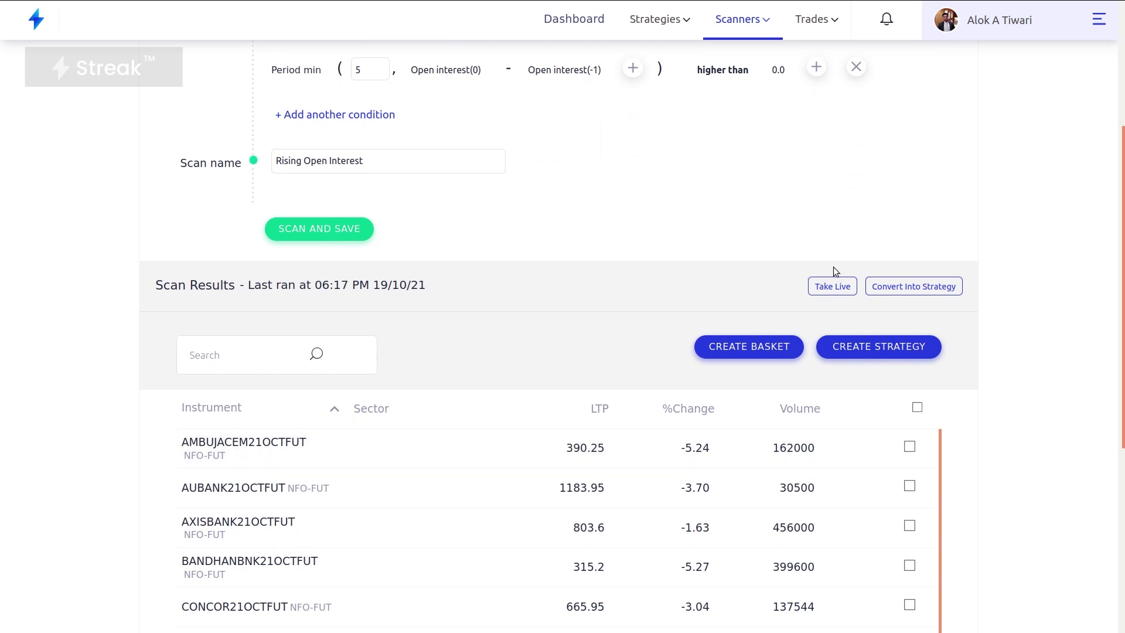
Examine the alert frequency options for taking the Rising Open Interest scan live, with 1 Minute chosen, and dismiss the dialog.
click(841, 292)
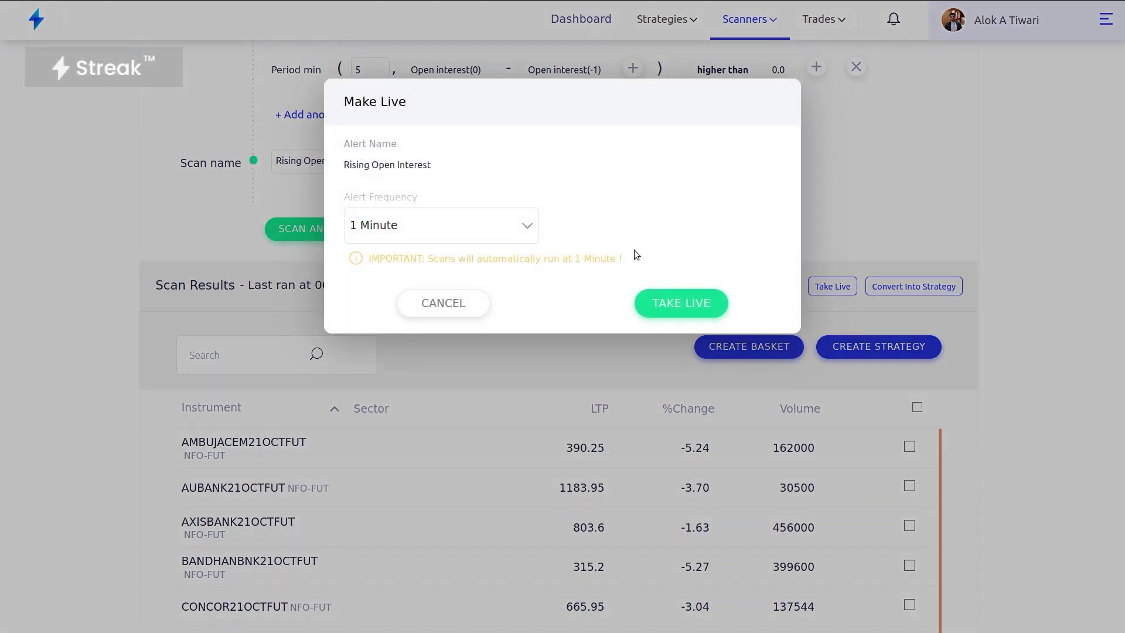
click(450, 216)
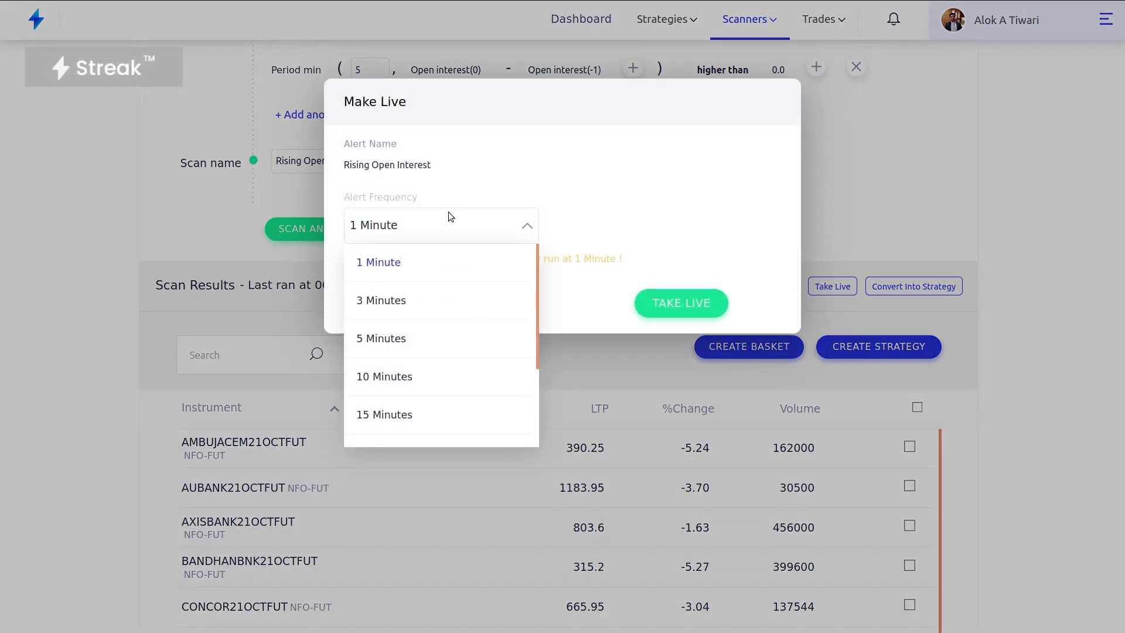
click(460, 262)
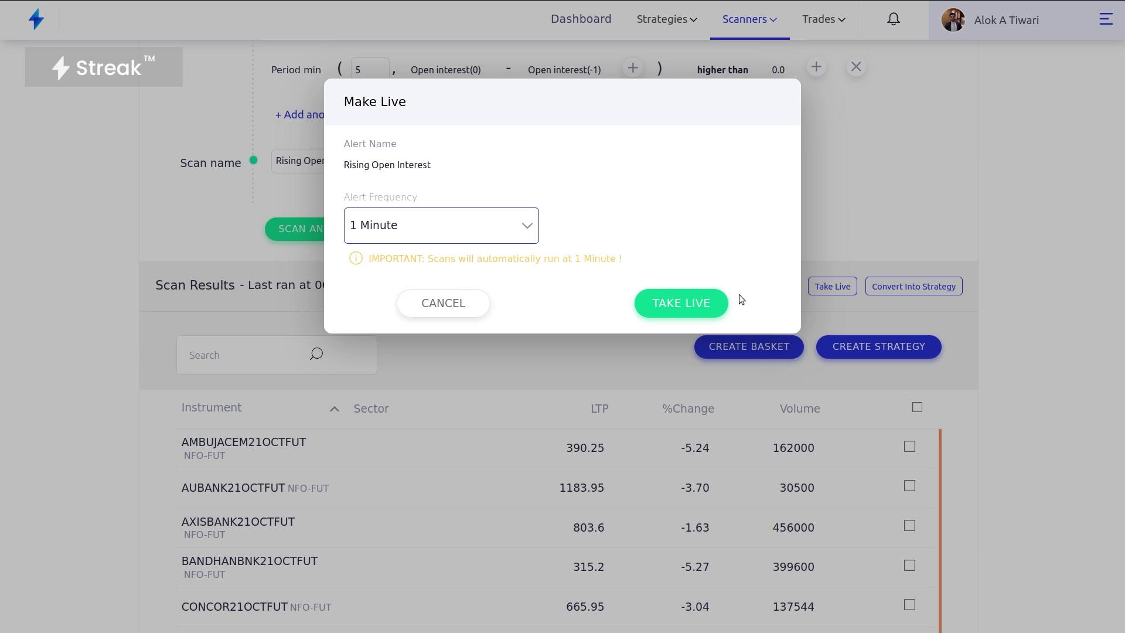
click(466, 304)
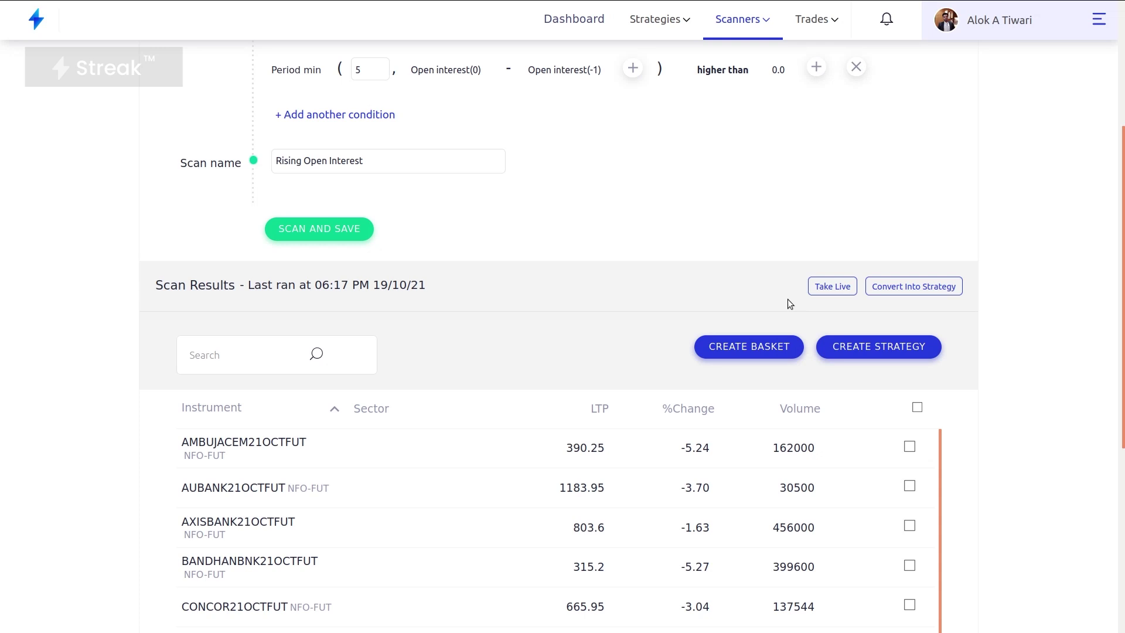
Switch to the presentation, read the entry and exit rules on the Strategy Example 1 slide, and return to Streak.
key(alt+Tab)
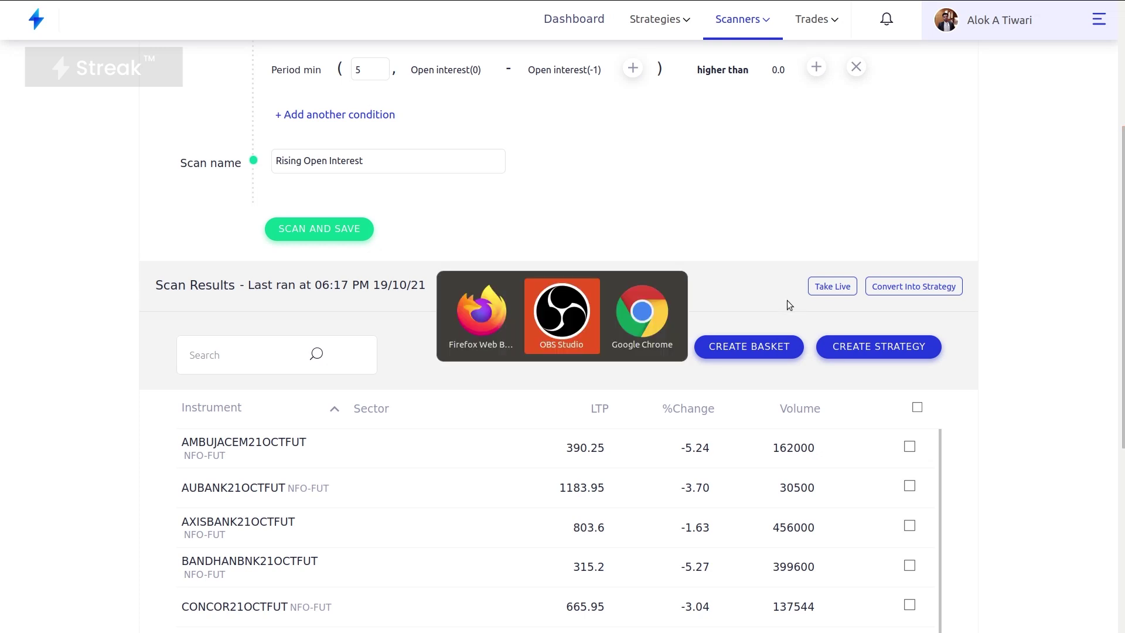
key(alt+Tab)
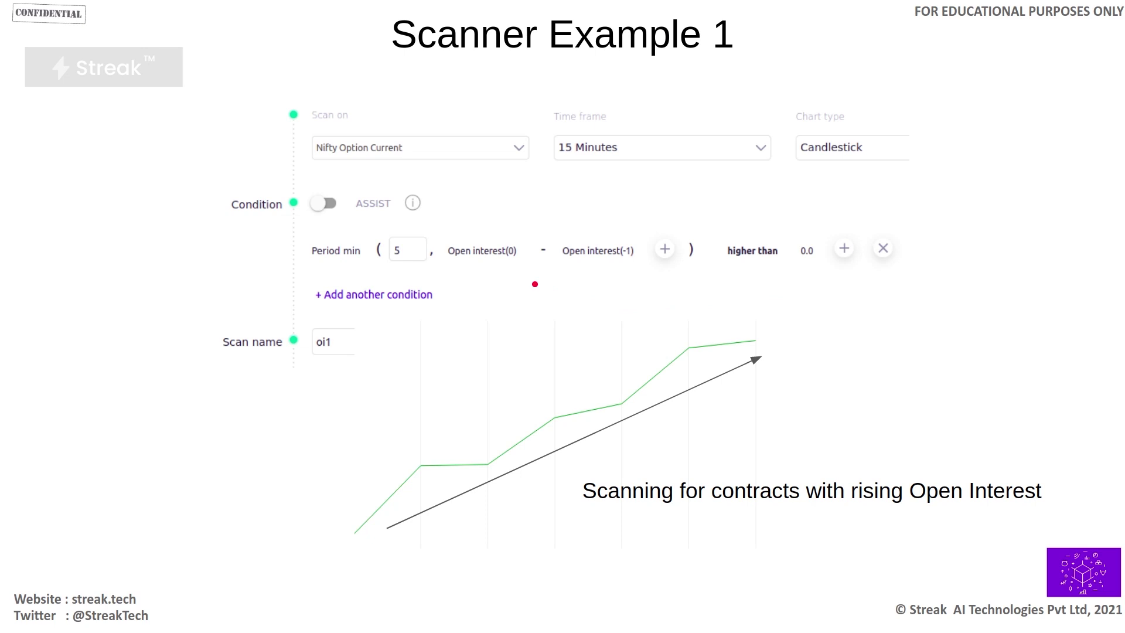
key(Right)
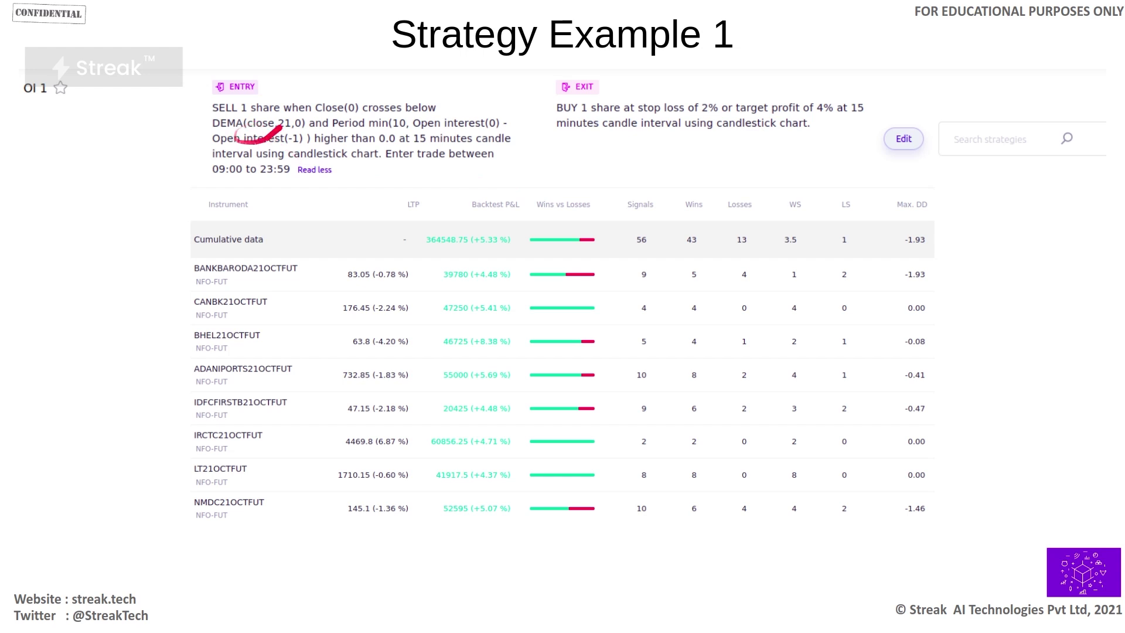
key(alt+Tab)
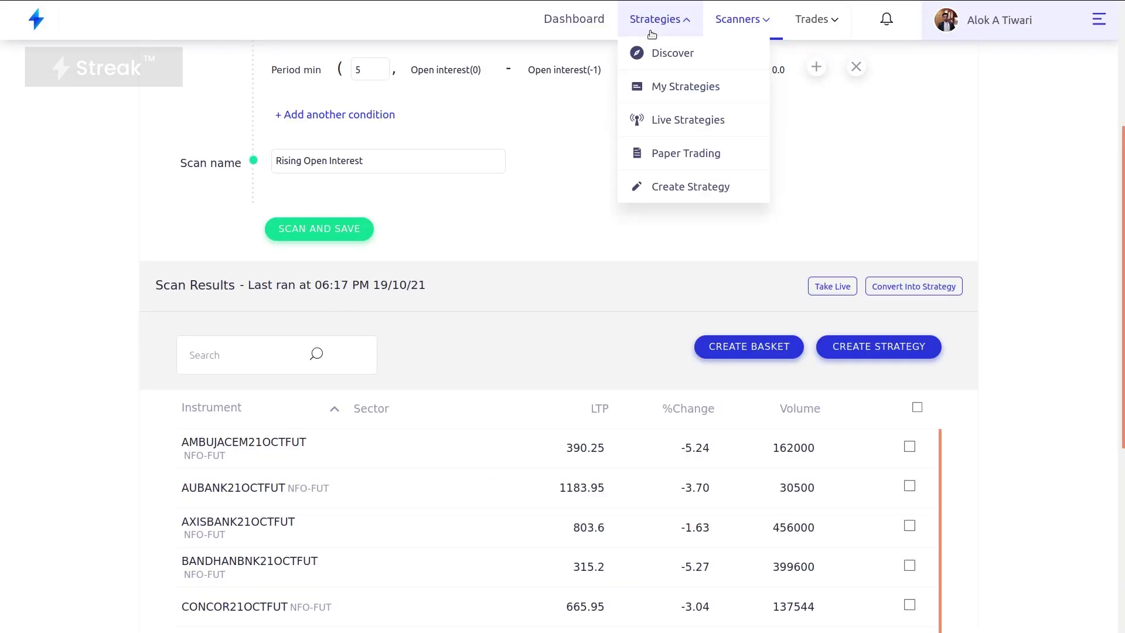
Start creating a new strategy and set its candle interval to 15 Minutes.
mouse_move(667, 34)
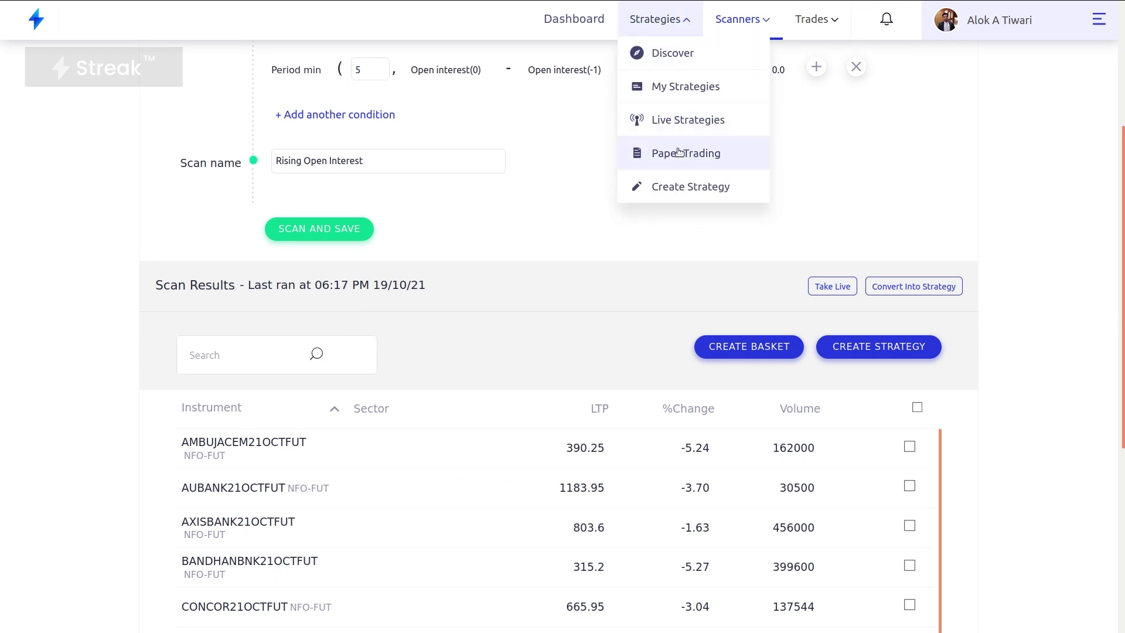
click(680, 183)
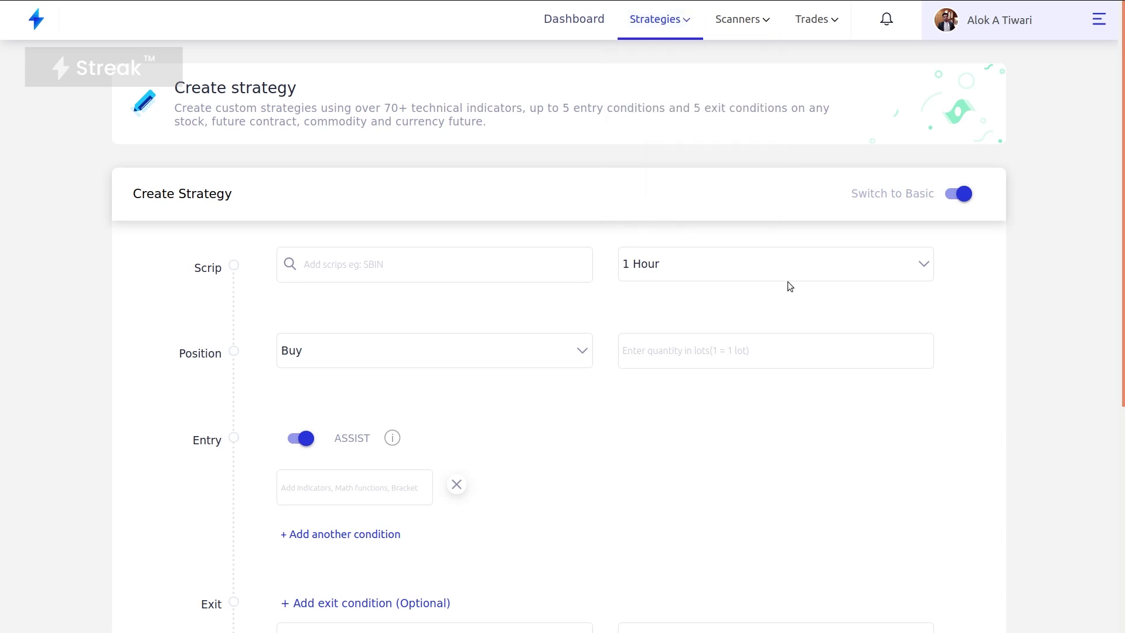
click(684, 266)
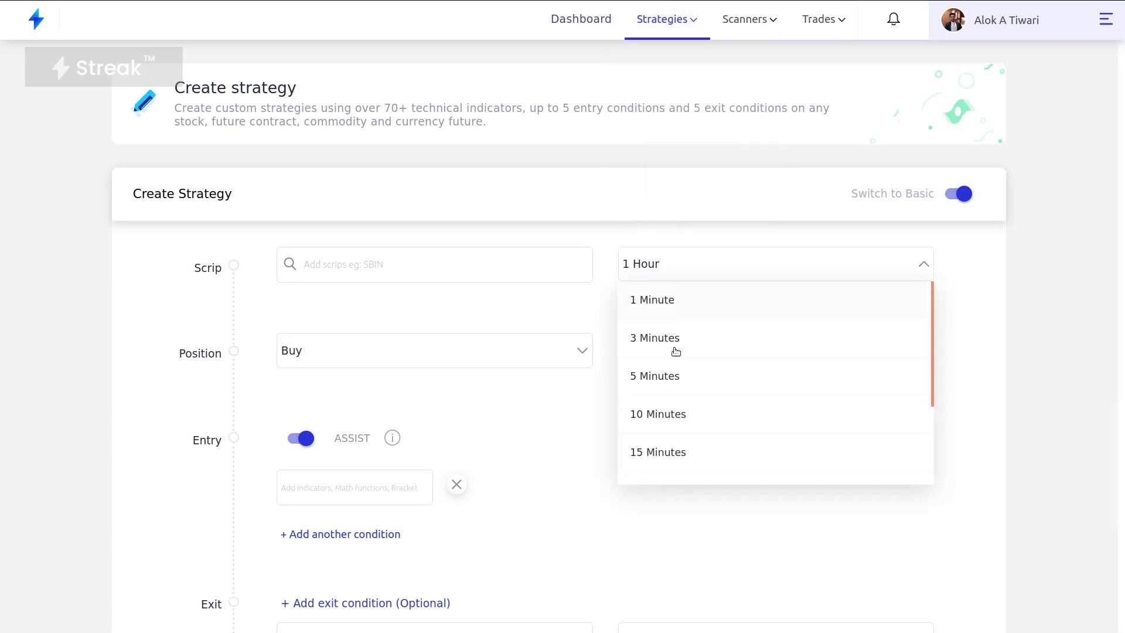
click(668, 450)
scroll(645, 448, down, 1)
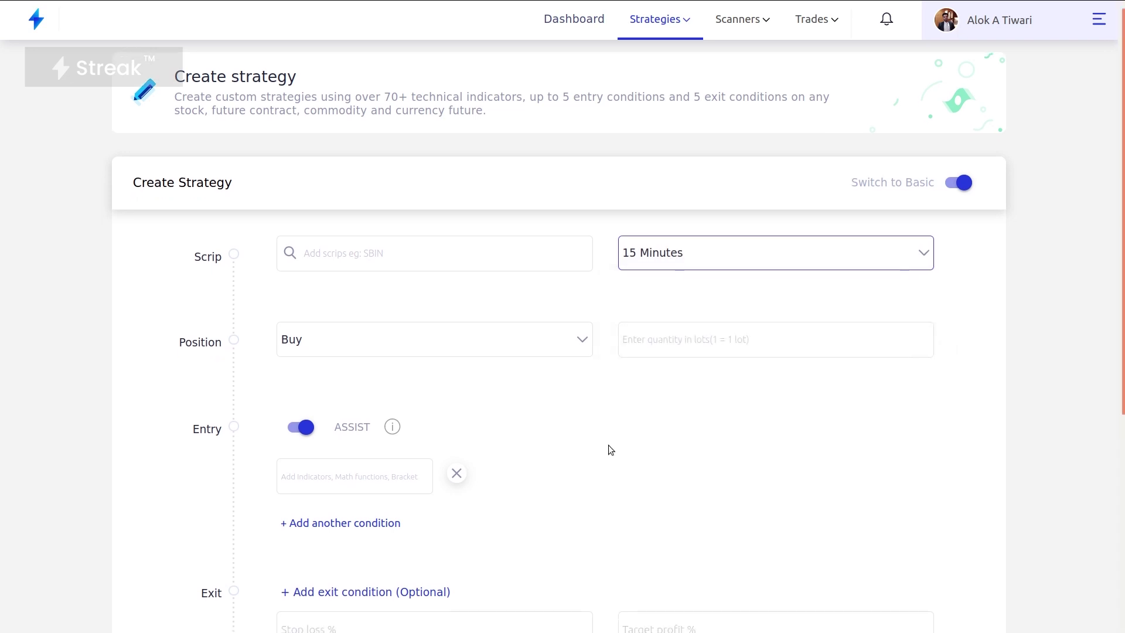
Set the strategy's position to Sell with a quantity of 10 lots.
click(465, 304)
click(447, 391)
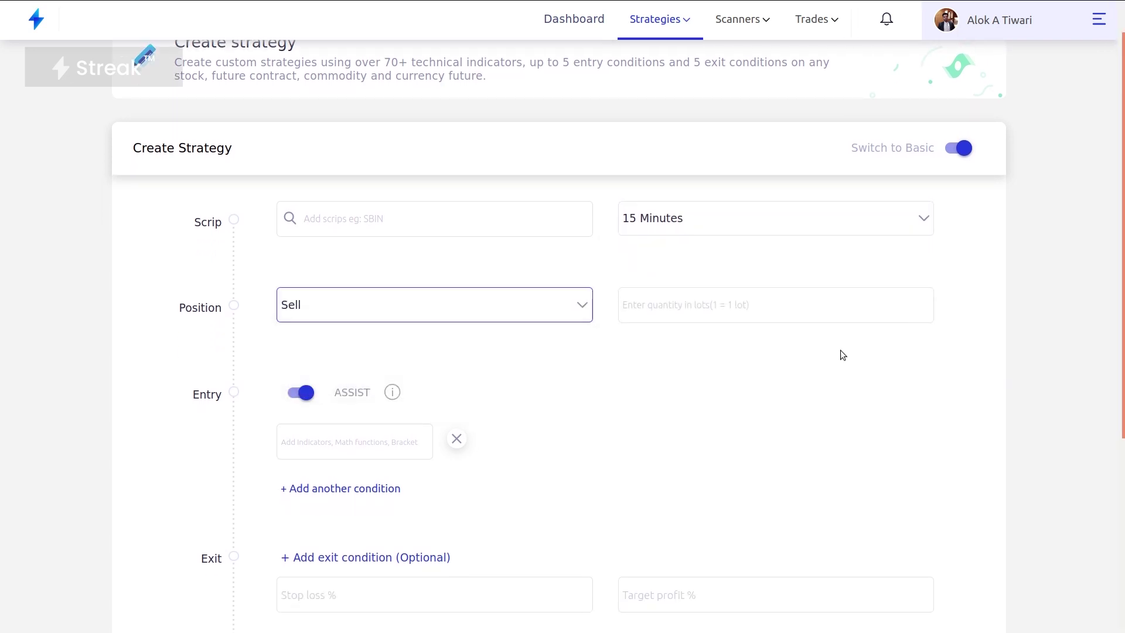
click(812, 300)
text(10)
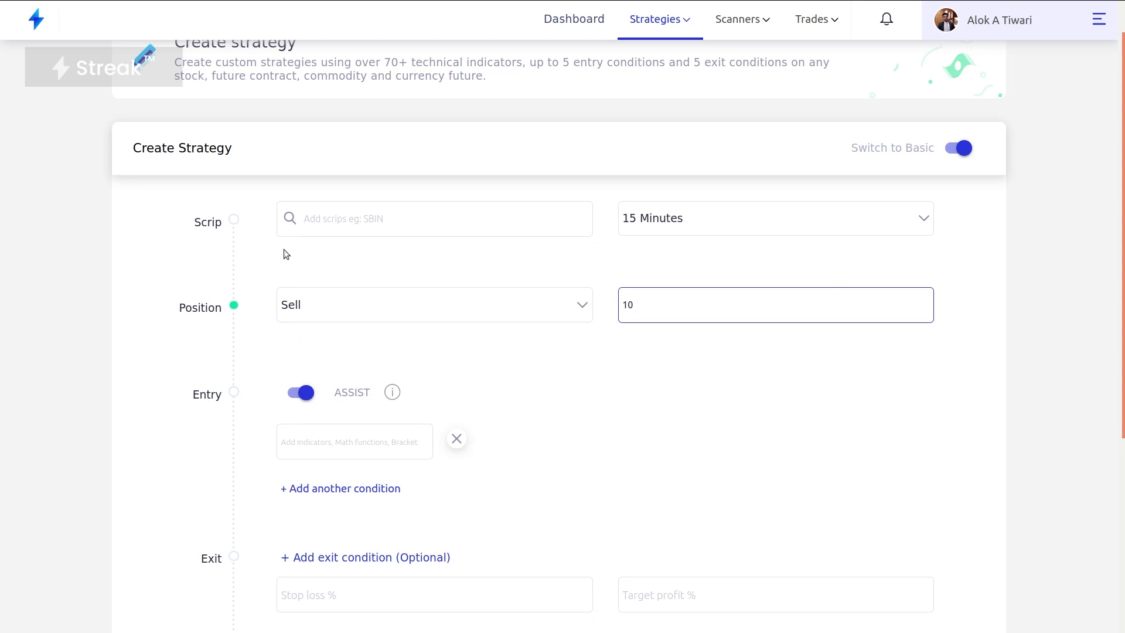
Begin the entry condition with the Close indicator at offset 0 followed by the crosses below comparator.
click(314, 434)
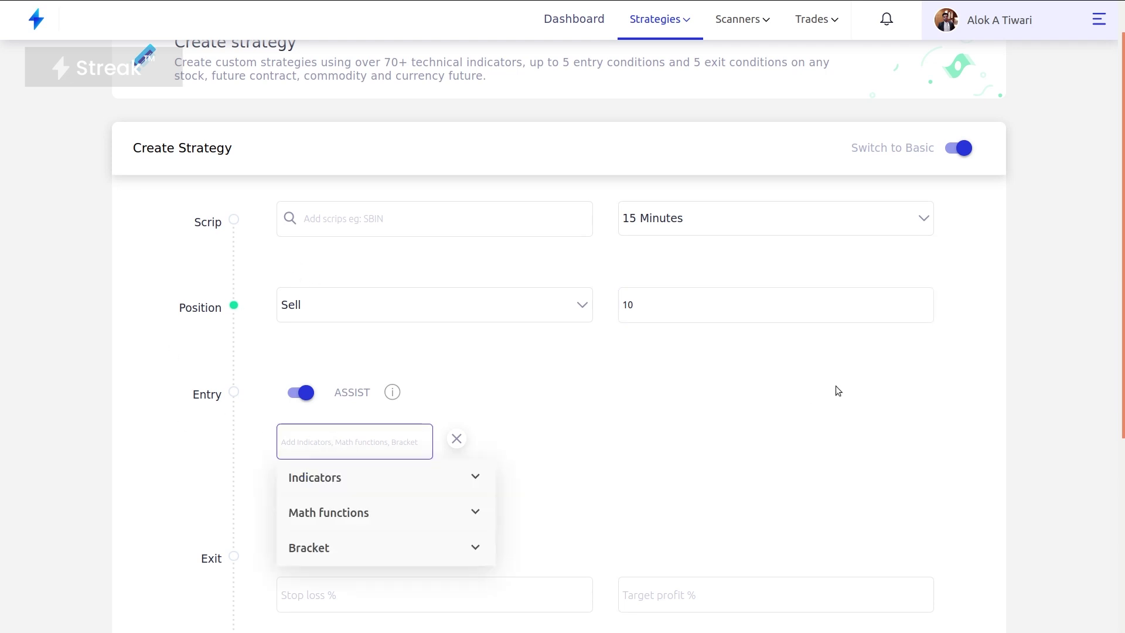
text(clo)
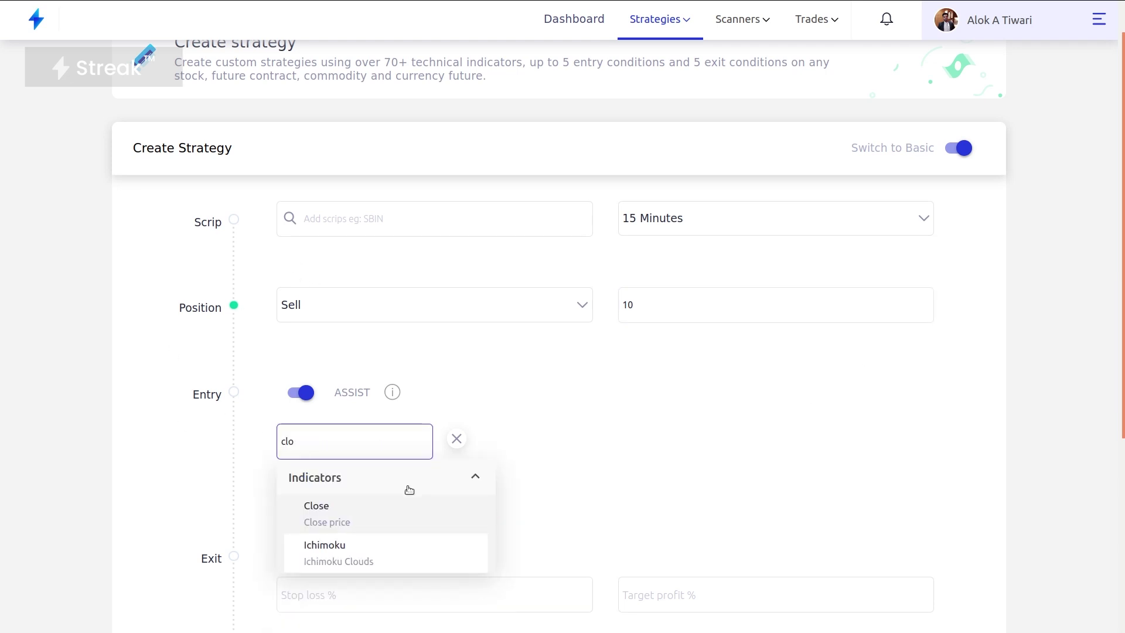
click(375, 504)
click(338, 599)
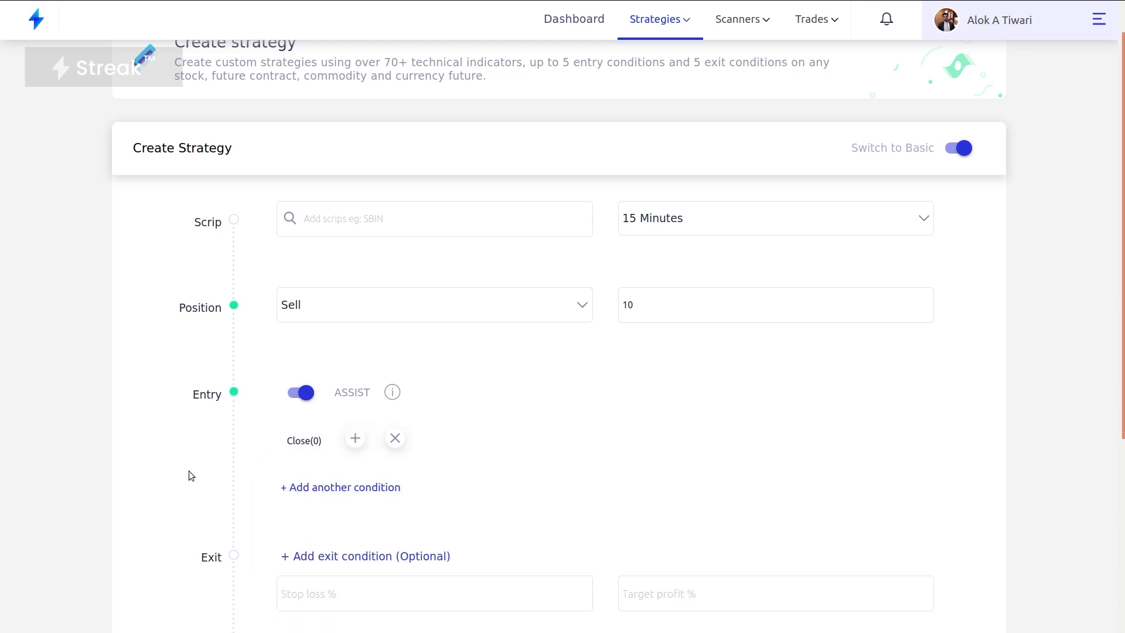
click(357, 439)
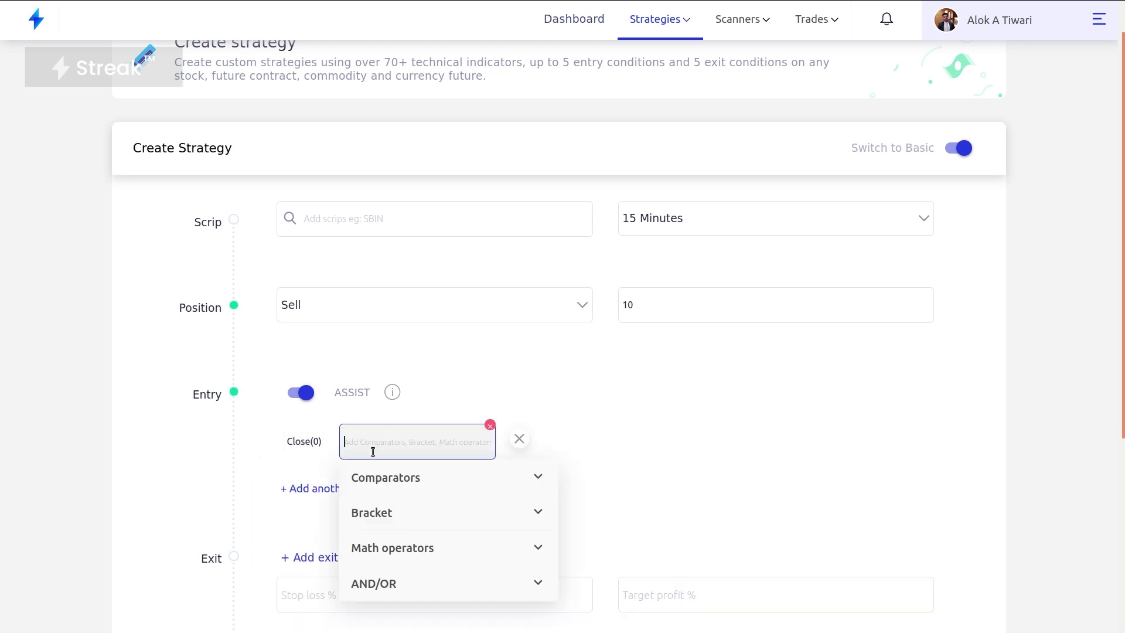
text(cr)
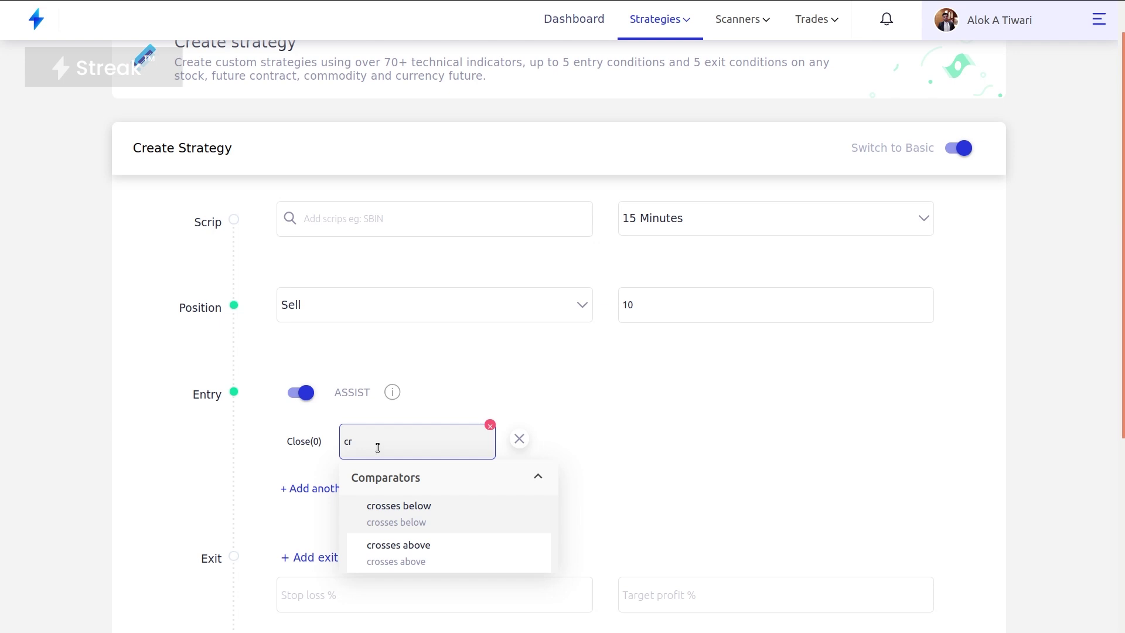
click(420, 502)
Complete the first entry condition with the DEMA indicator on close, period 21 and offset 0.
click(447, 437)
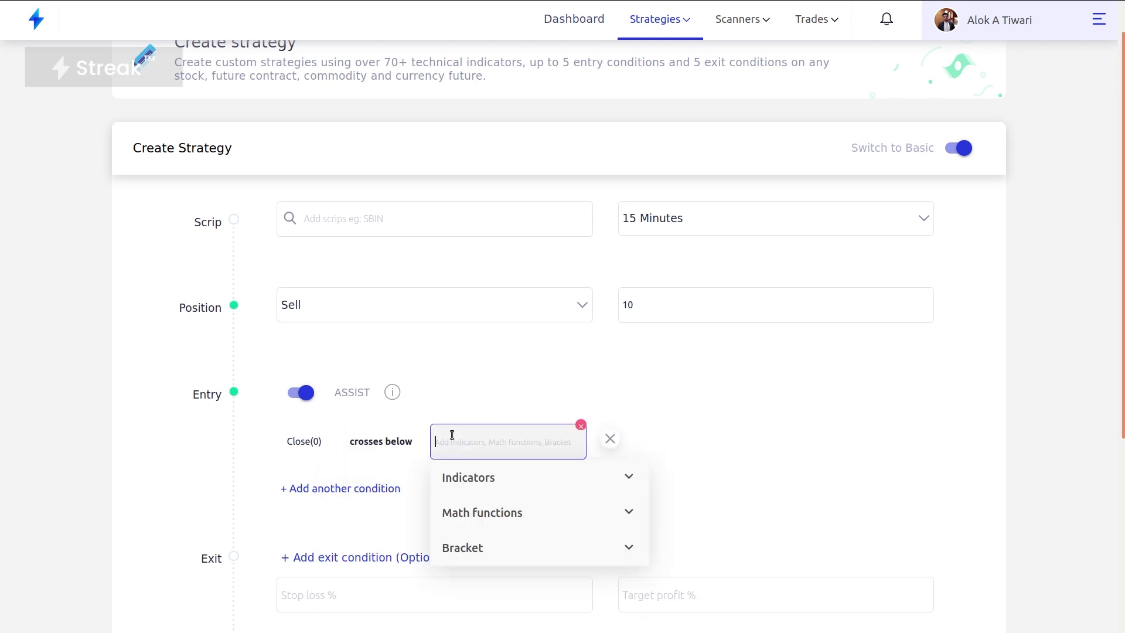
text(dema)
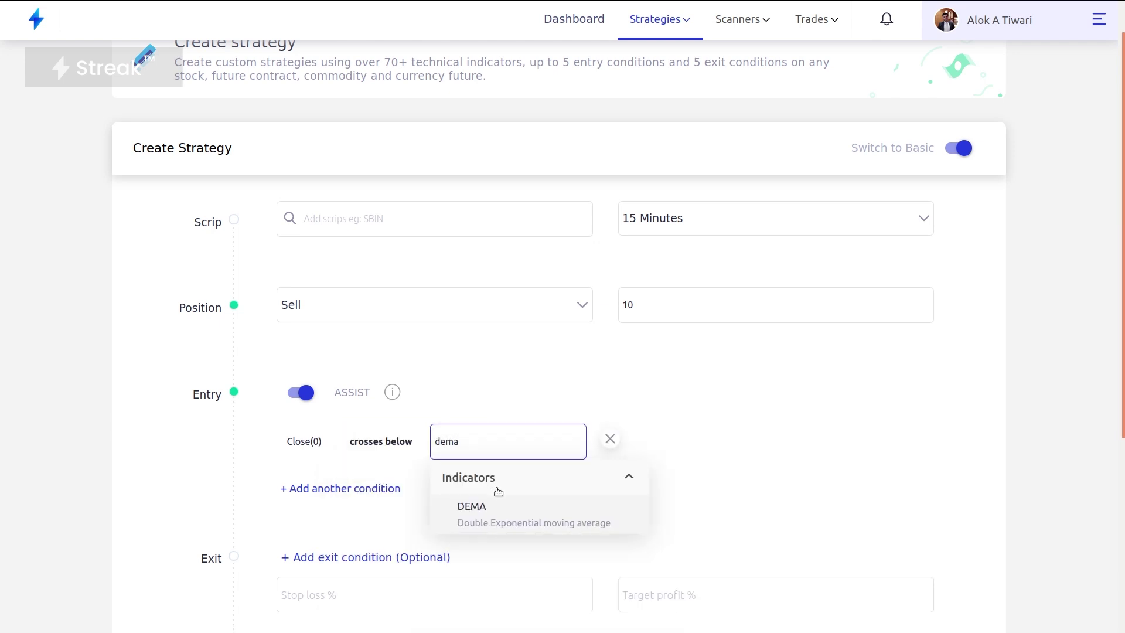
click(505, 504)
scroll(668, 487, down, 1)
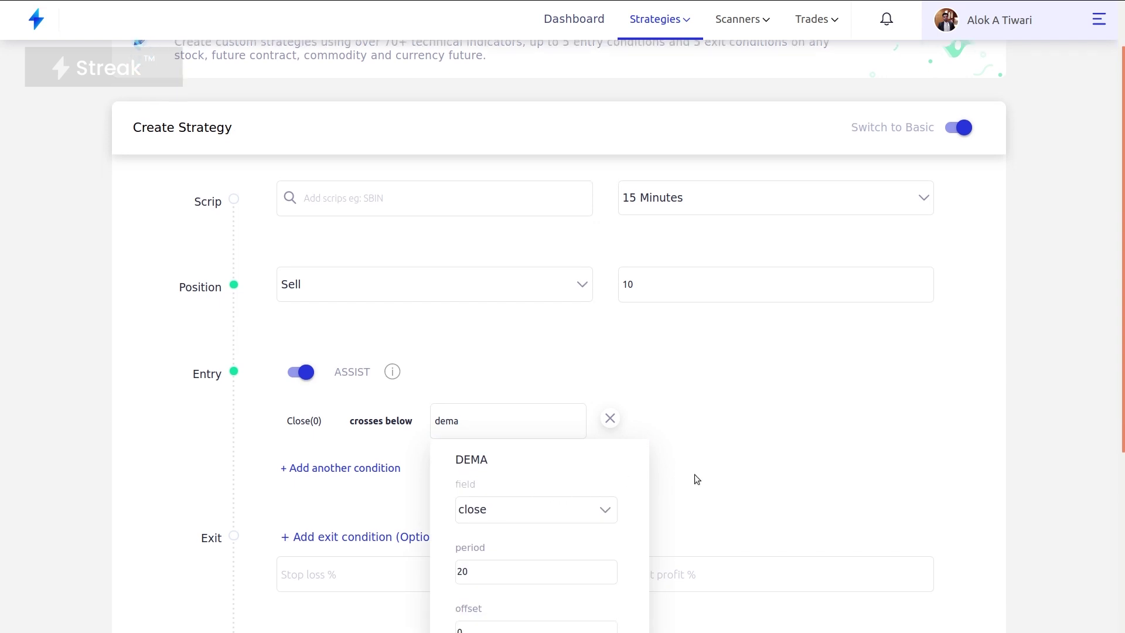
click(535, 543)
key(BackSpace)
text(1)
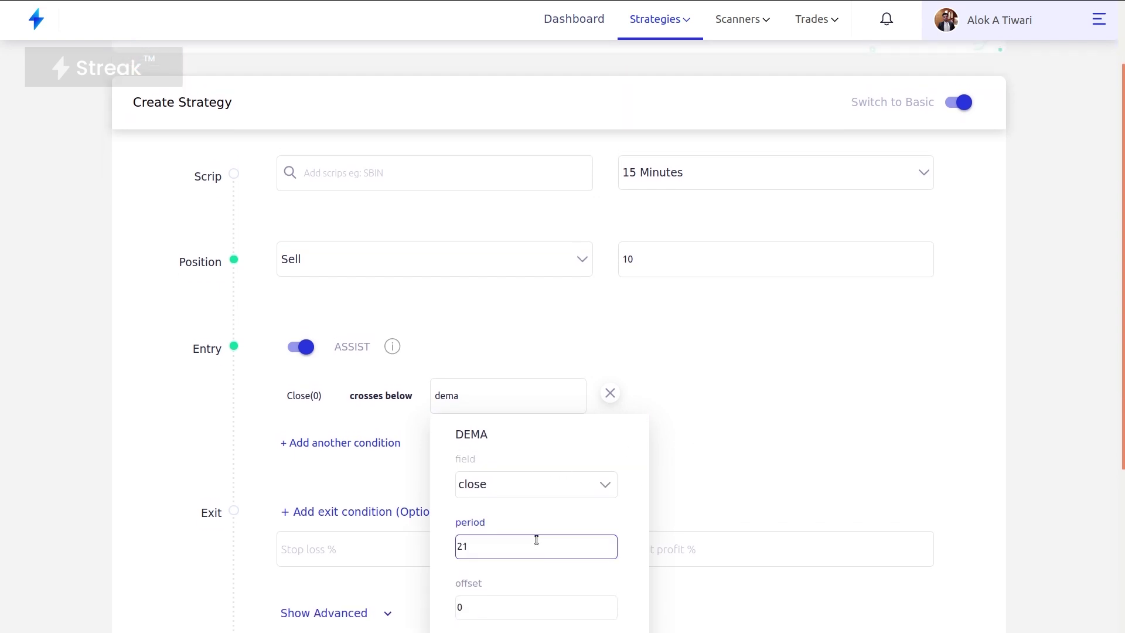
scroll(539, 529, down, 2)
click(504, 554)
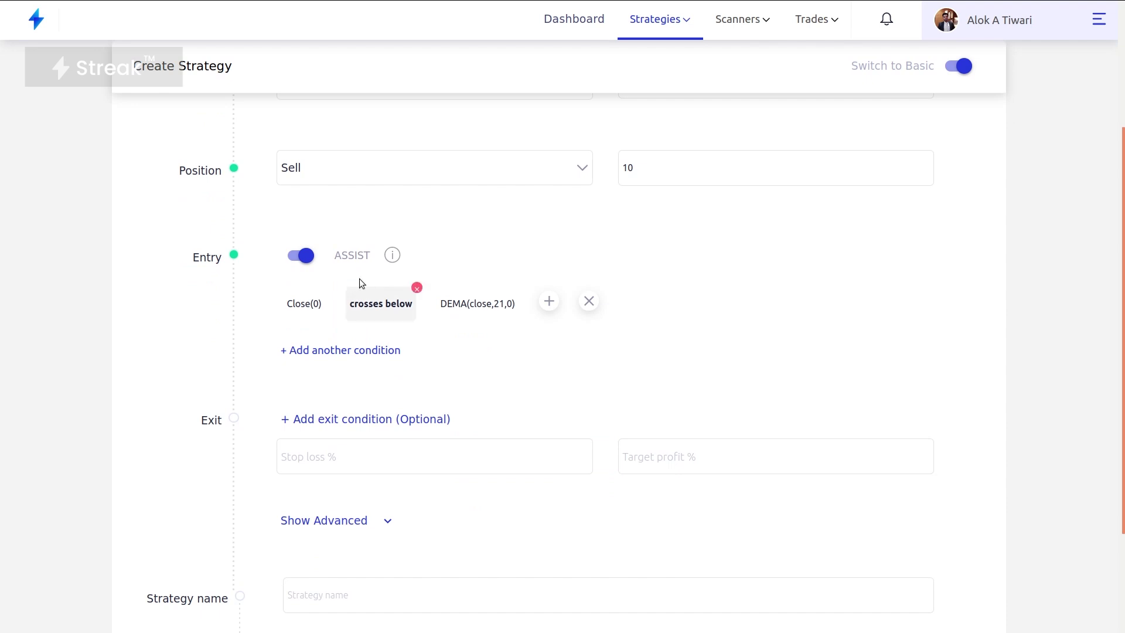
Add a second entry condition joined with and, starting with the Period min function.
click(335, 351)
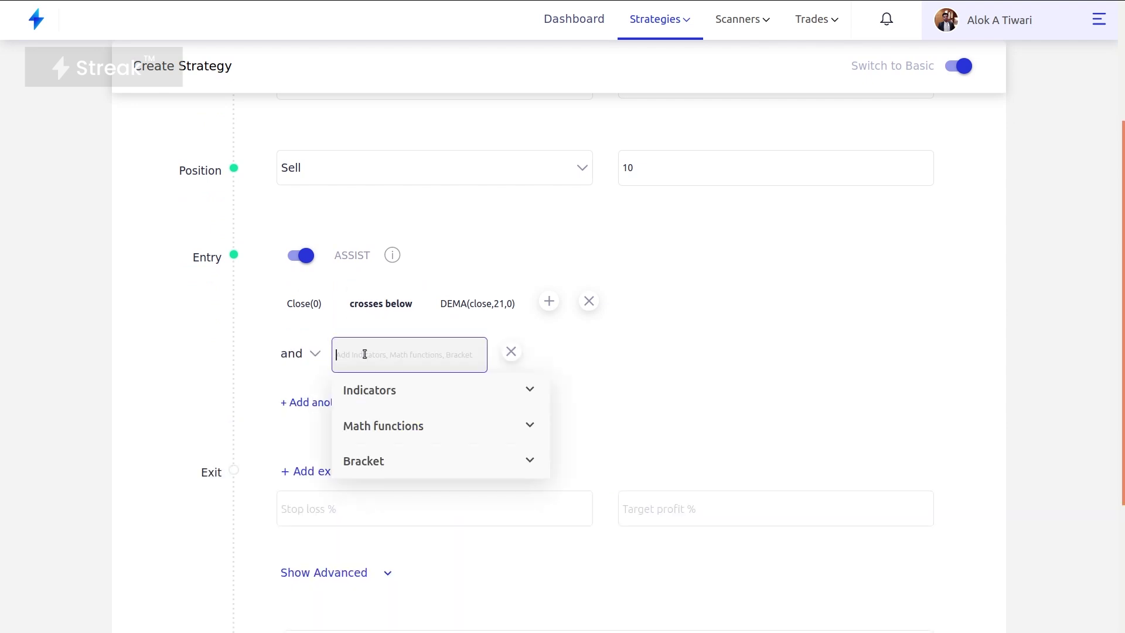
key(alt+Tab)
key(alt+shift+Tab)
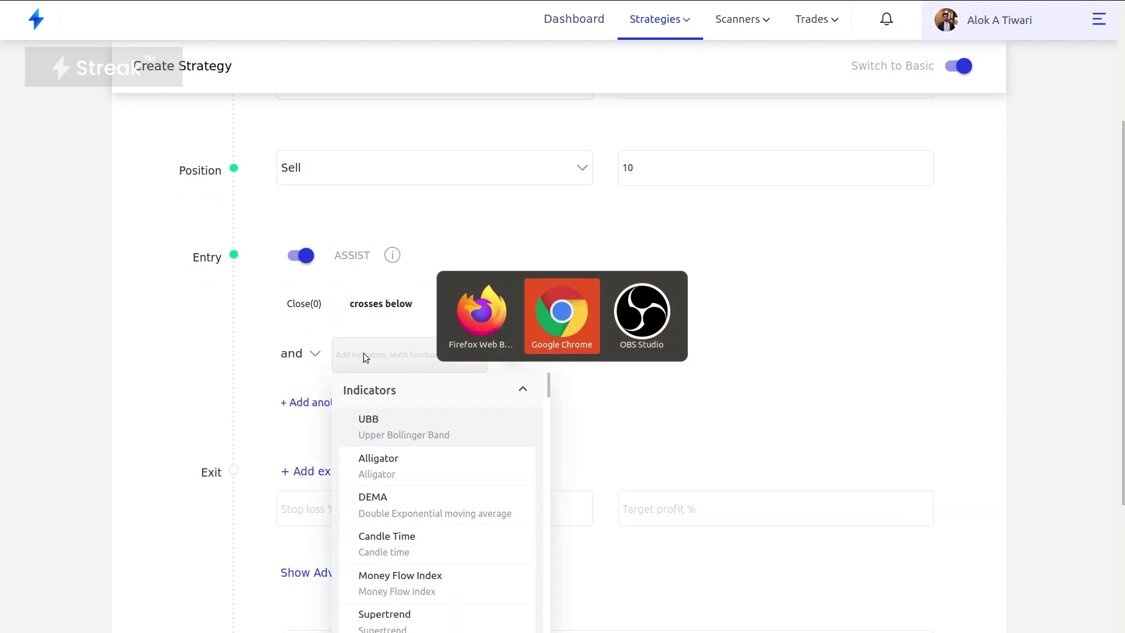
key(alt+Tab)
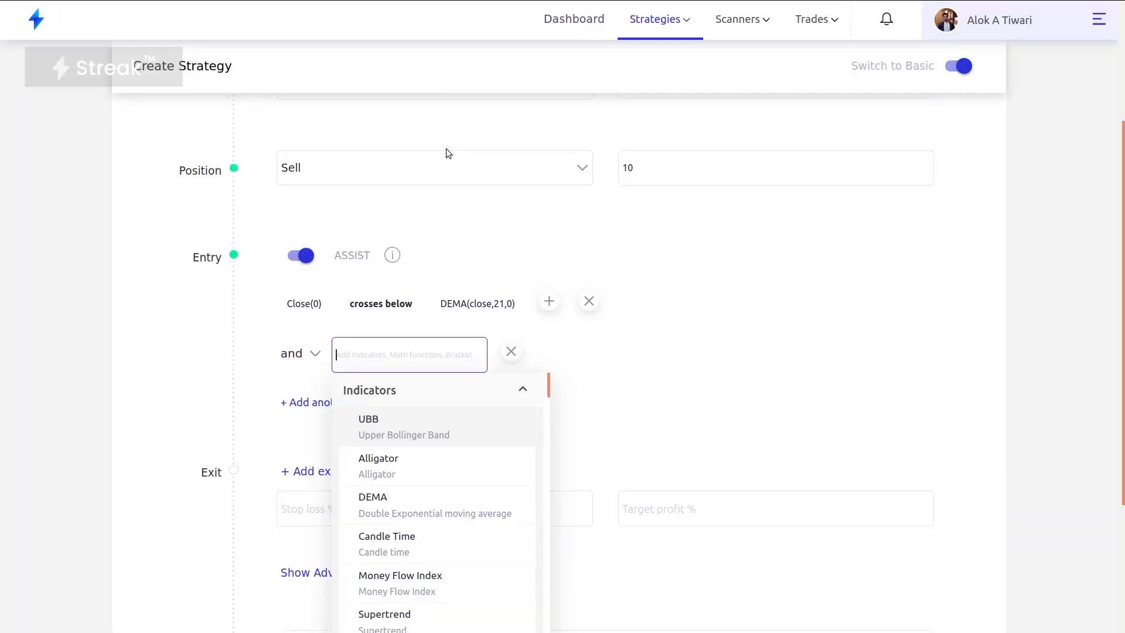
text(perio)
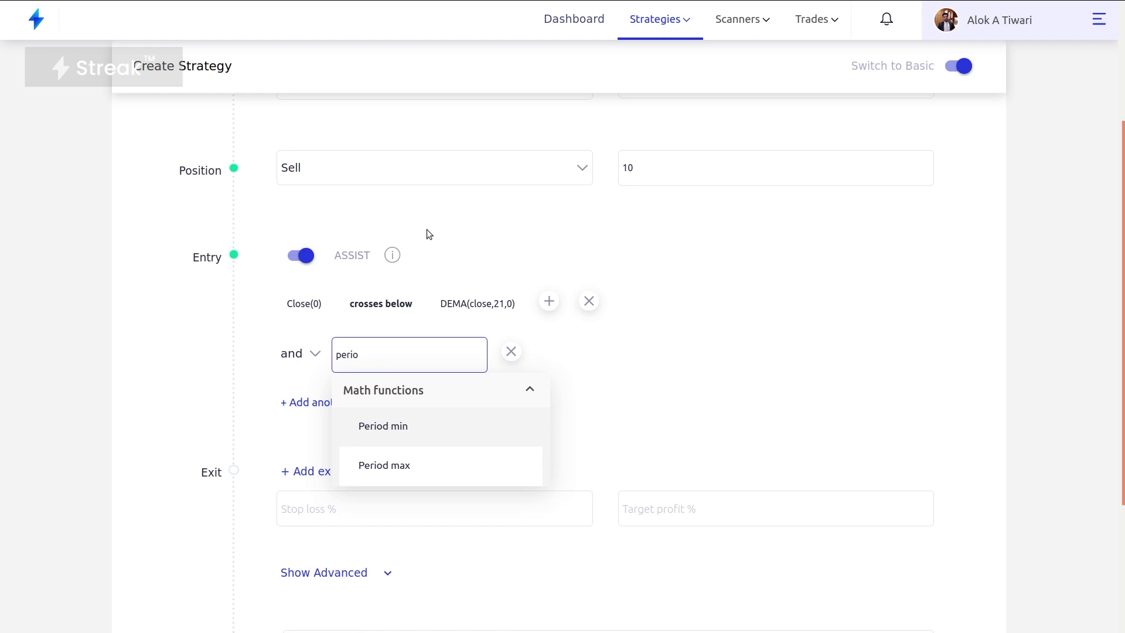
click(397, 423)
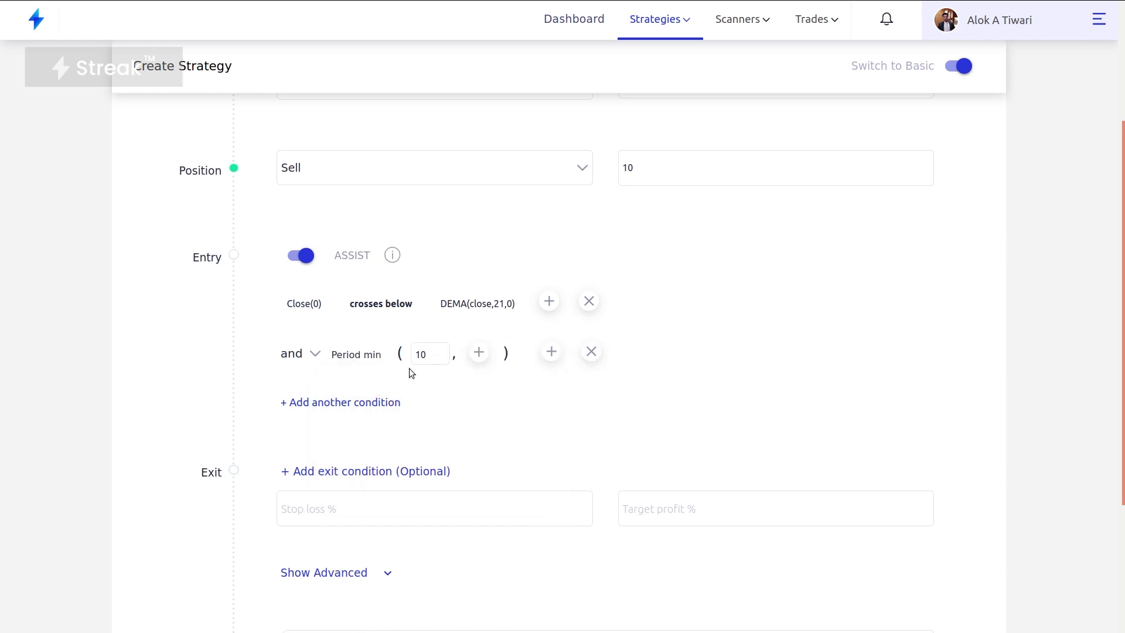
Add the Open interest indicator at offset 0 inside the Period min function of the second entry condition.
click(481, 352)
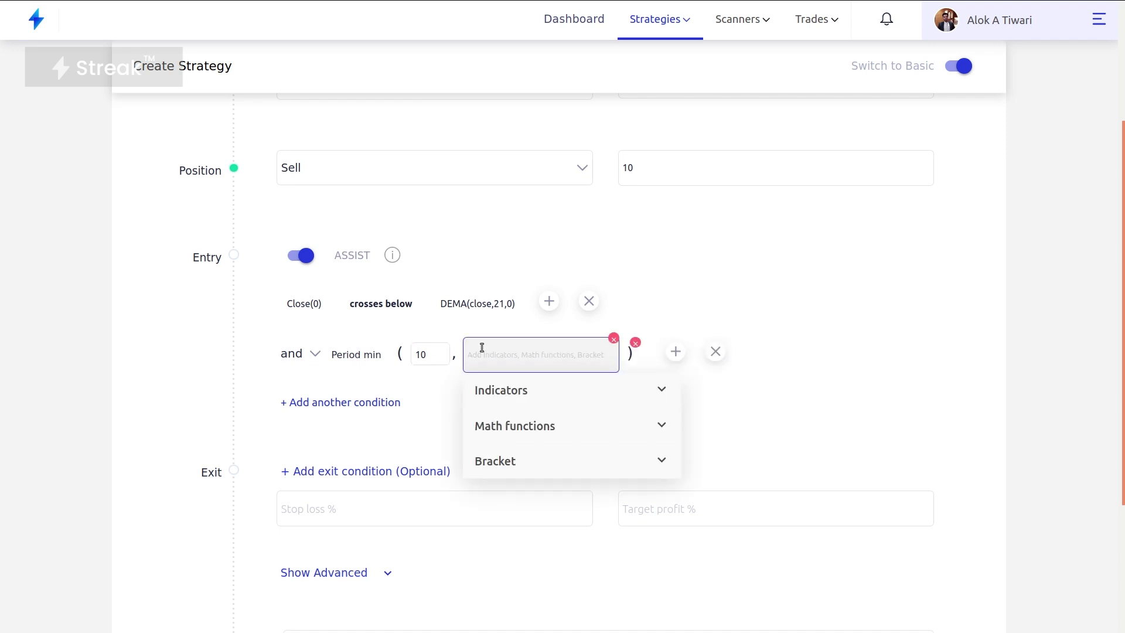
text(open)
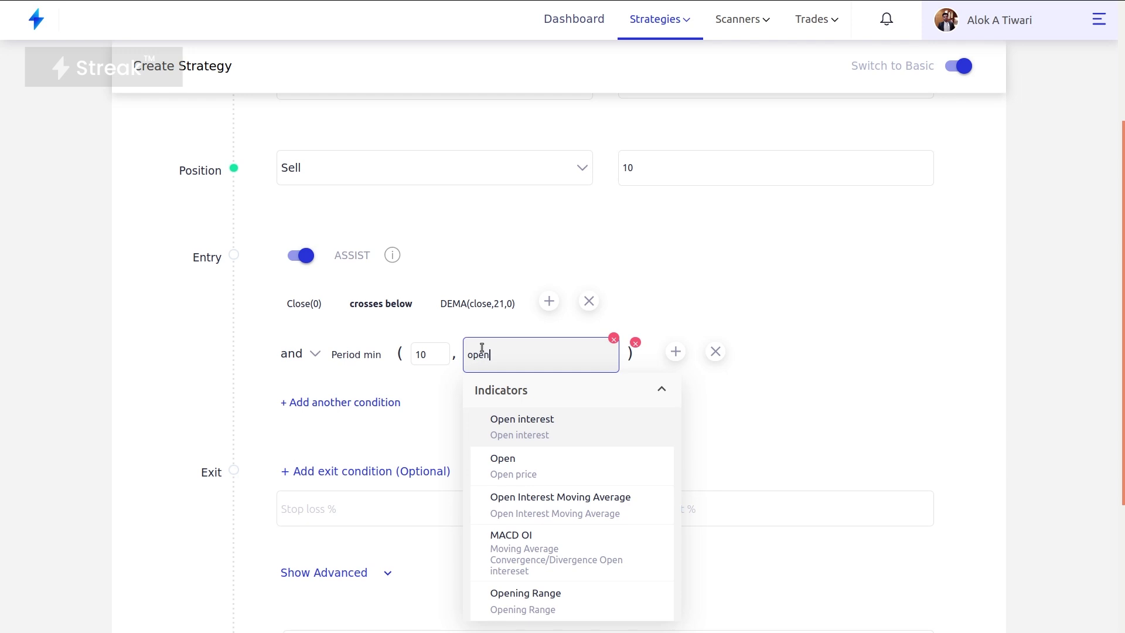
click(557, 427)
click(522, 513)
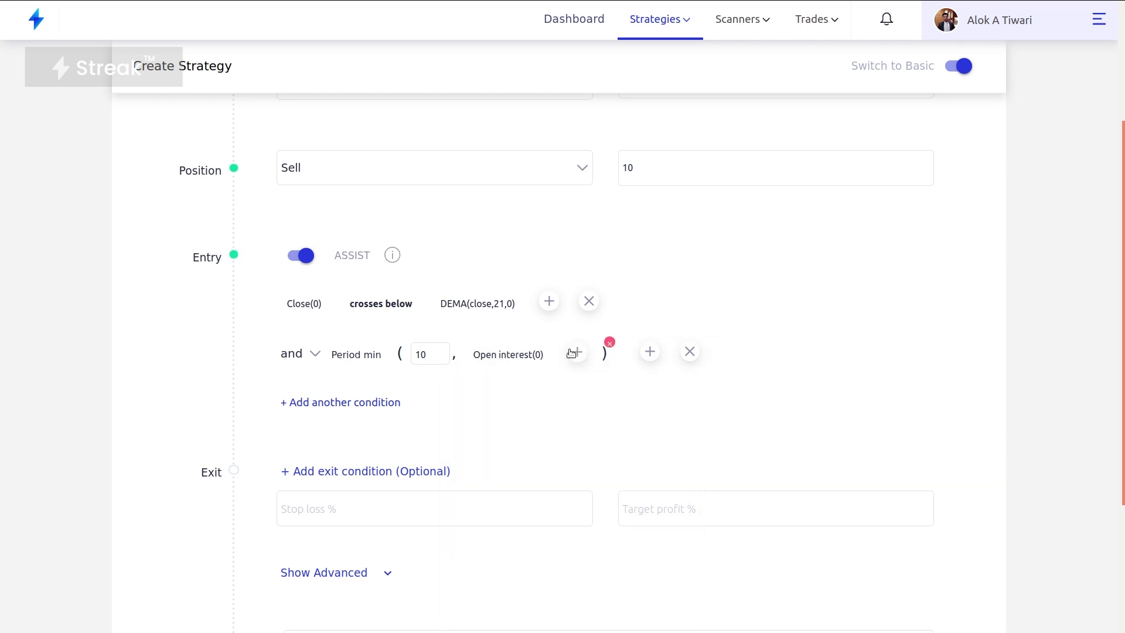
Subtract Open interest at offset -1 from the Open interest term inside the Period min function.
click(576, 353)
text(-)
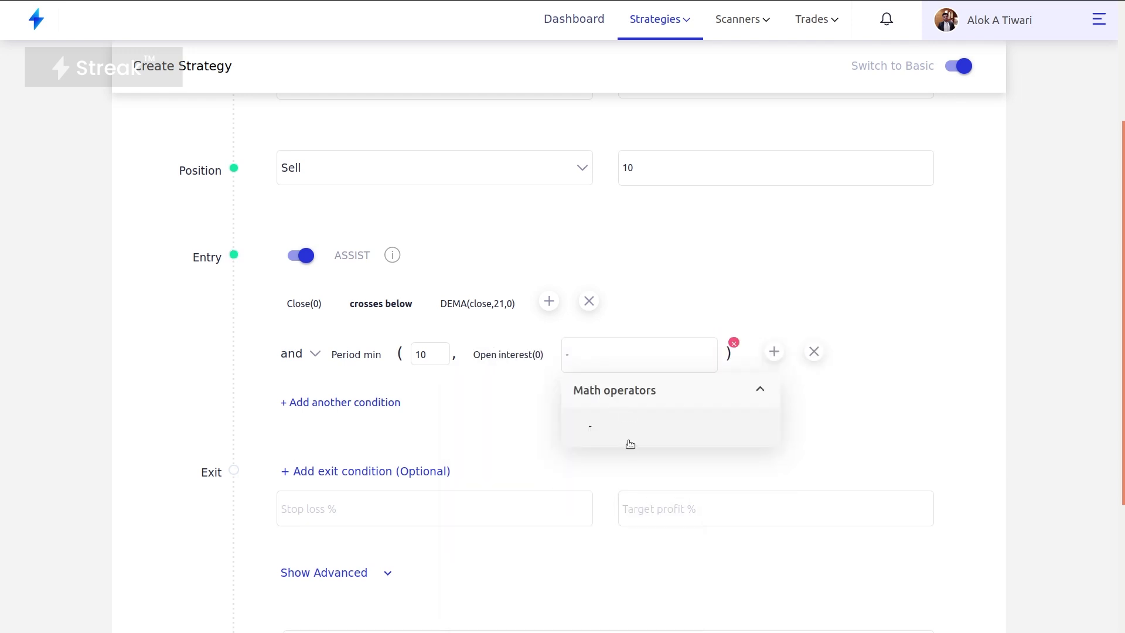
click(626, 418)
text(open)
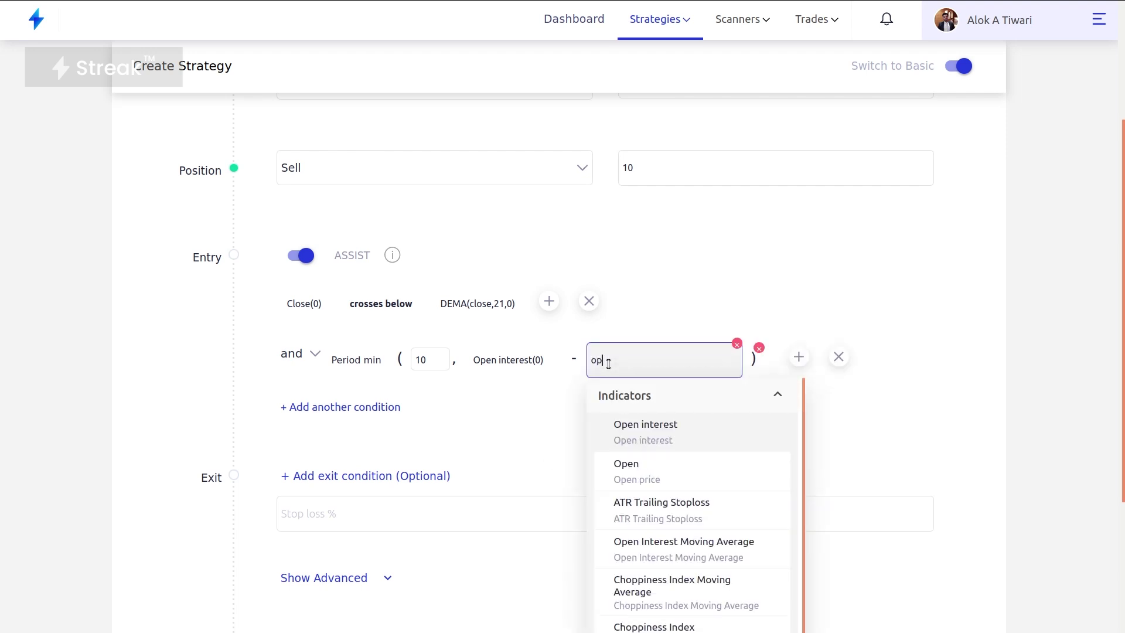
click(686, 420)
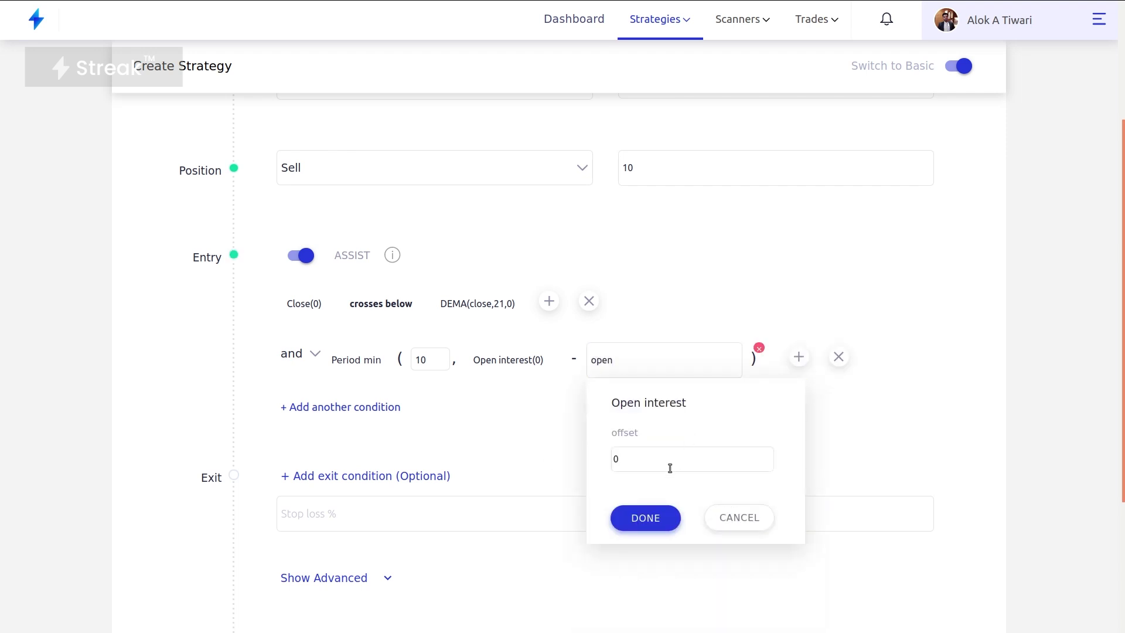
text(-1)
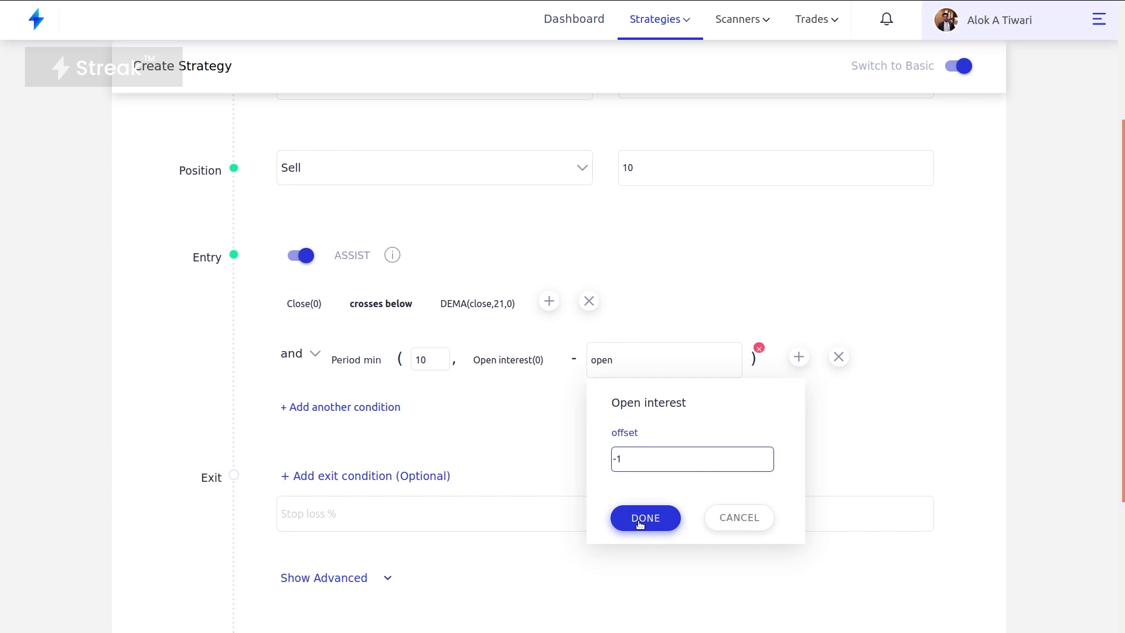
click(645, 518)
Complete the second entry condition with the higher than comparator and the Number 0.
click(775, 358)
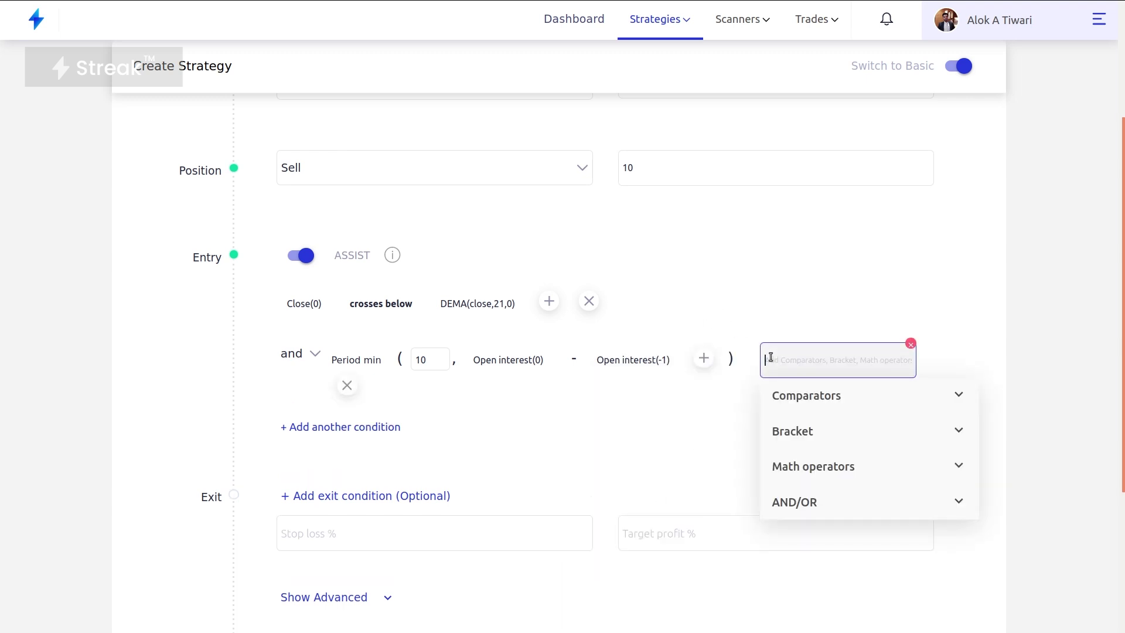
text(high)
click(846, 432)
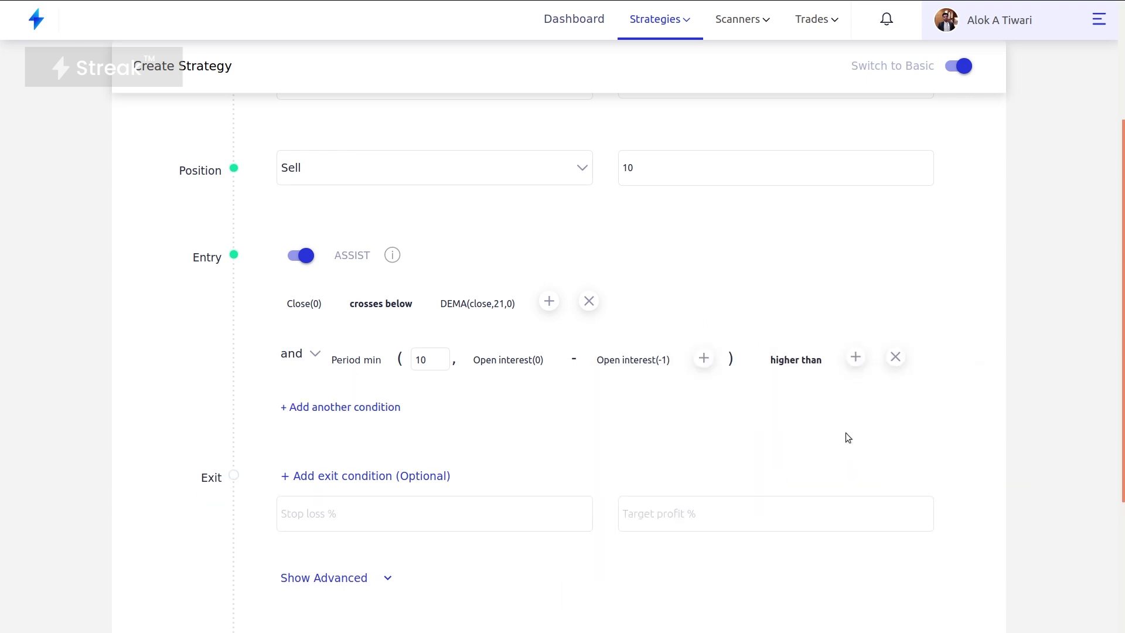
click(856, 357)
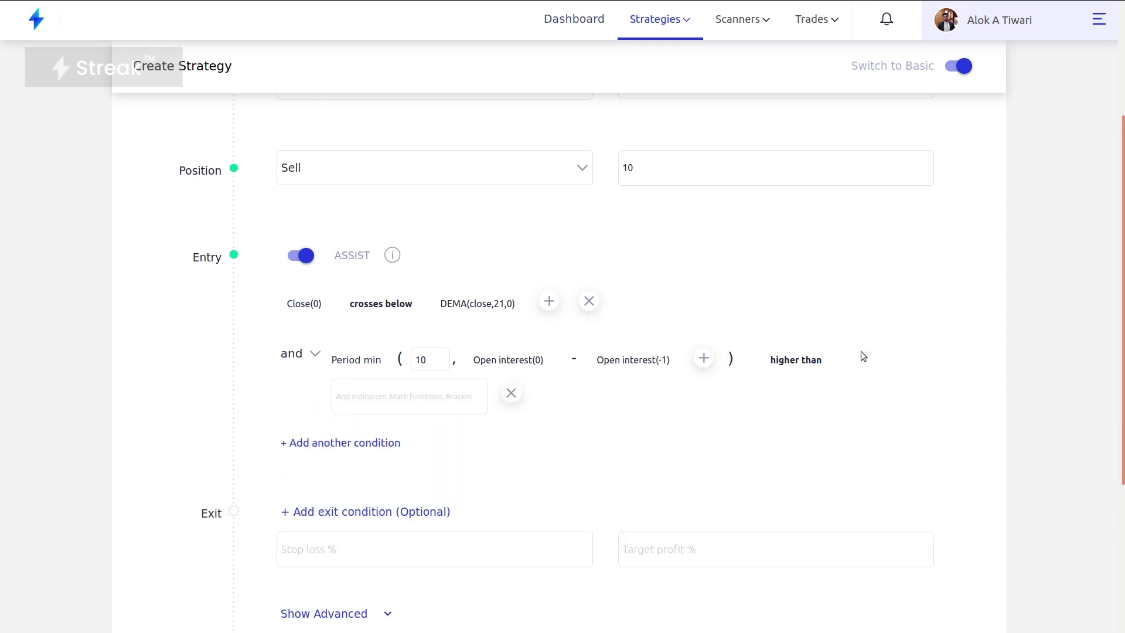
click(387, 384)
text(num)
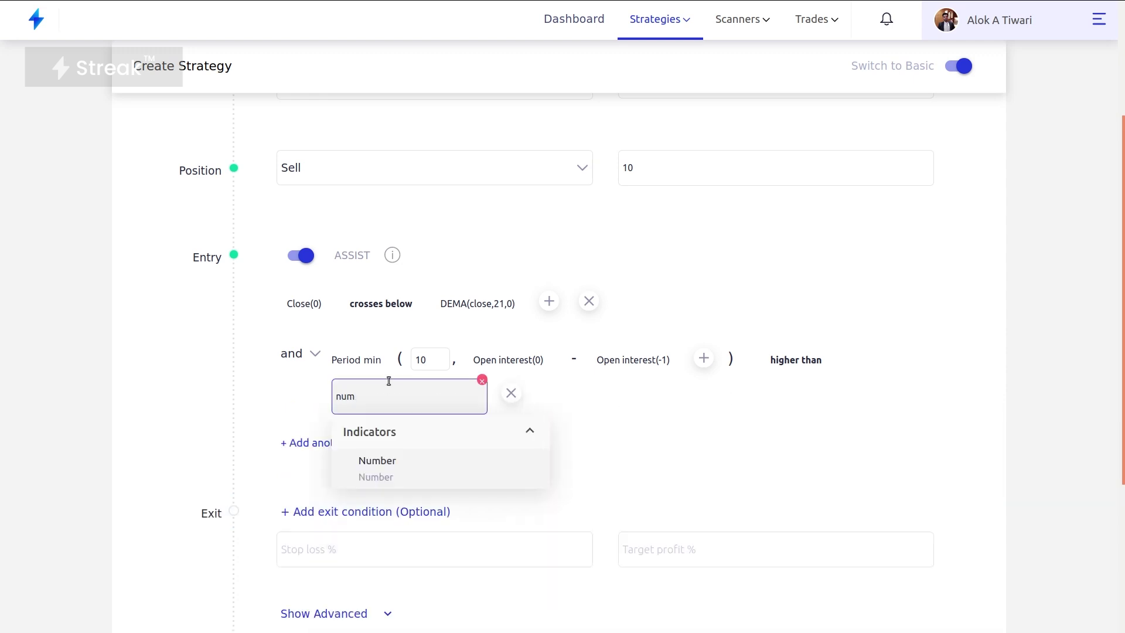
click(432, 469)
click(411, 548)
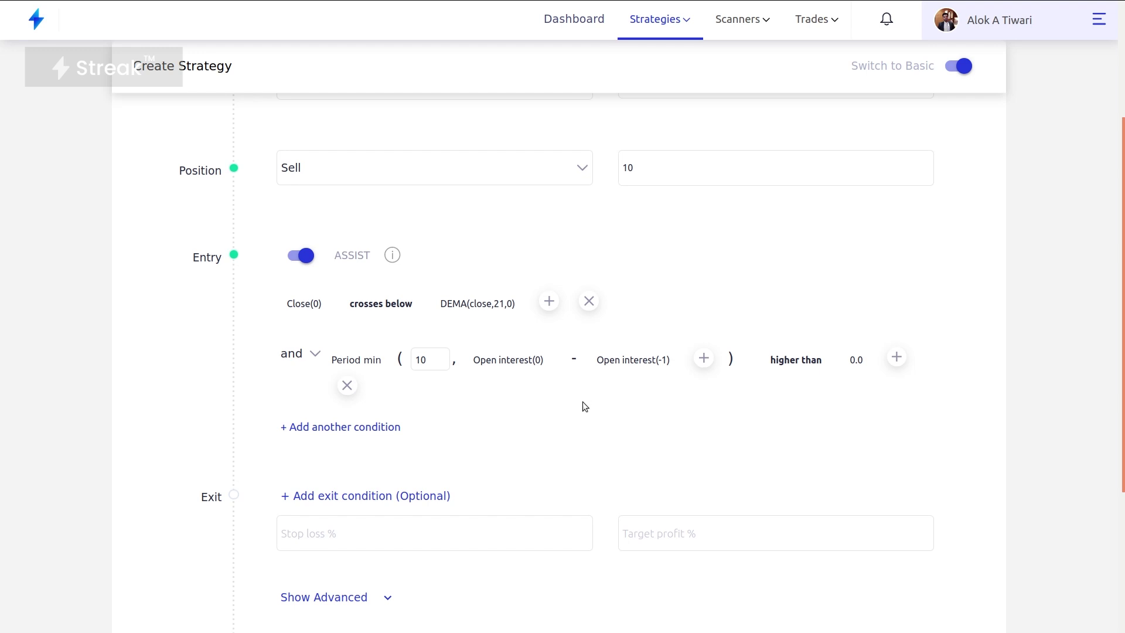
Add the saved Futures basket as the strategy's scrips.
scroll(582, 402, up, 3)
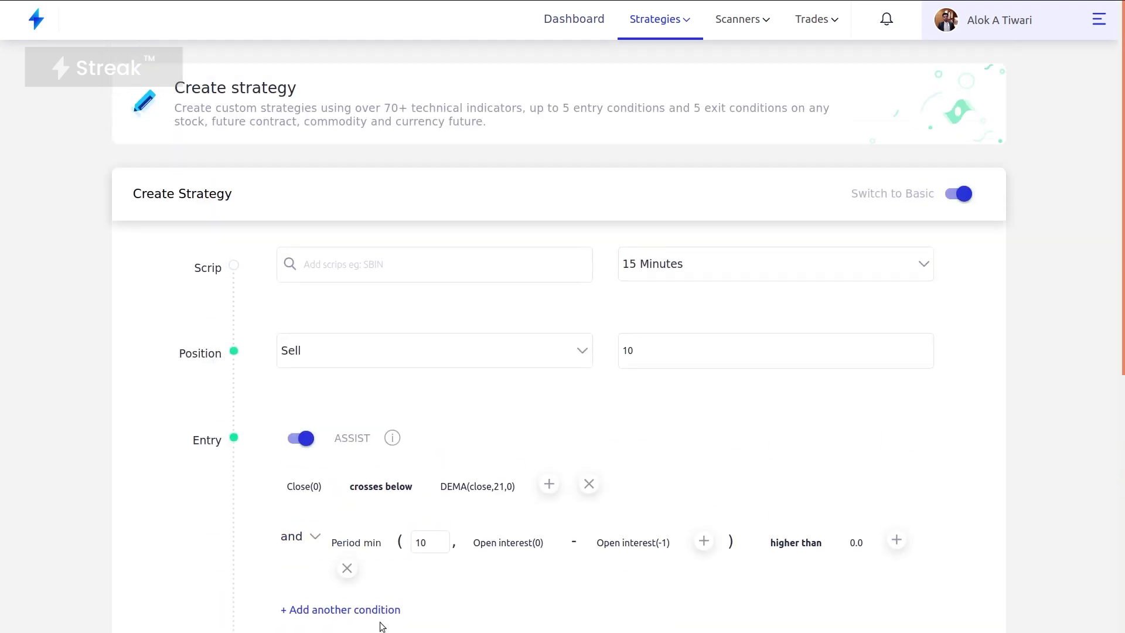
click(543, 271)
text(fut)
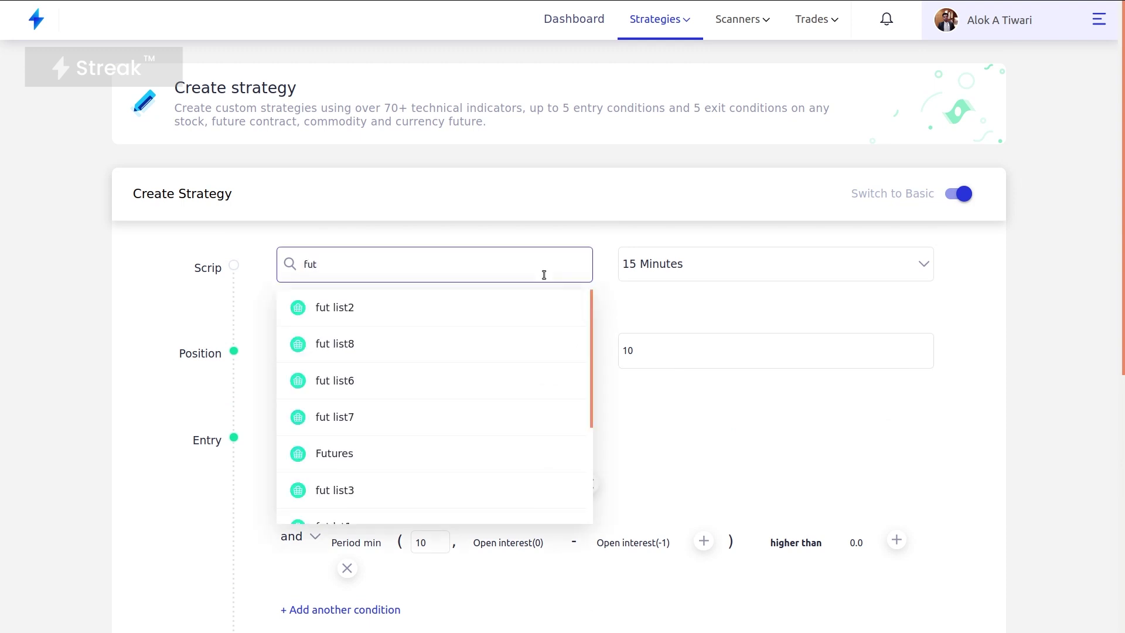
click(351, 454)
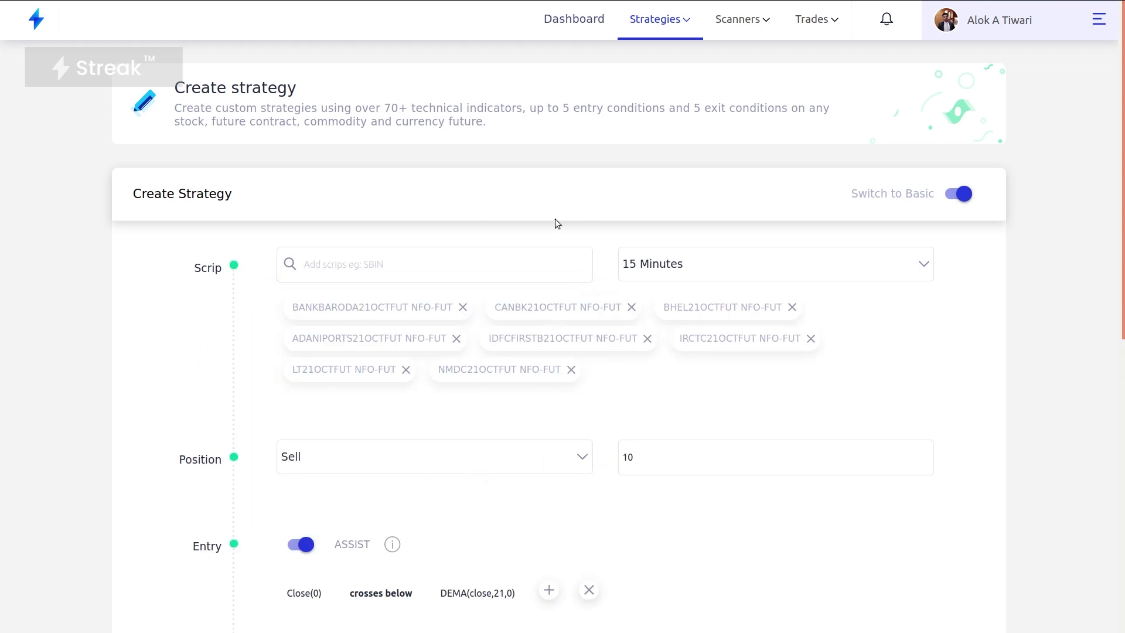
Examine the list of saved baskets and the form for creating a new basket, without saving anything.
click(1036, 26)
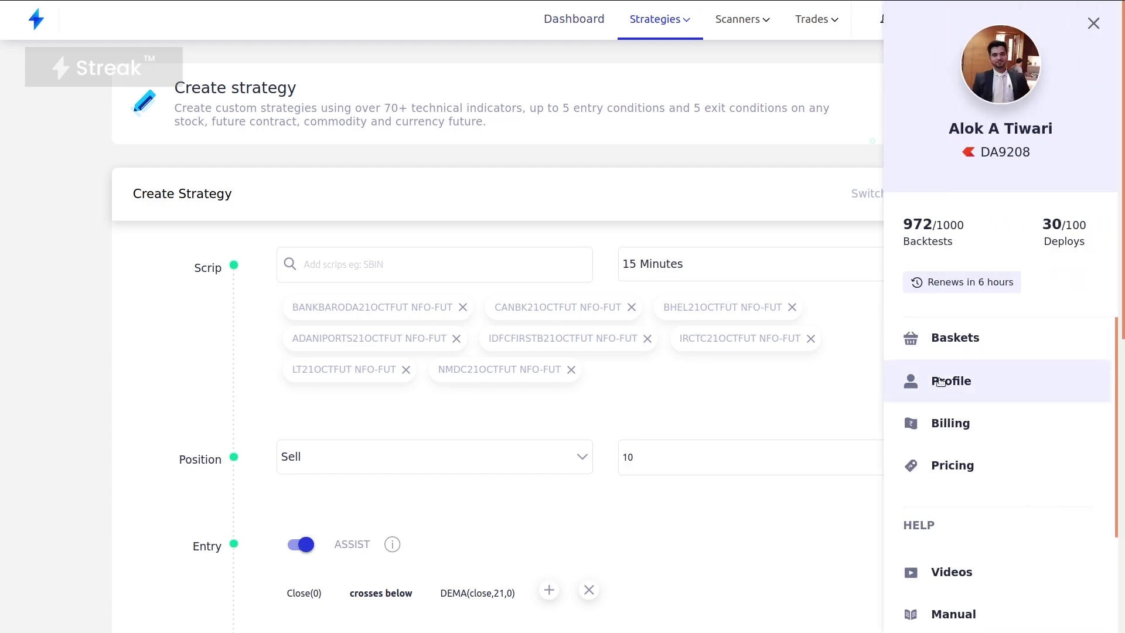
click(969, 338)
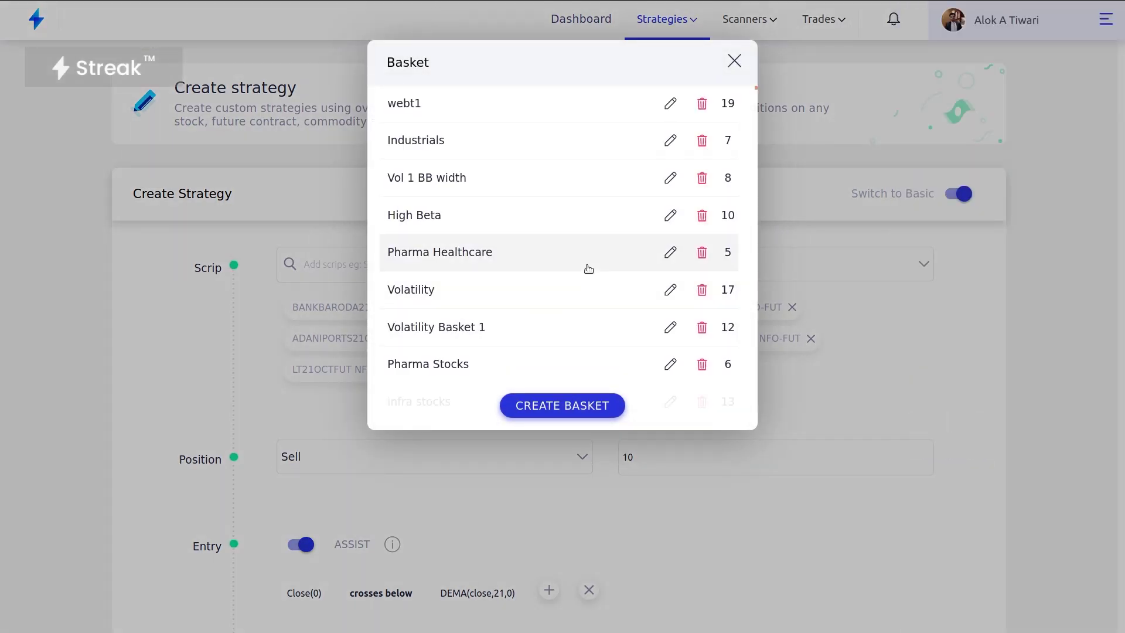
scroll(610, 306, down, 9)
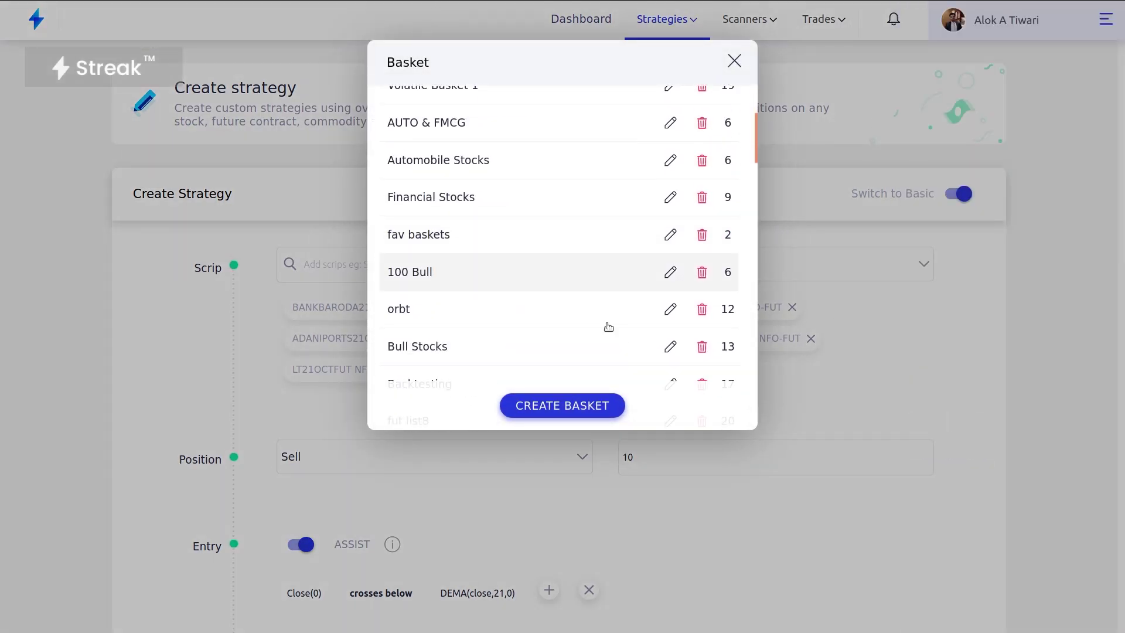
click(559, 406)
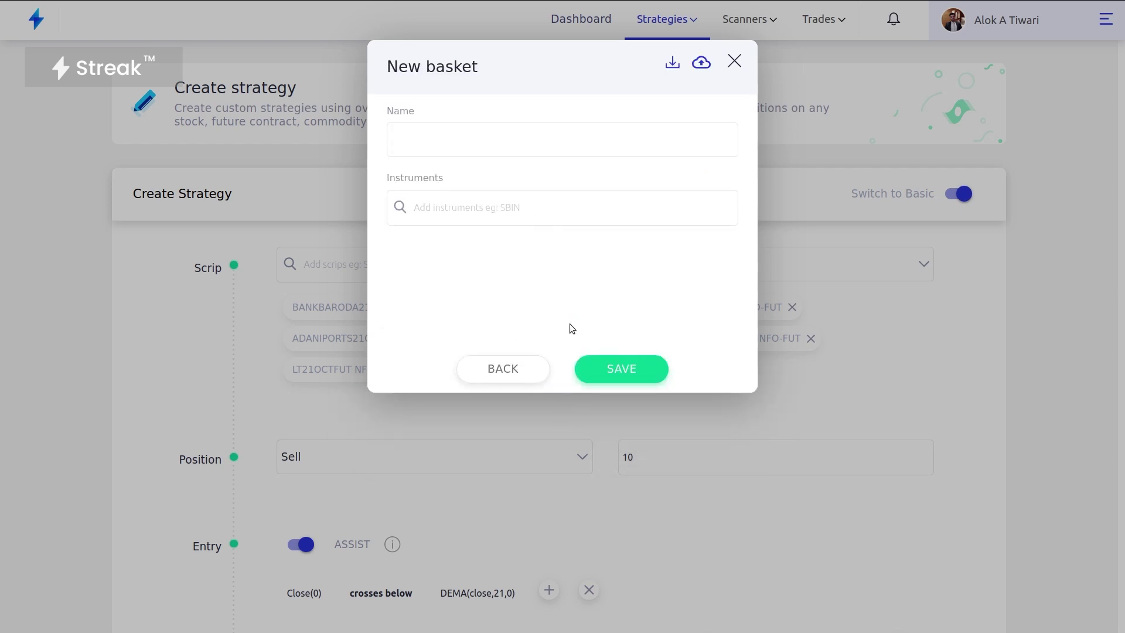
click(532, 381)
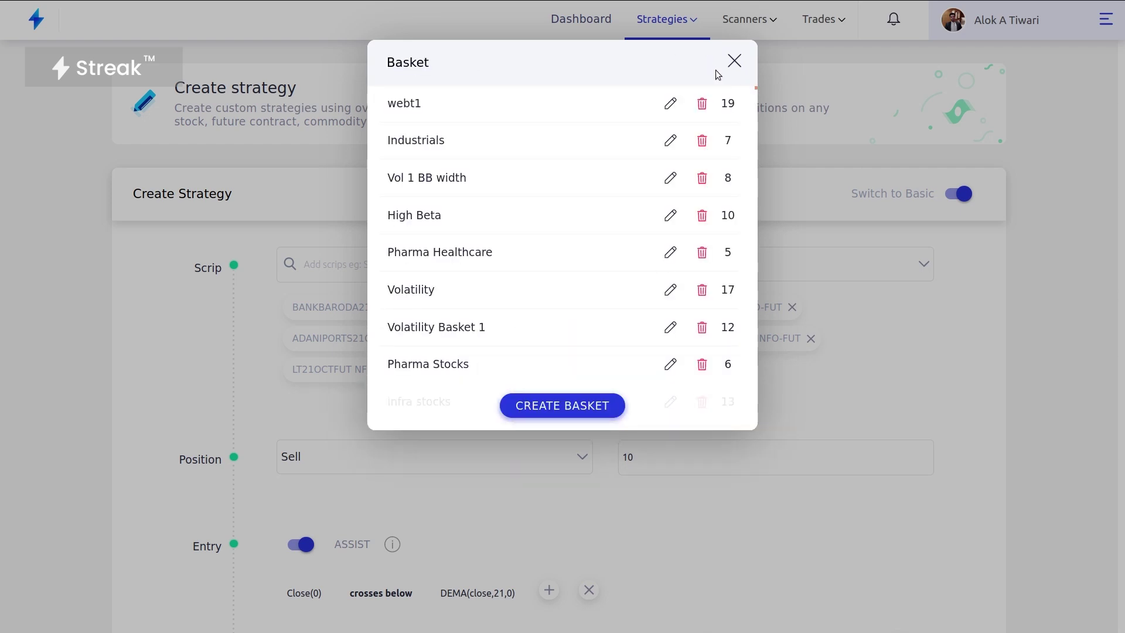
click(734, 62)
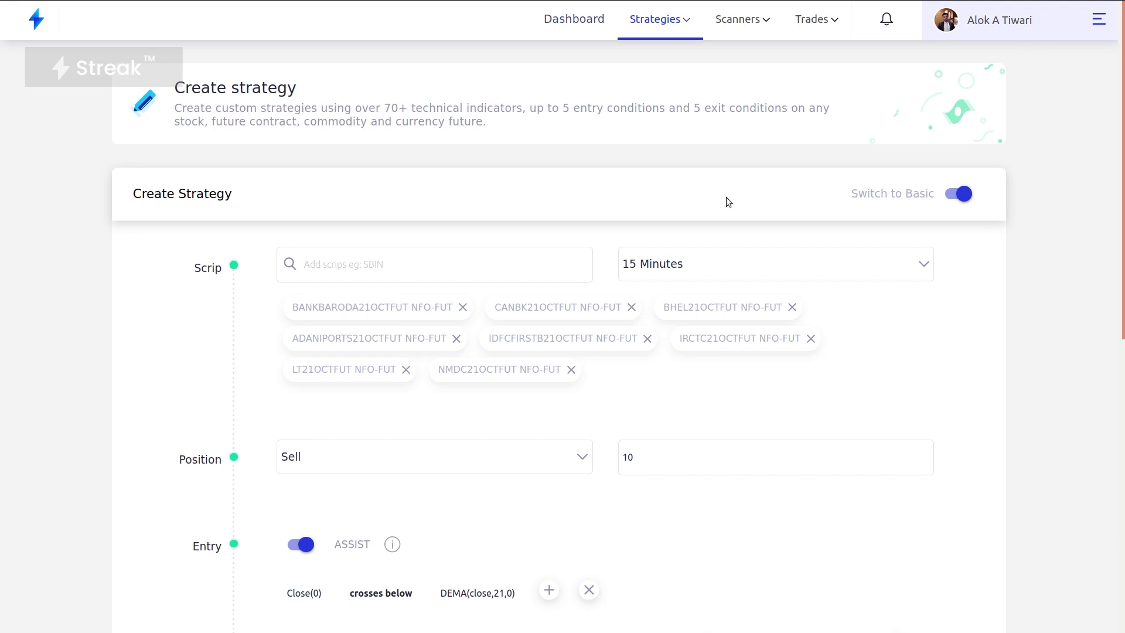
Search the available scrips for sbin without adding any instrument.
click(471, 275)
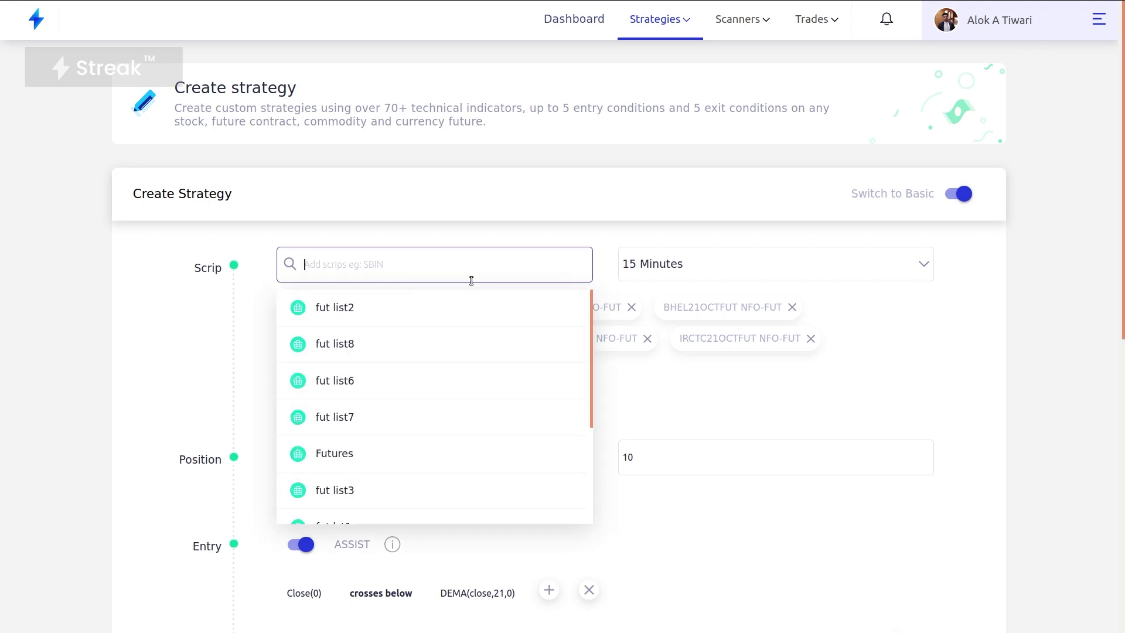
text(sbin)
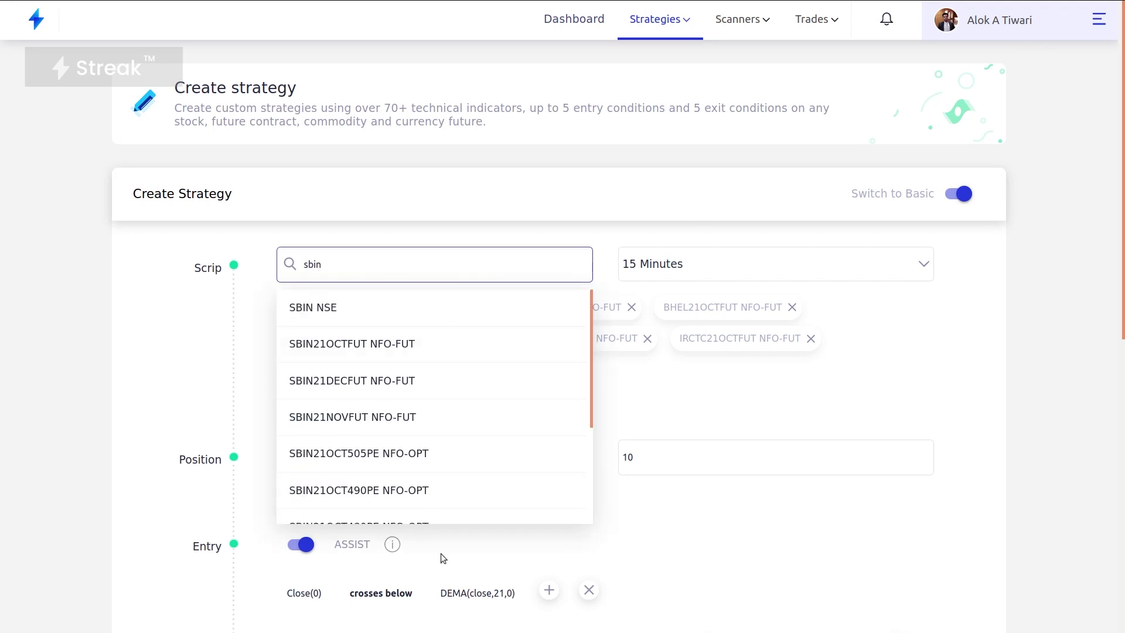
click(248, 356)
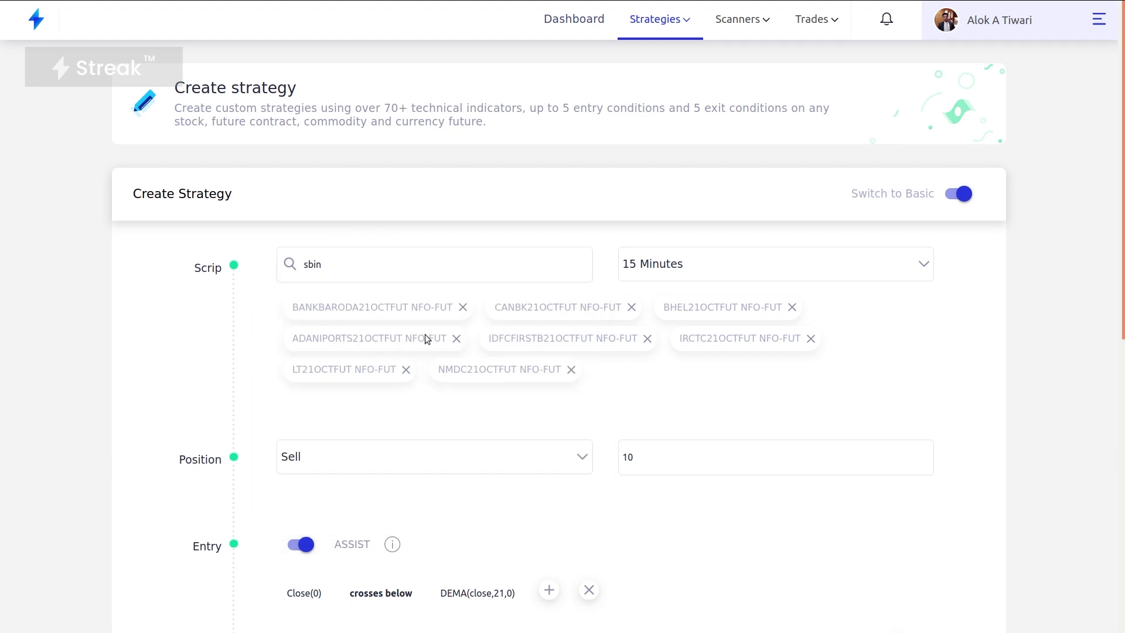
Set the exit stop loss to 2% and the target profit to 4%.
scroll(425, 335, down, 4)
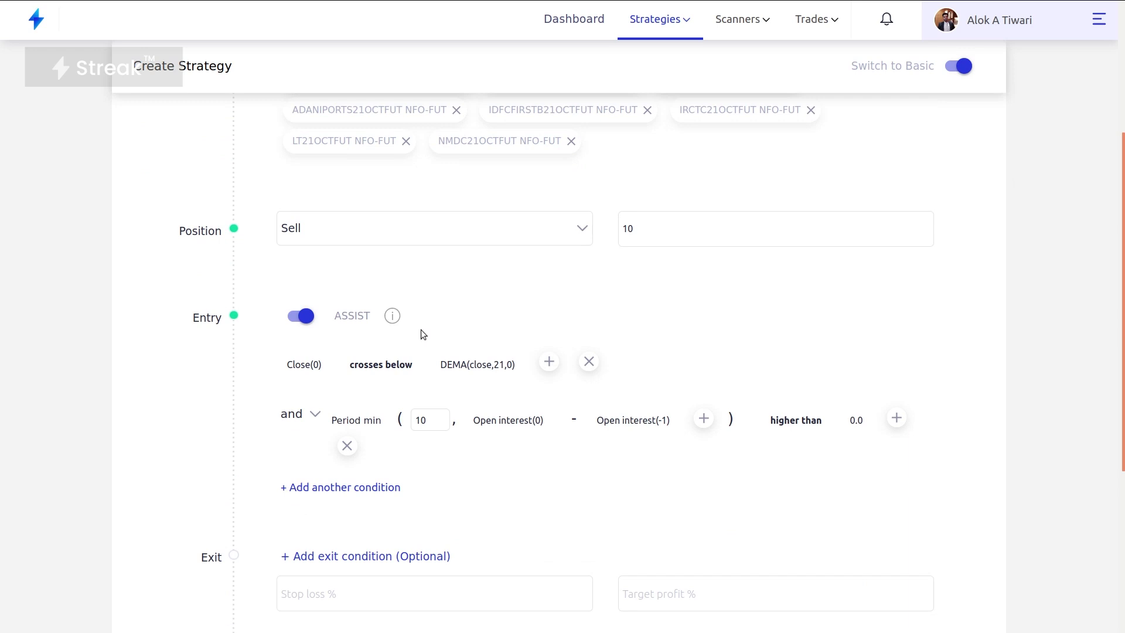
scroll(421, 330, down, 3)
click(401, 418)
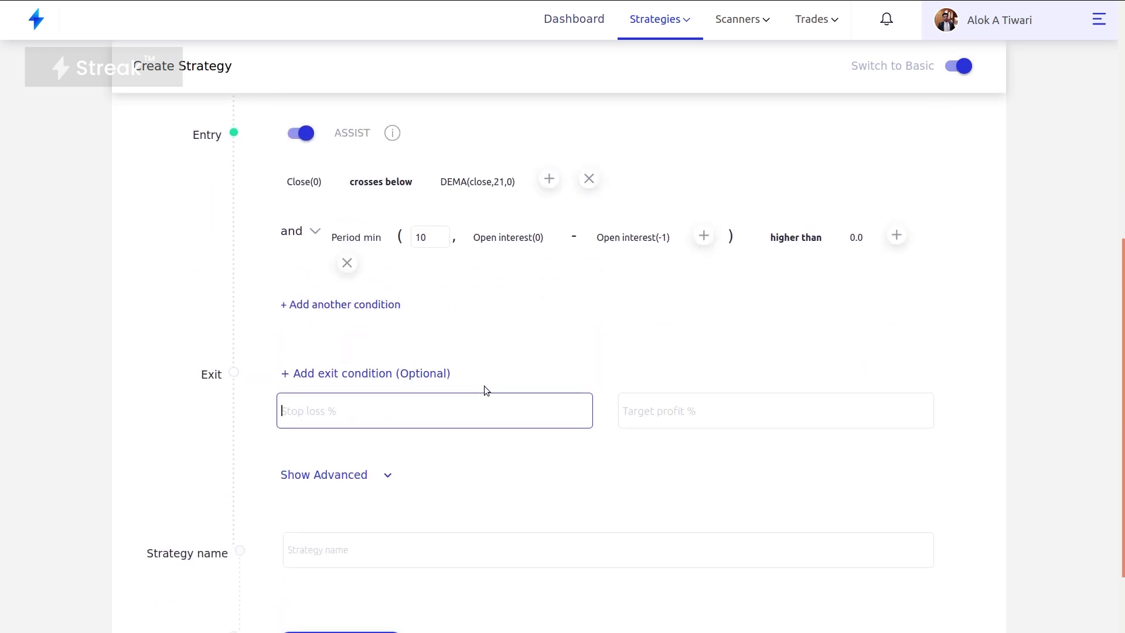
text(2)
key(Tab)
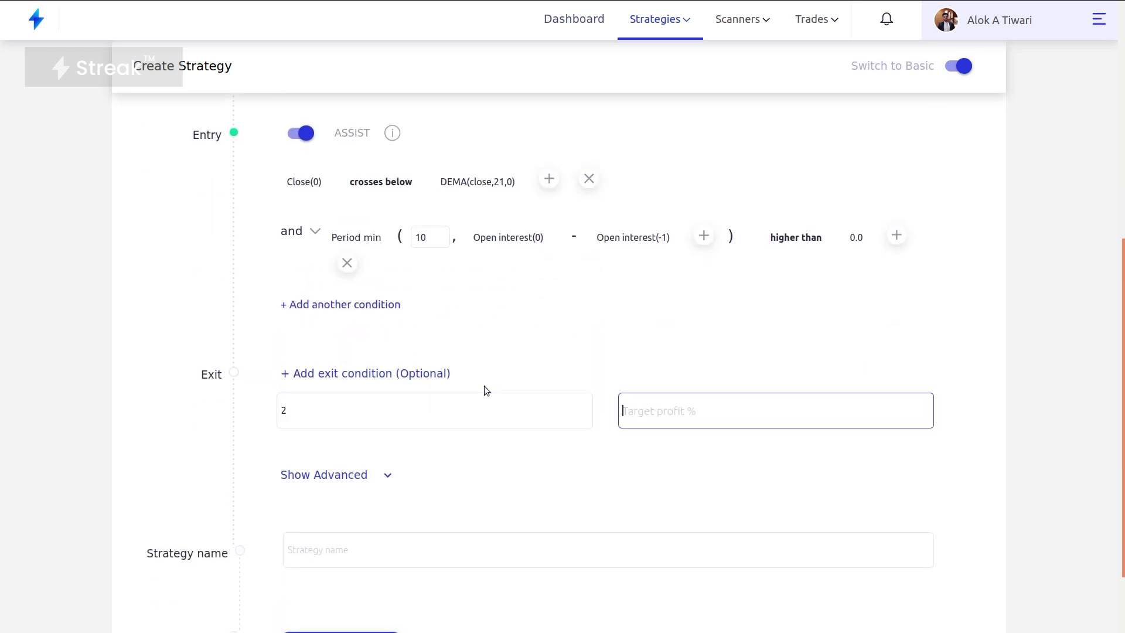
text(4)
Name the strategy "Open Interest Strategy 3".
click(414, 555)
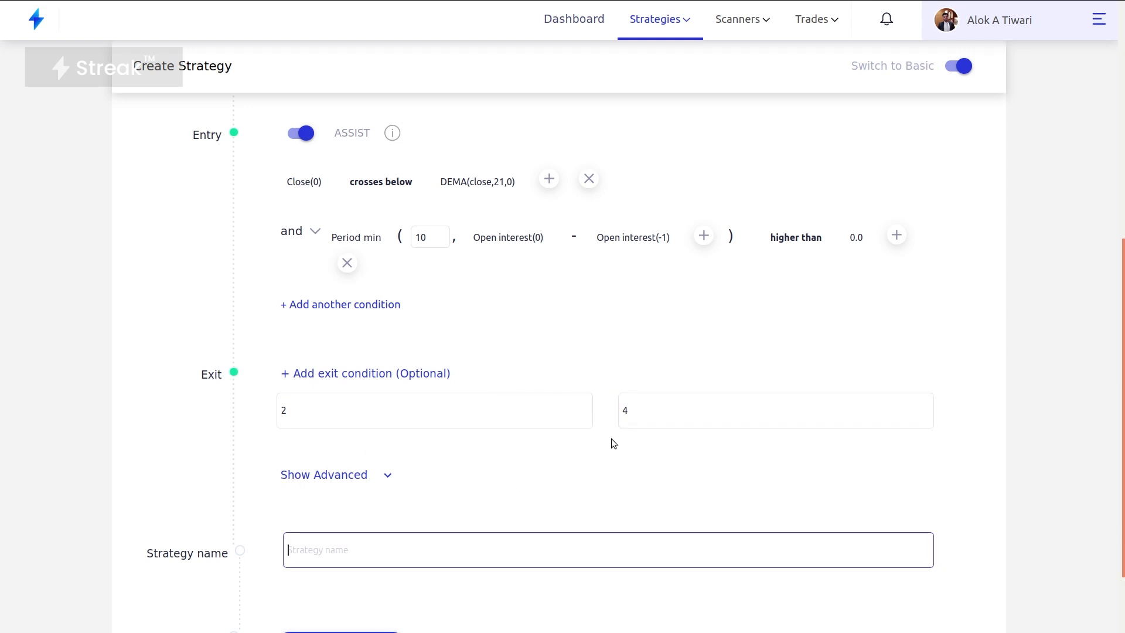
text(Open I)
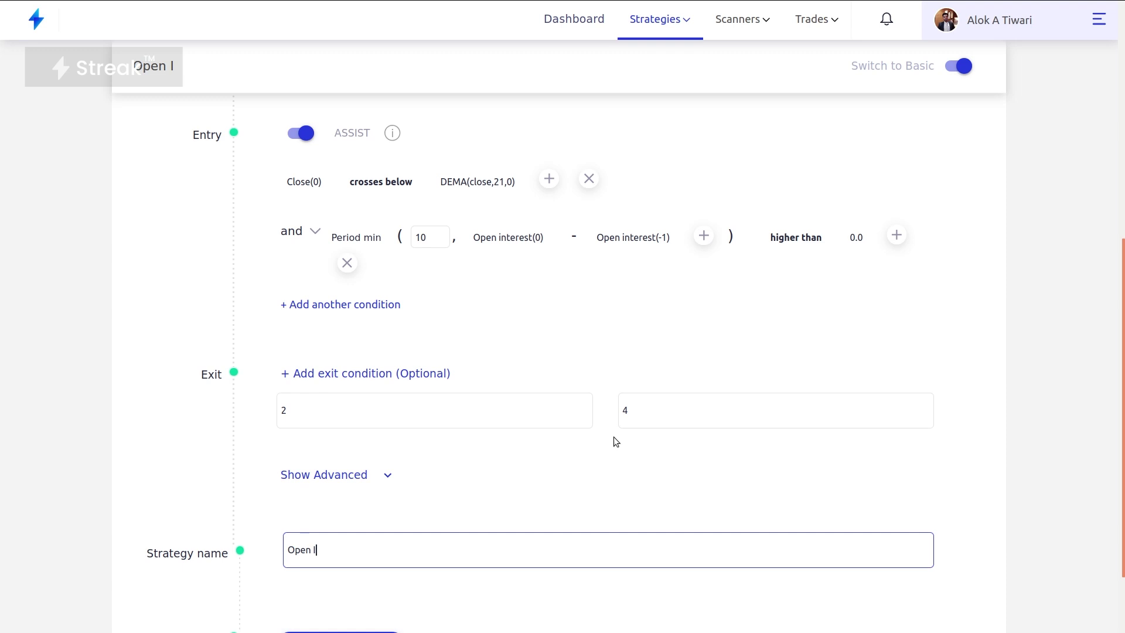
text(nterest Stra)
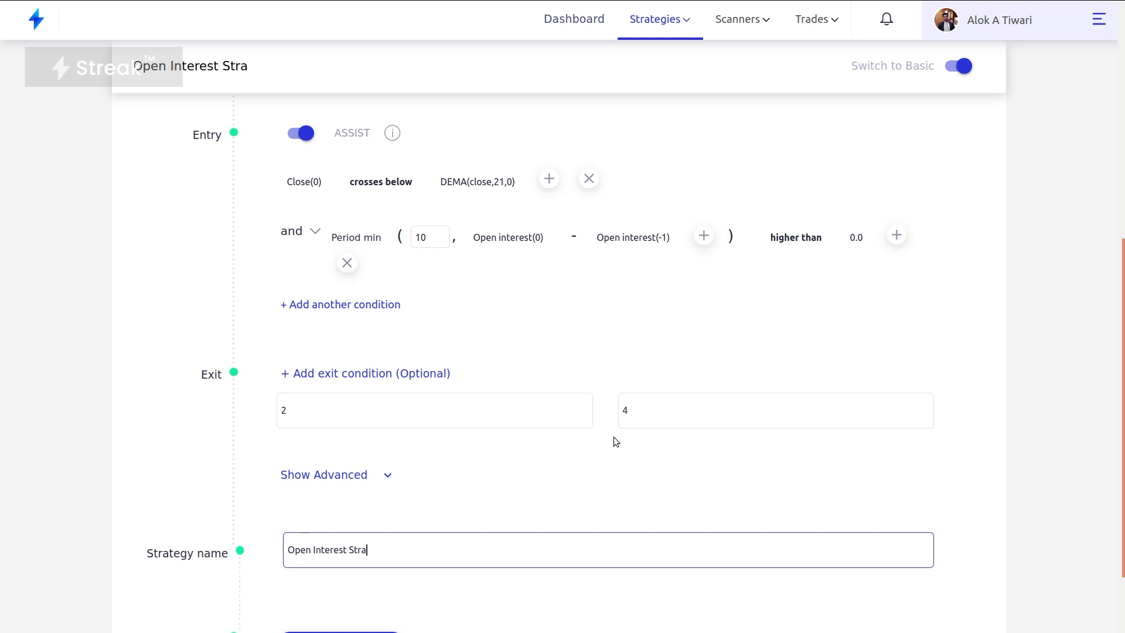
text(tegy 3)
Save and backtest the strategy, and bring up the per-instrument backtest results.
scroll(613, 436, up, 2)
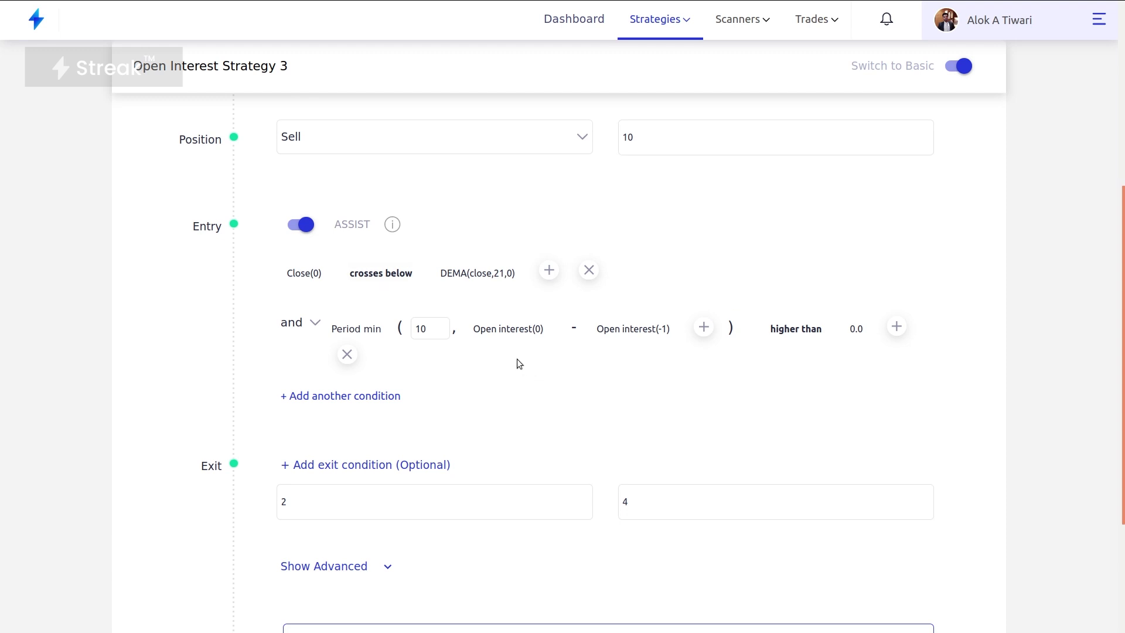
scroll(519, 358, up, 2)
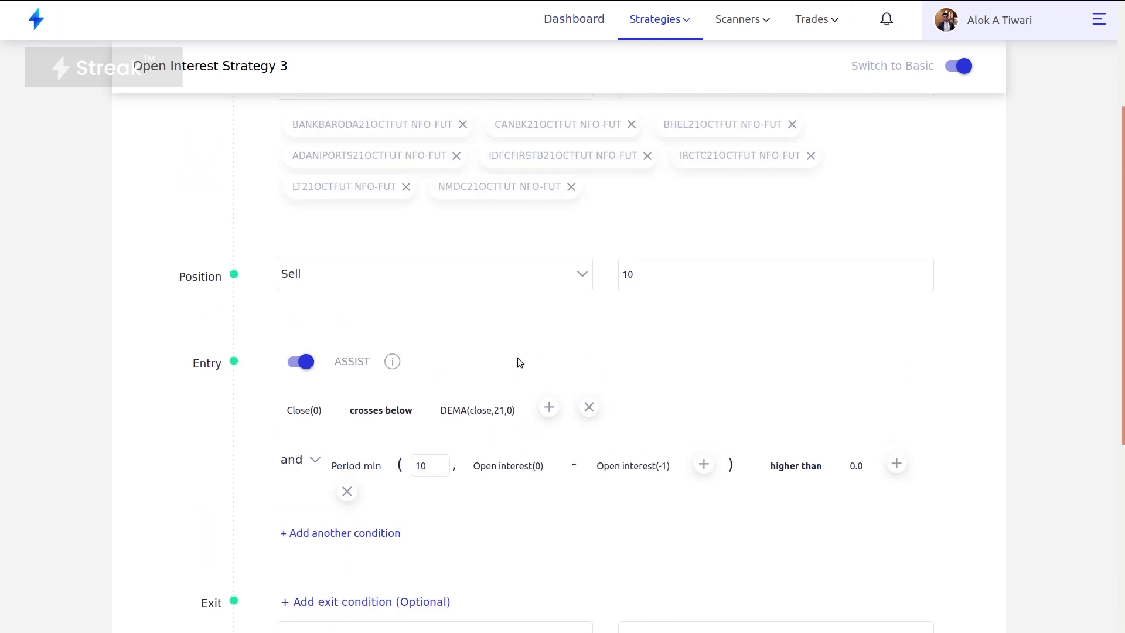
scroll(510, 369, down, 5)
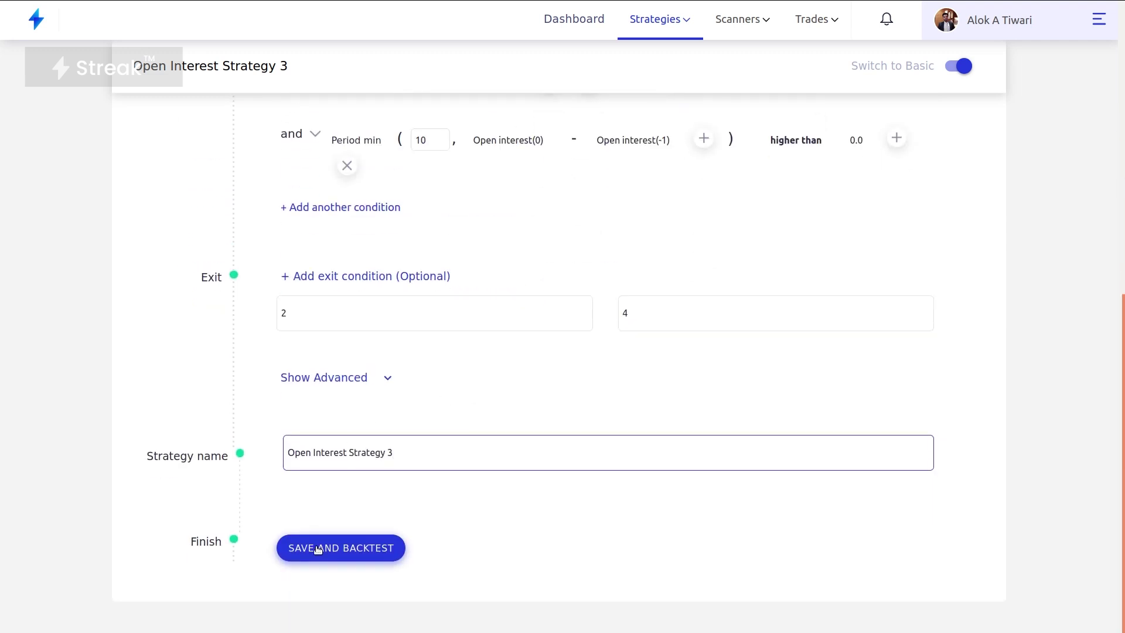
click(371, 550)
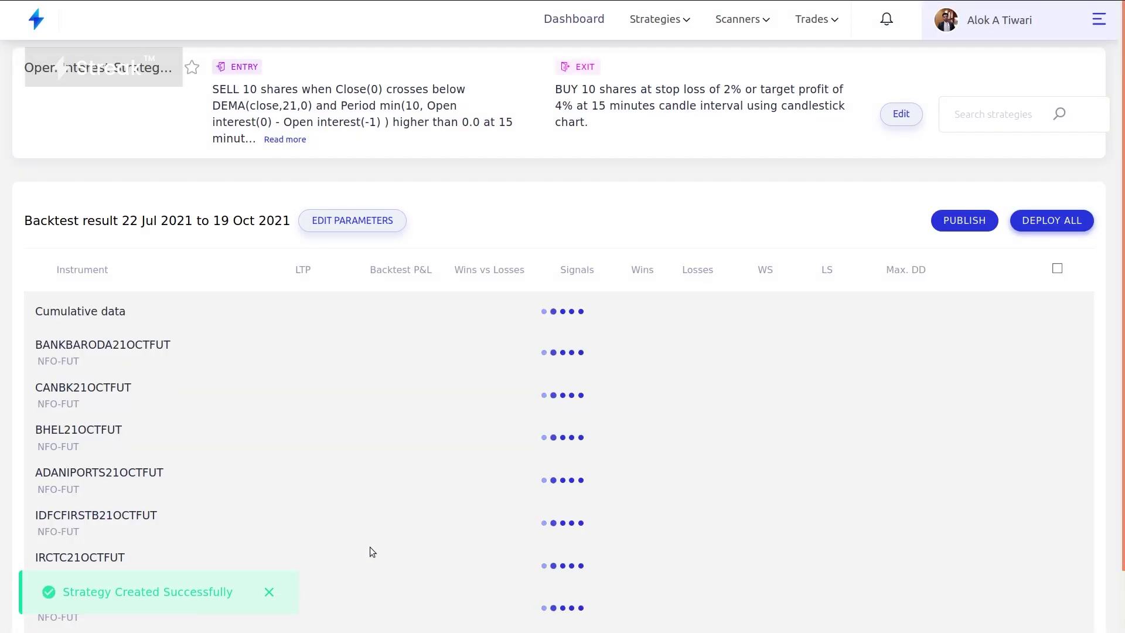
scroll(371, 548, down, 2)
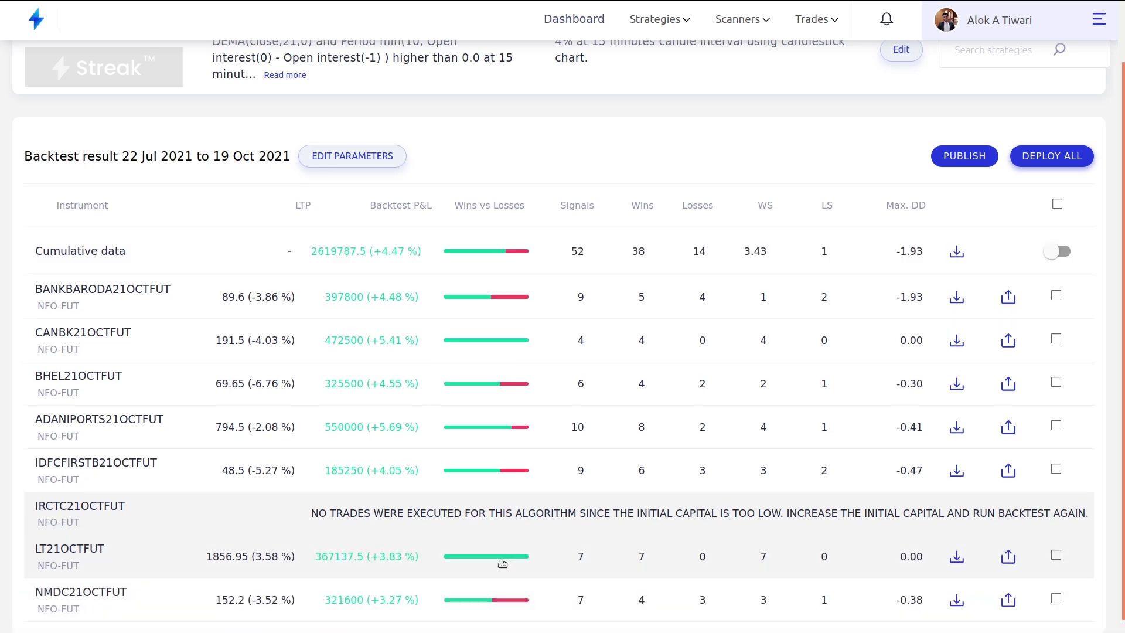
Review the backtest results across all instruments, including the detailed statistics for BANKBARODA21OCTFUT.
scroll(502, 562, up, 2)
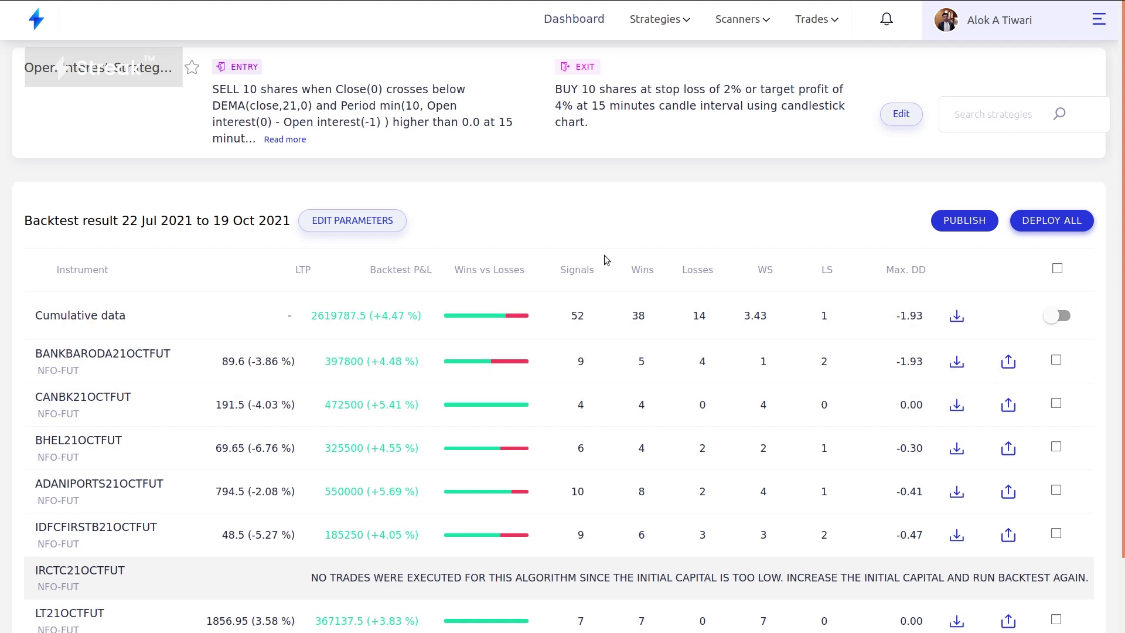
scroll(521, 619, down, 2)
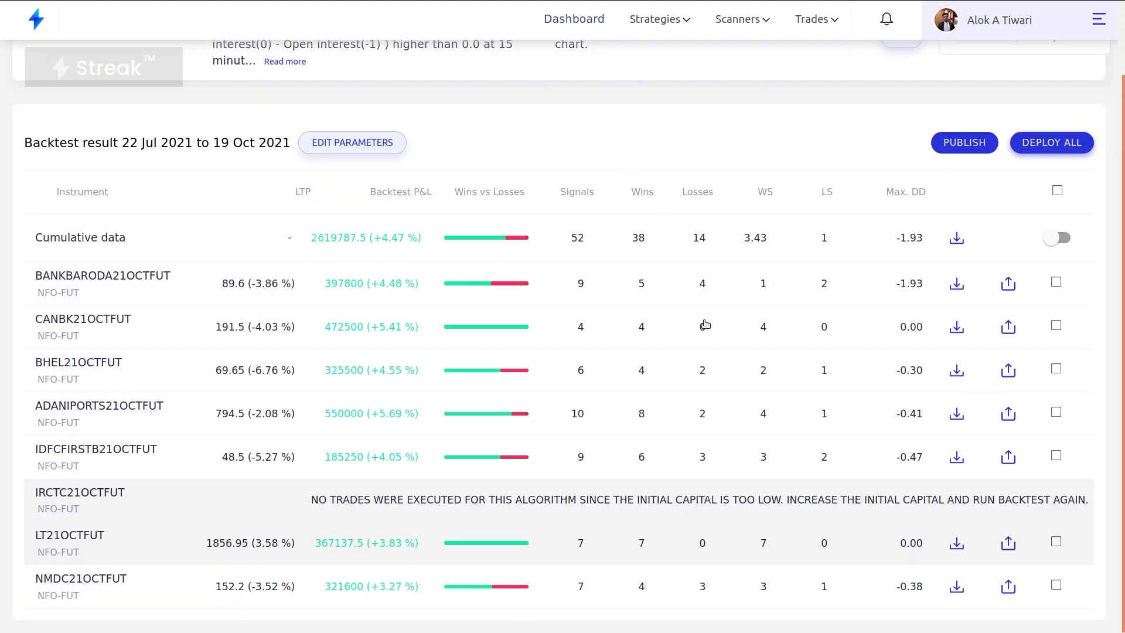
scroll(569, 471, up, 2)
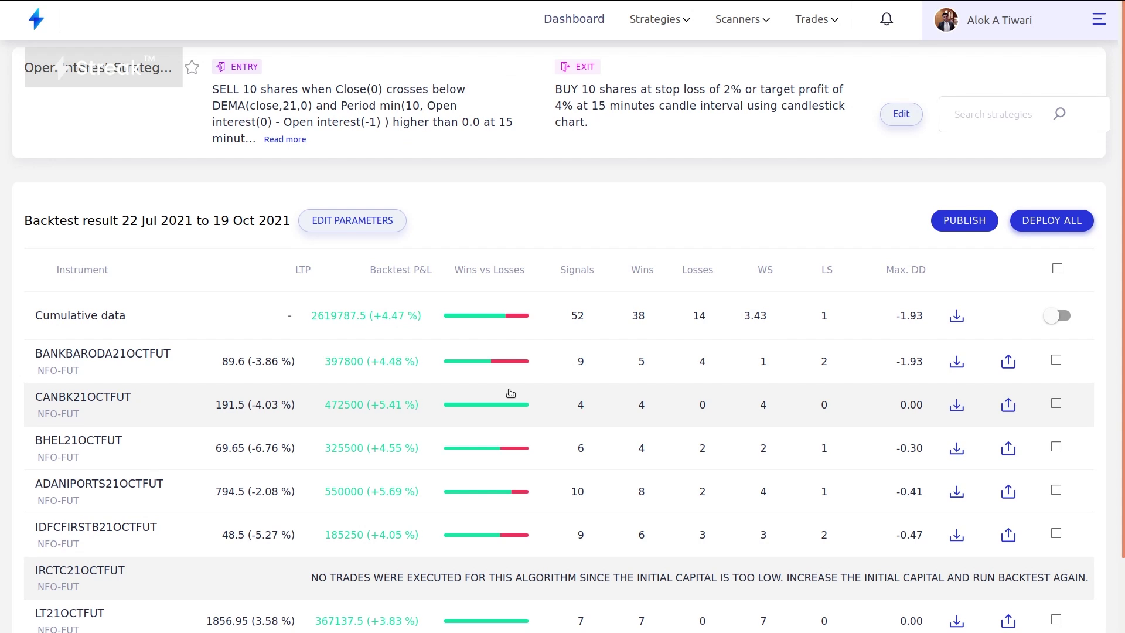
drag(220, 89, 291, 106)
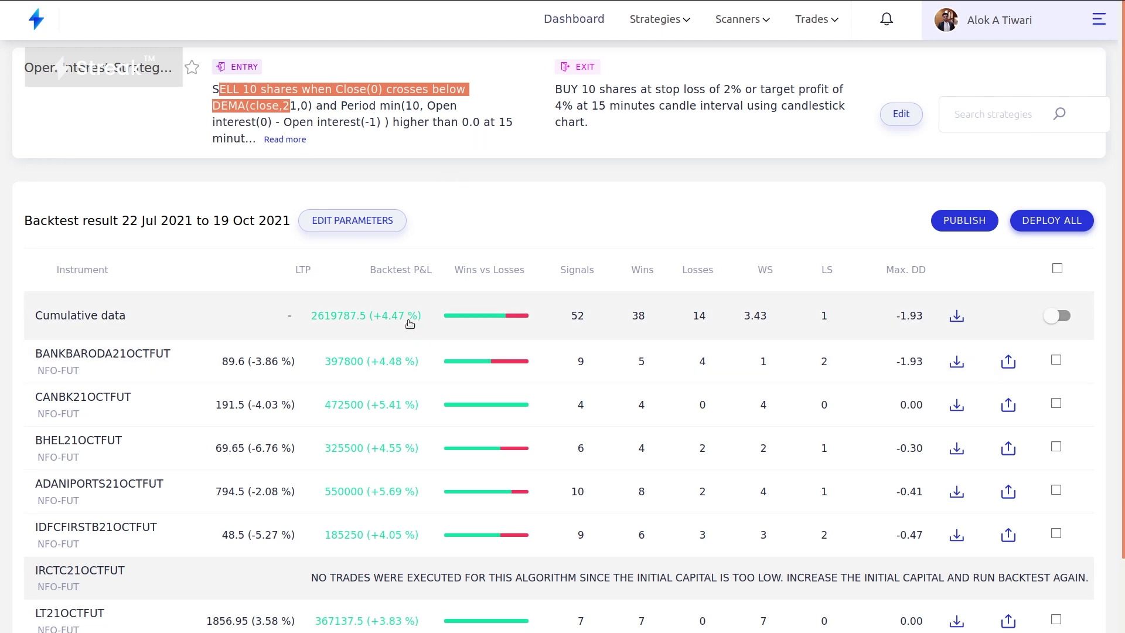
click(380, 371)
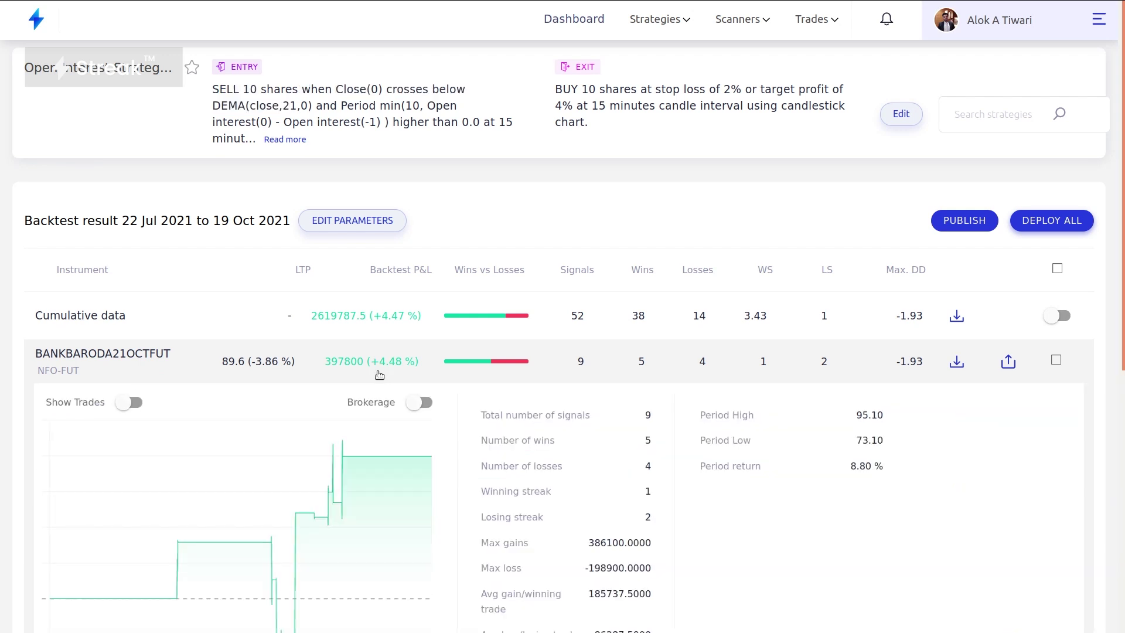
scroll(519, 488, down, 2)
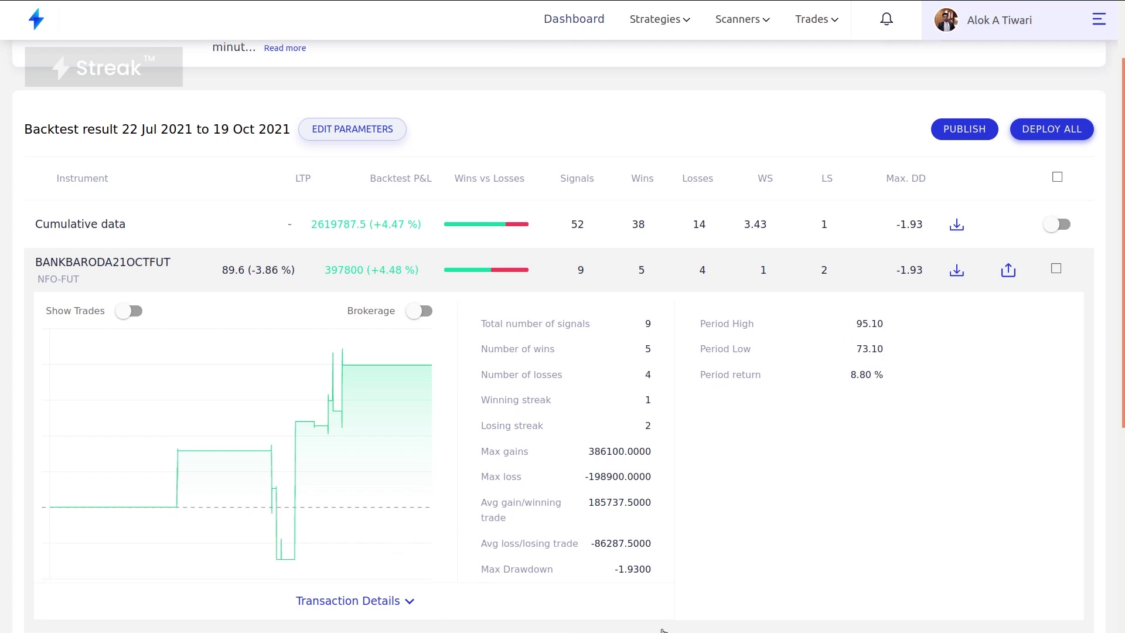
click(320, 282)
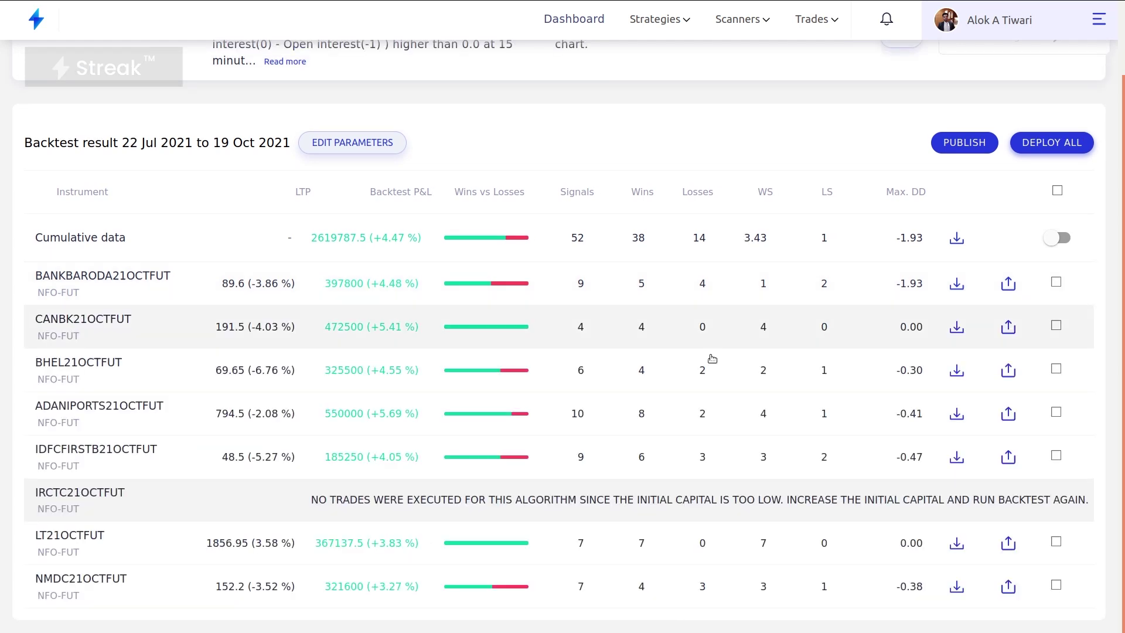
scroll(827, 369, up, 2)
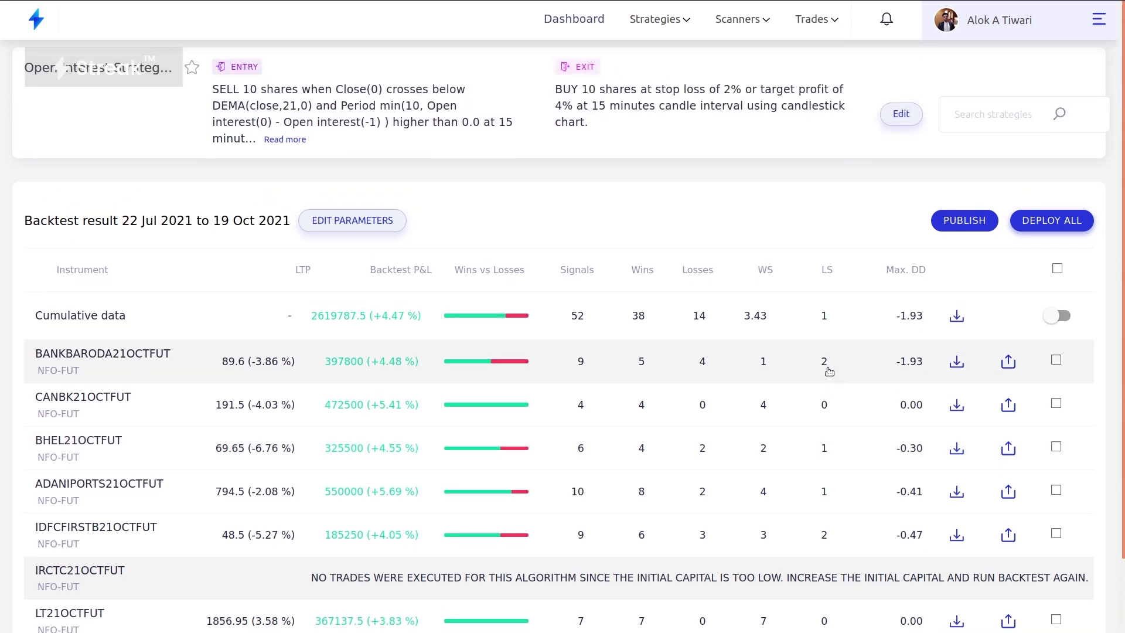
Show the backtest parameters above the results and look over the settings and instruments.
click(353, 229)
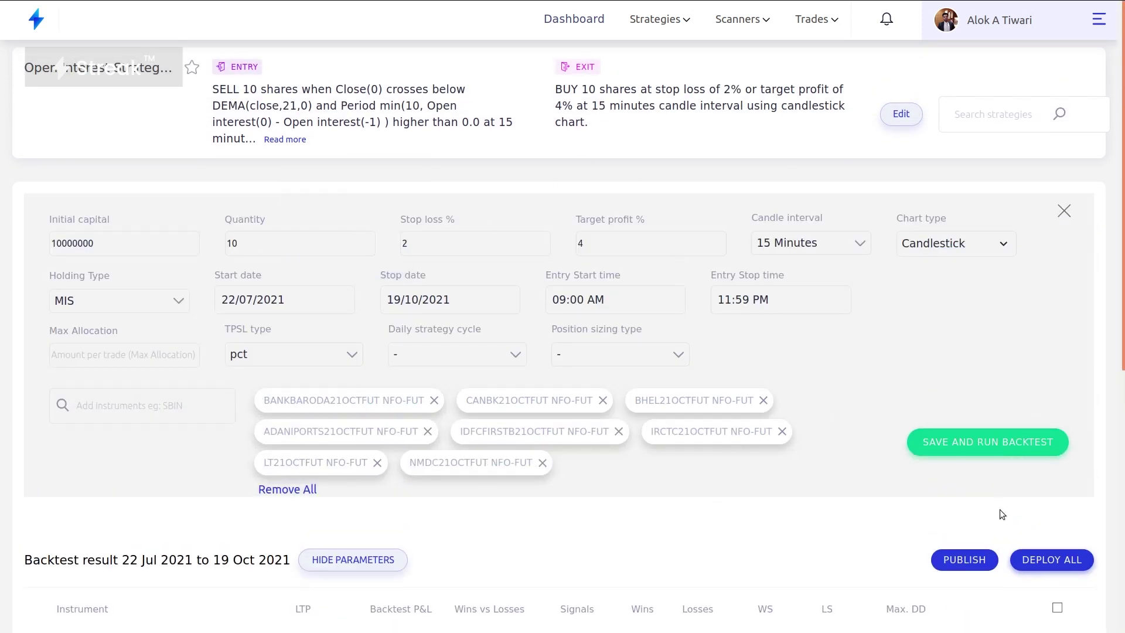
scroll(780, 494, down, 3)
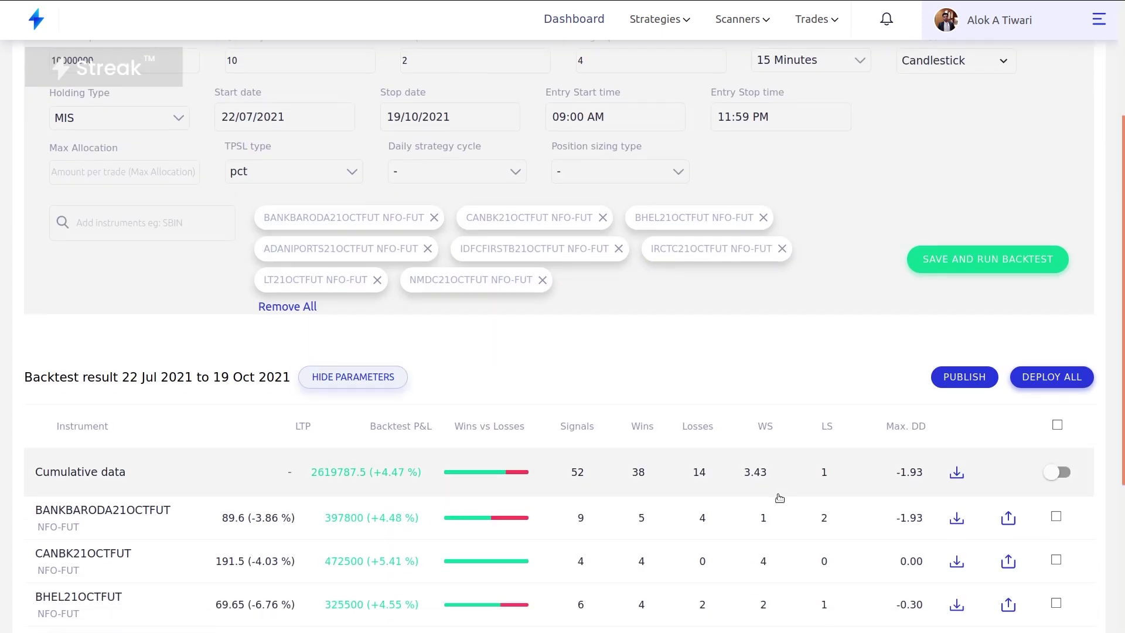
scroll(780, 498, down, 2)
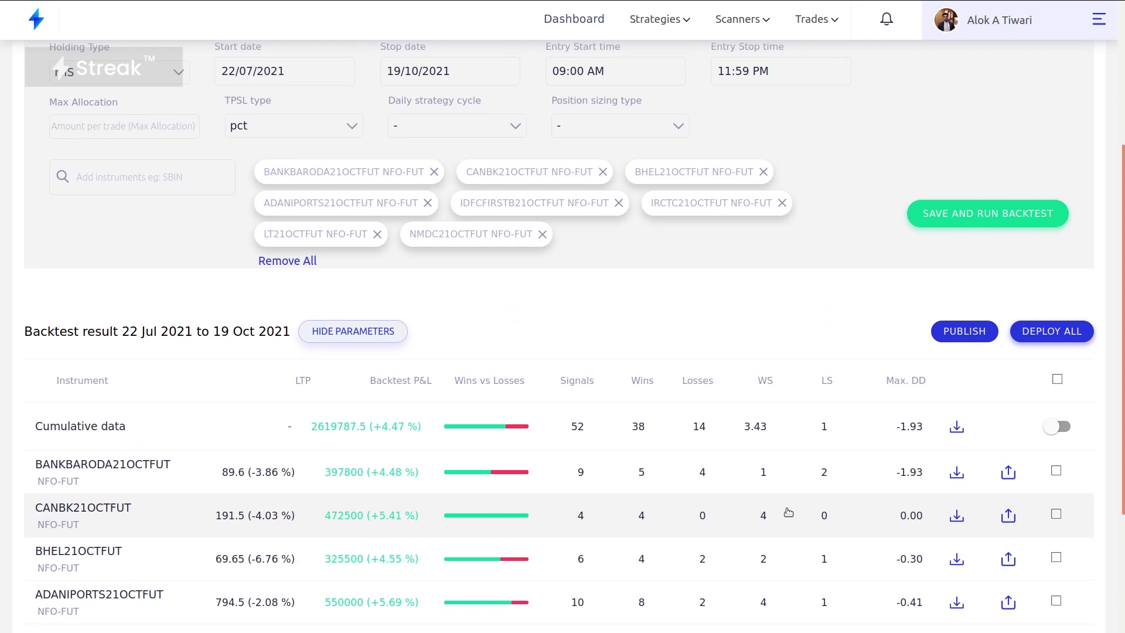
Select the ADANIPORTS, BHEL, CANBK and BANKBARODA futures in the backtest results and bring up their deployment settings.
click(1057, 601)
click(1056, 558)
click(1057, 515)
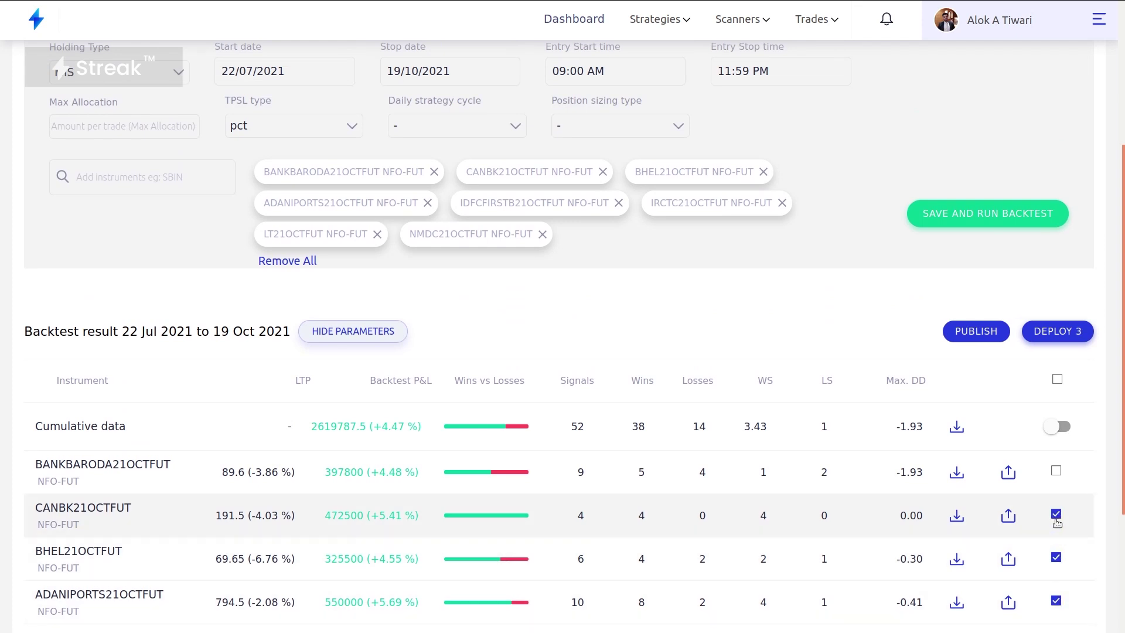
click(1056, 472)
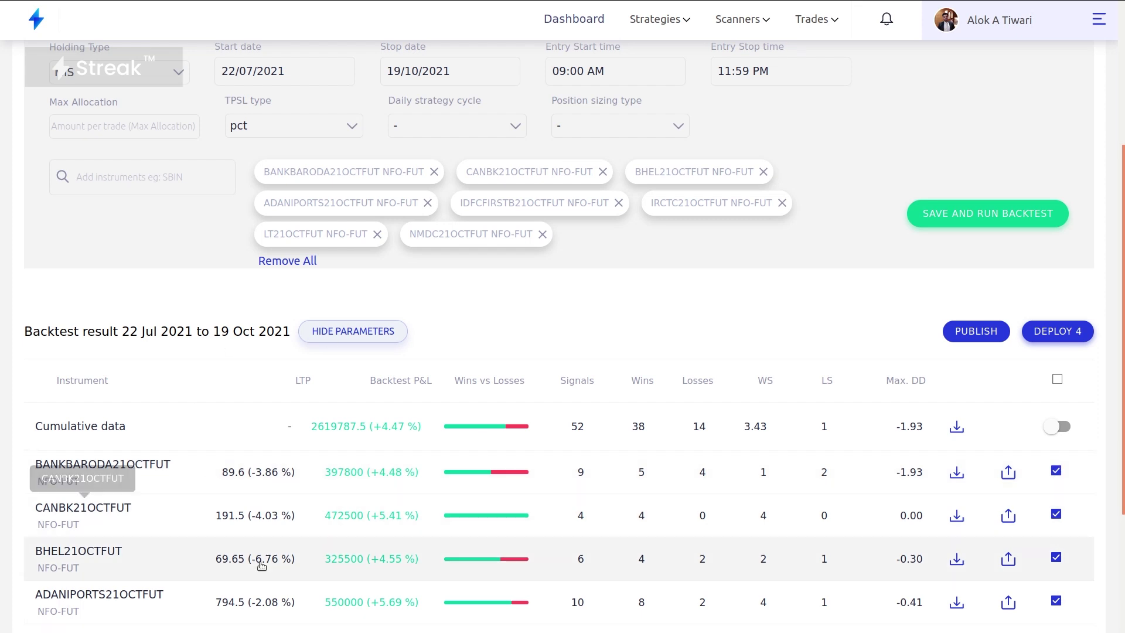
click(1053, 326)
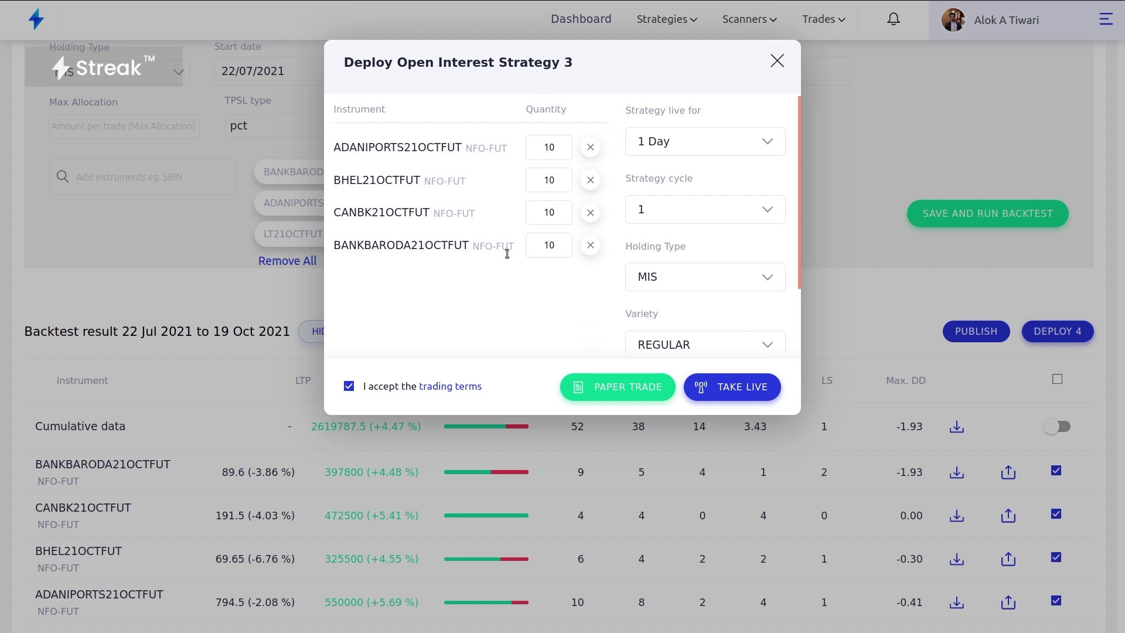
Examine the deployment quantities, live duration choices, strategy cycle, holding type, variety and order type, and close the settings without deploying.
click(537, 152)
drag(644, 108, 705, 125)
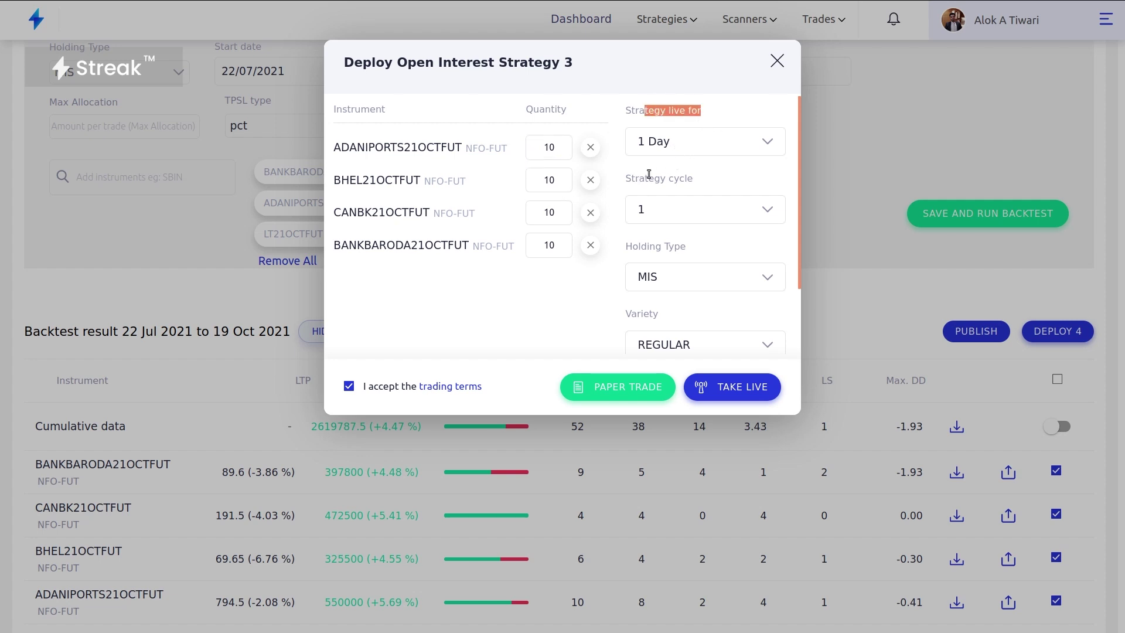
click(664, 154)
click(664, 154)
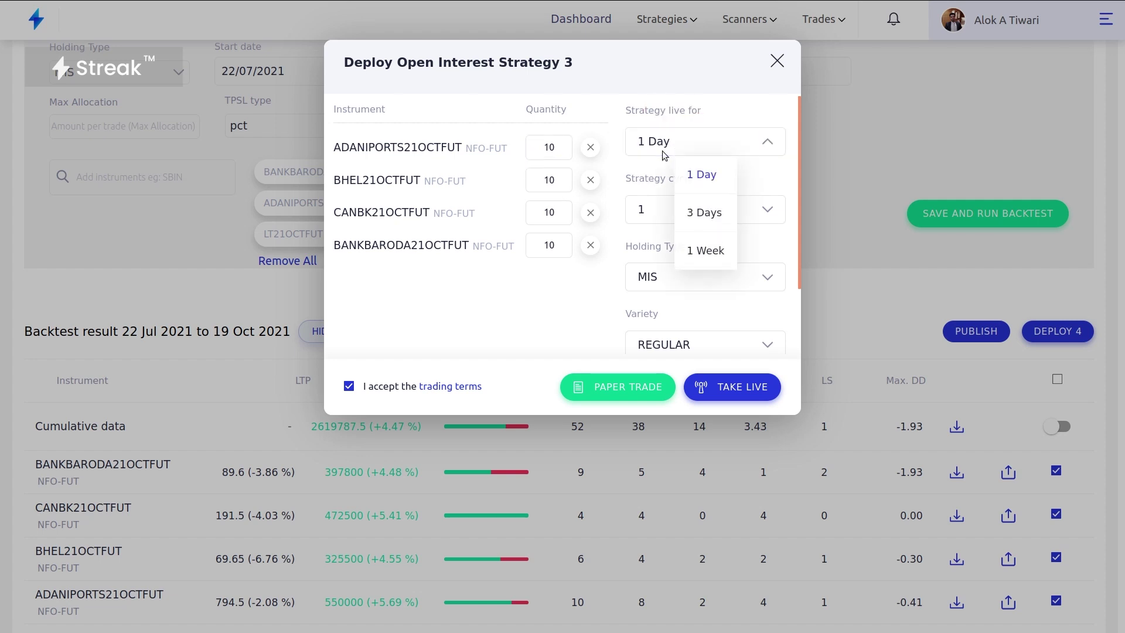
click(741, 57)
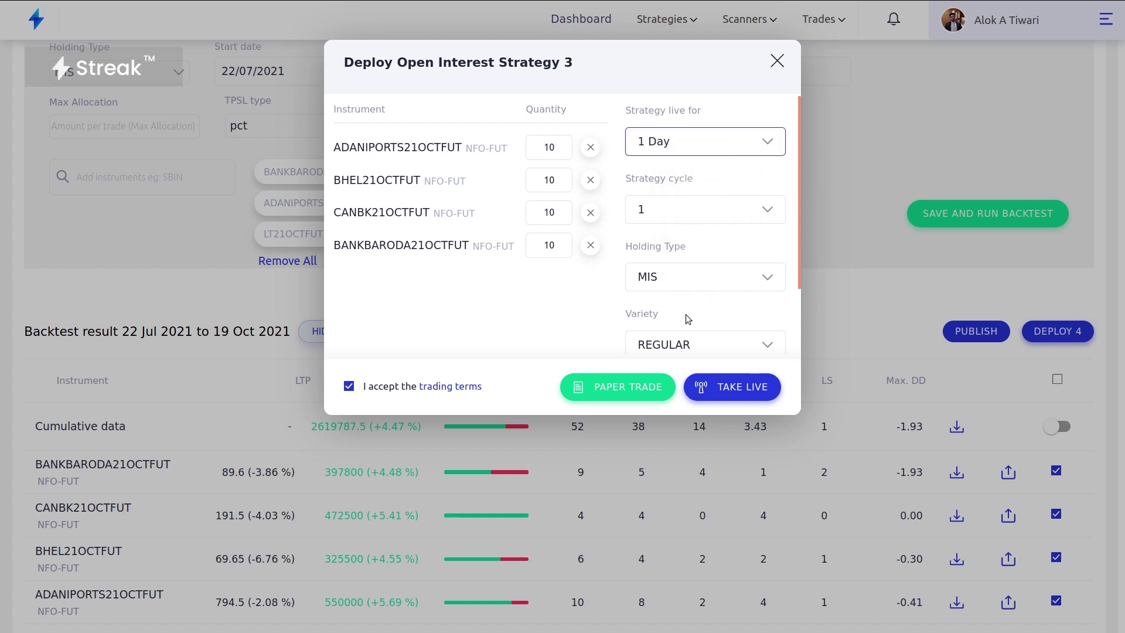
scroll(687, 323, down, 1)
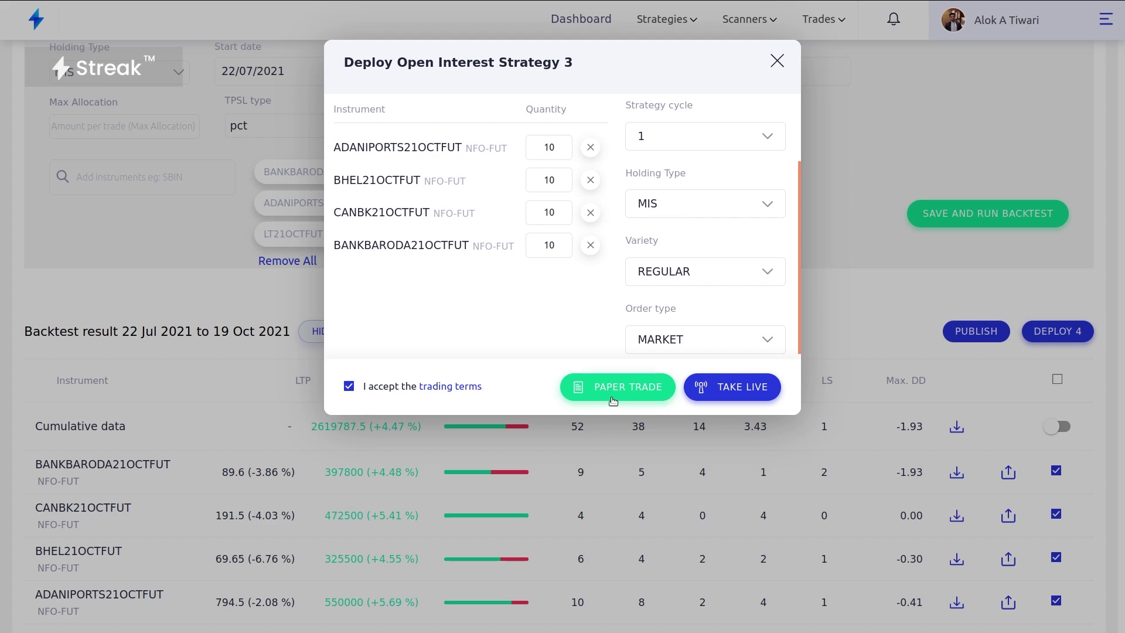
click(777, 61)
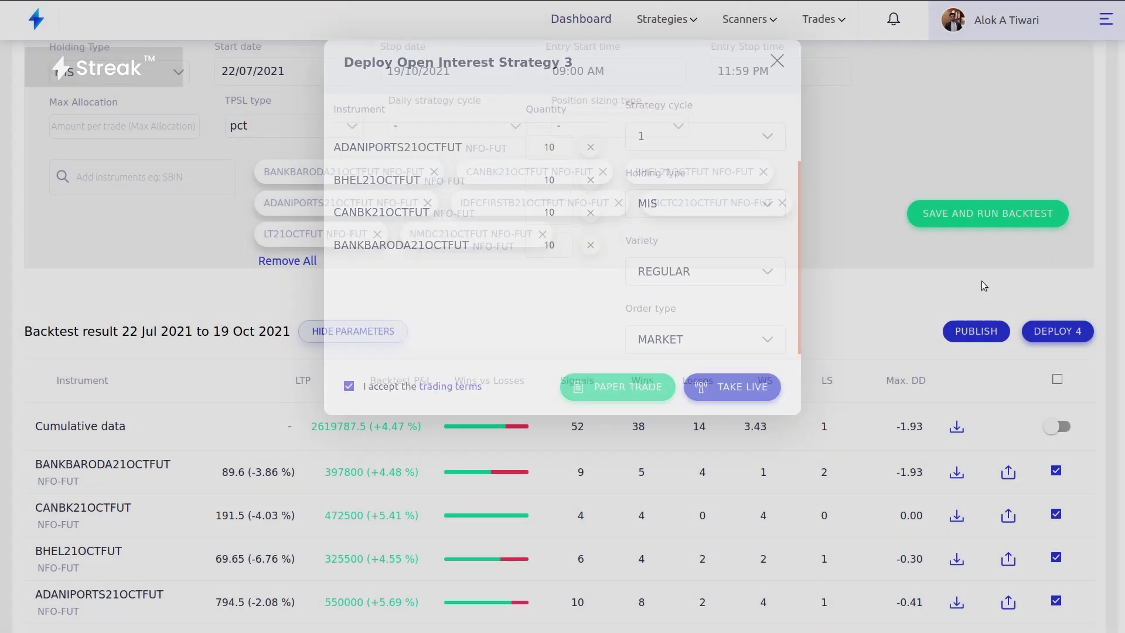
scroll(982, 286, up, 3)
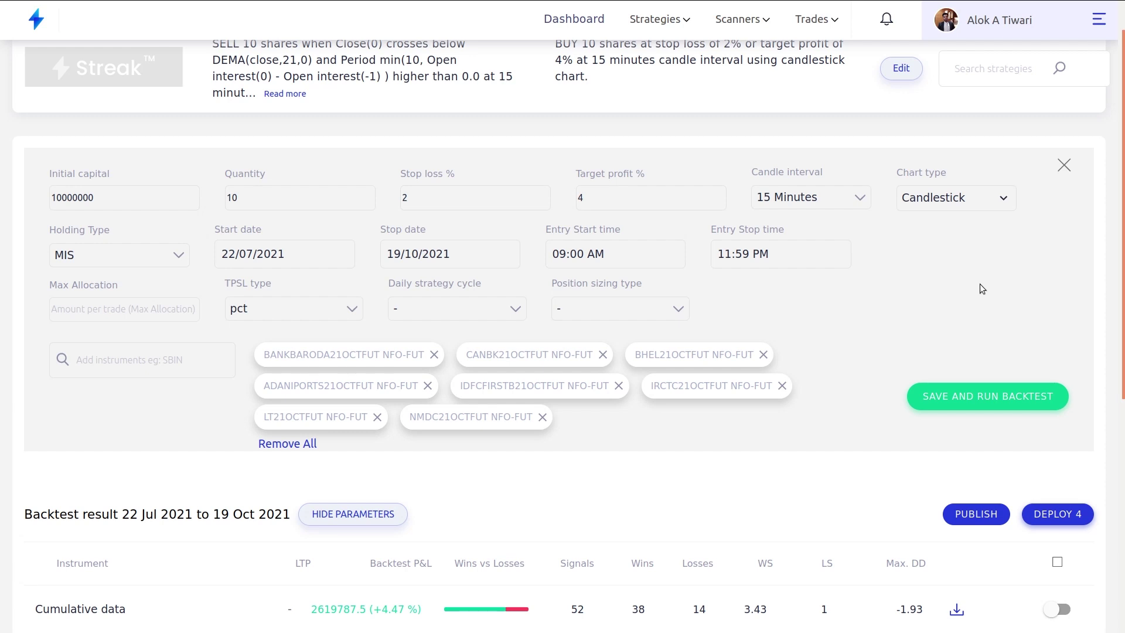
key(alt+Tab)
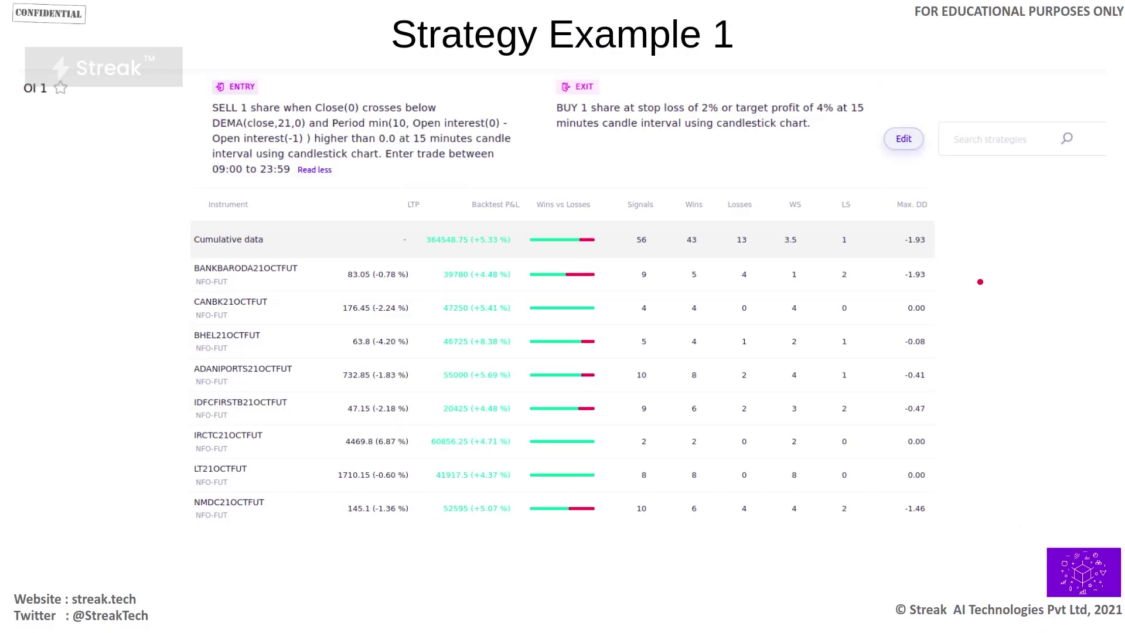
key(Right)
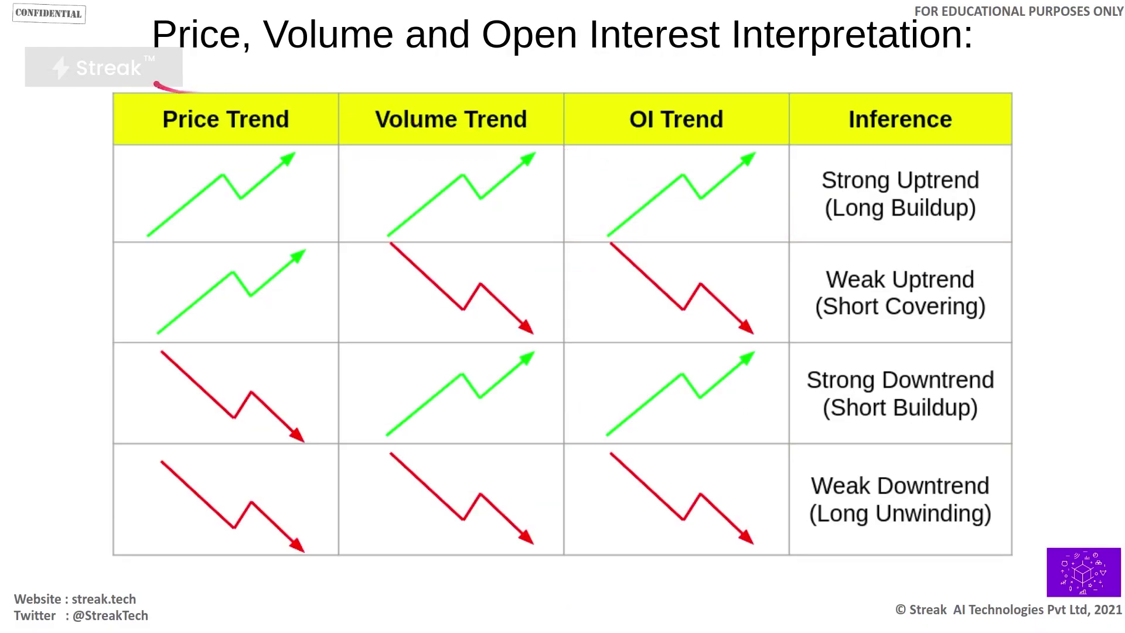
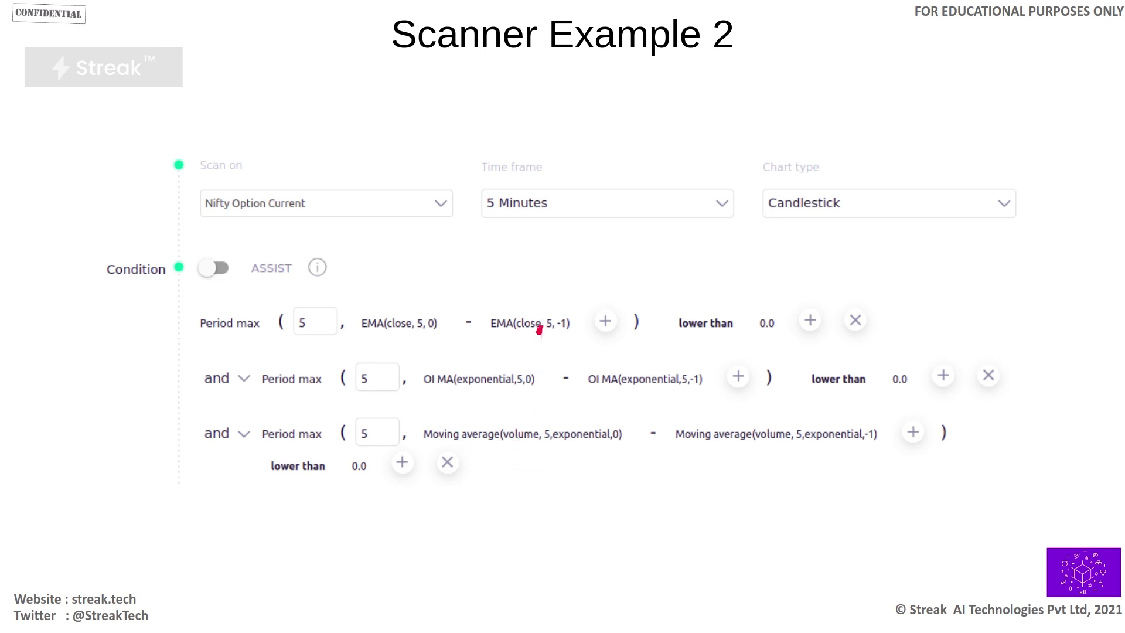
key(Right)
key(Right)
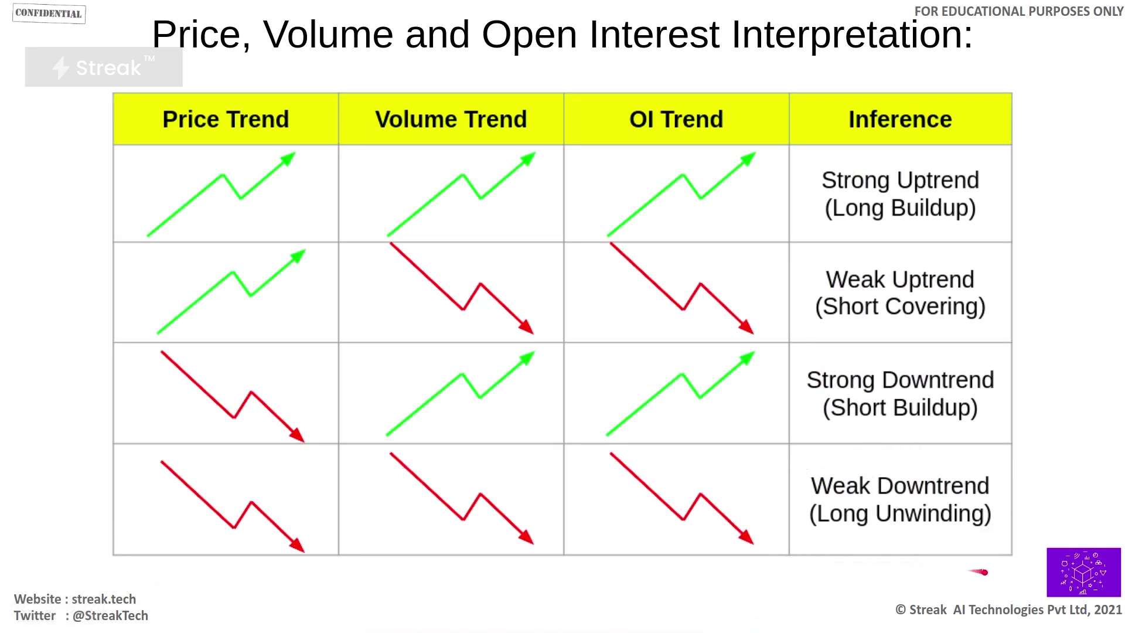
key(Left)
key(Left)
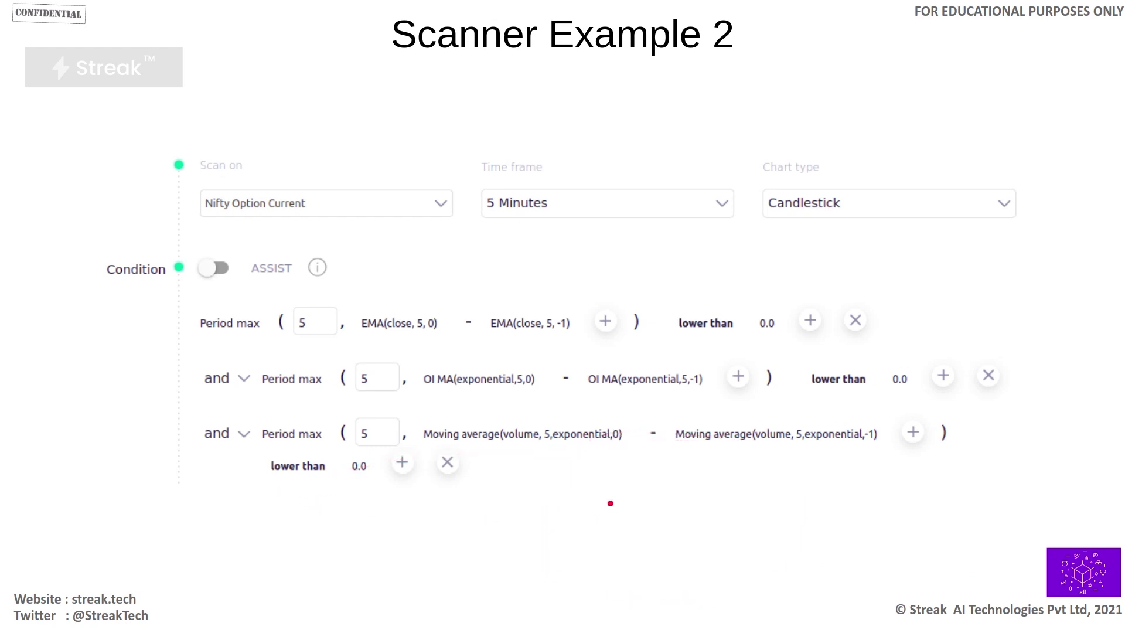
Switch back to Streak and create a new scanner that scans on Nifty Weekly with a 5 Minutes time frame.
key(alt+Tab)
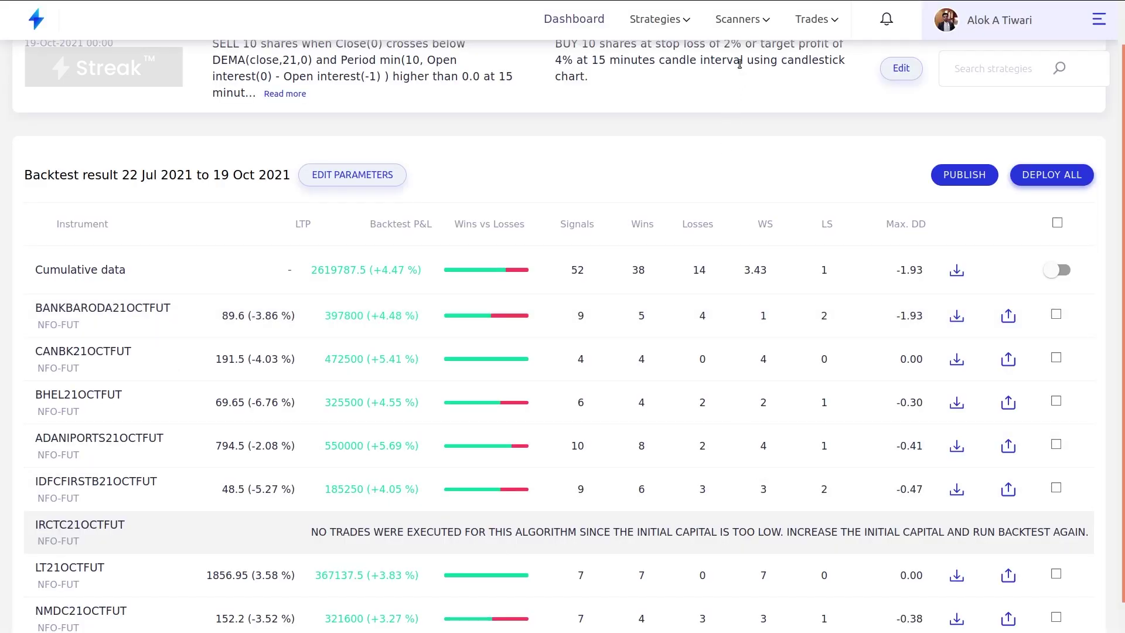
mouse_move(741, 29)
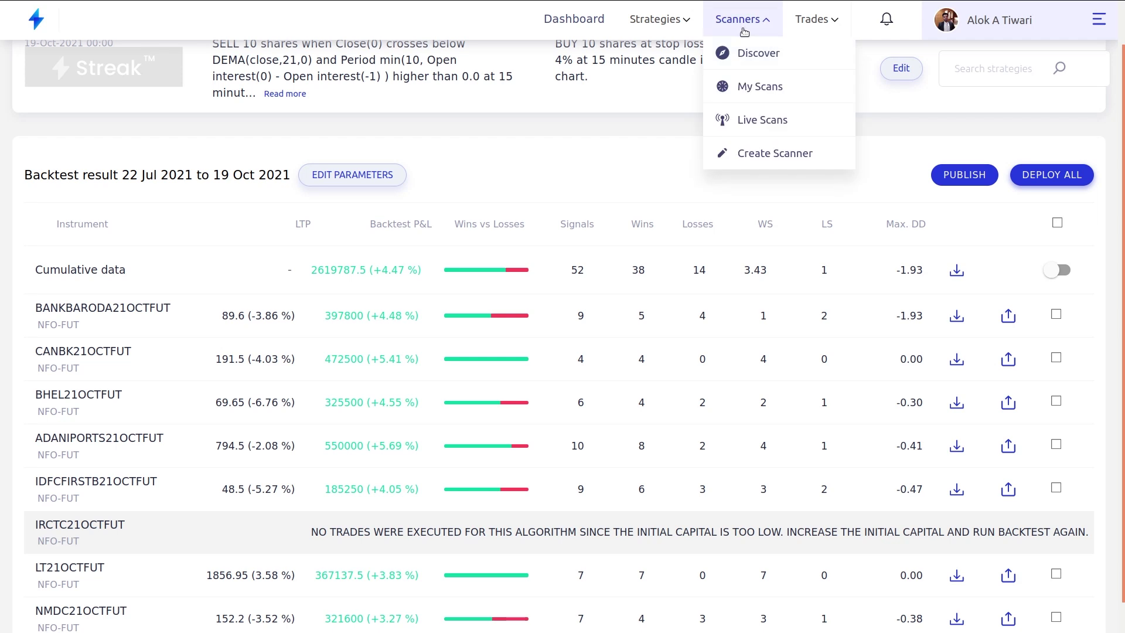
click(765, 153)
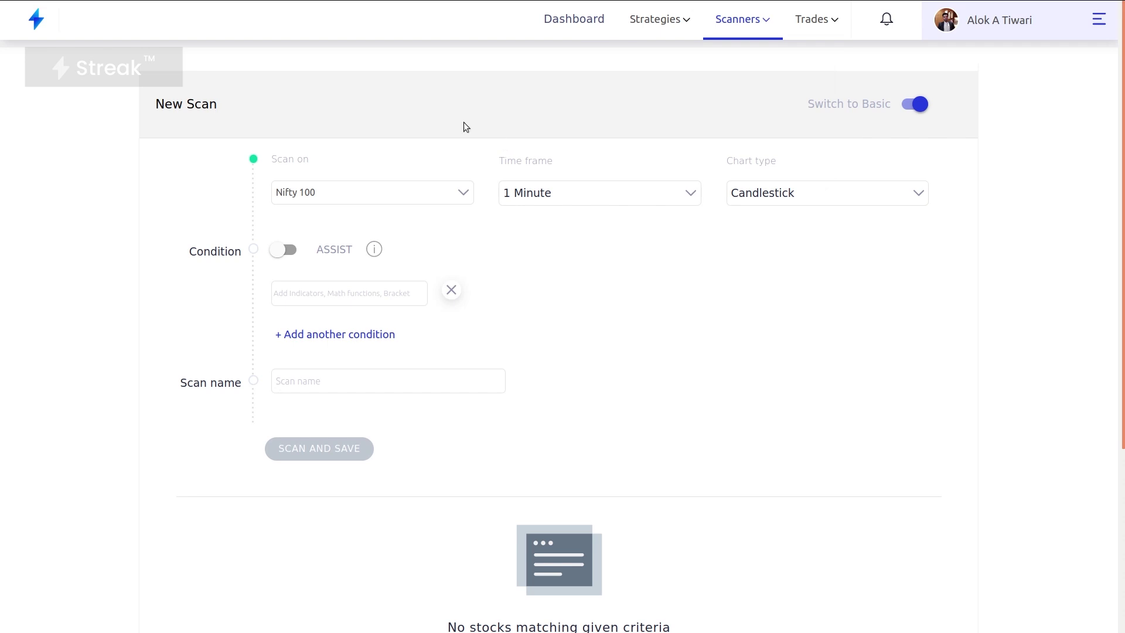
click(456, 197)
scroll(422, 288, down, 10)
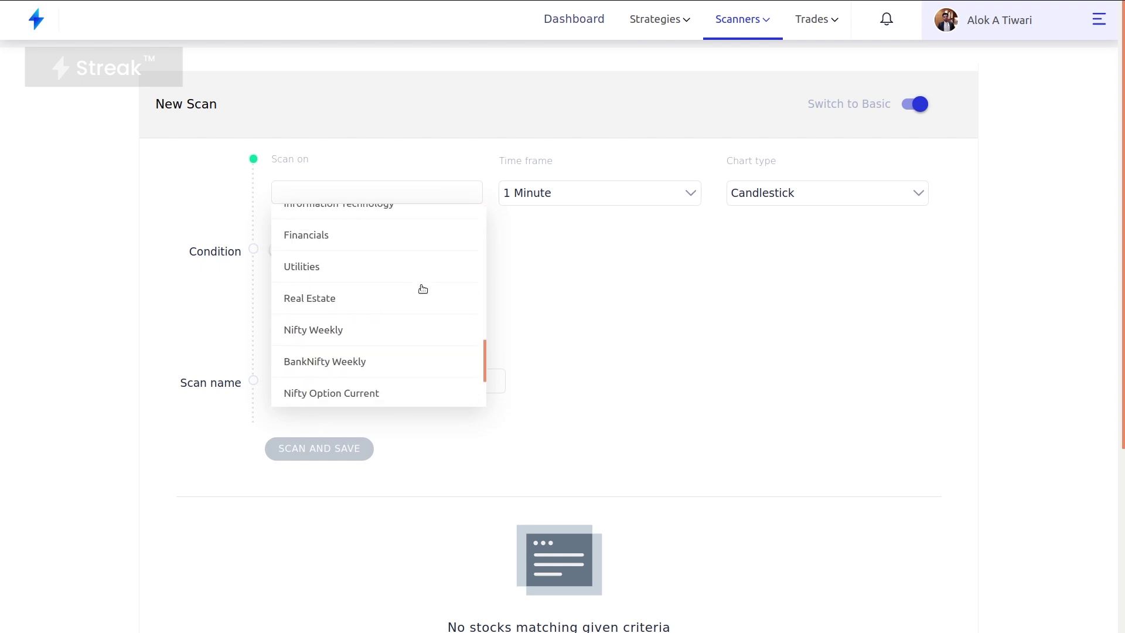
scroll(422, 288, down, 3)
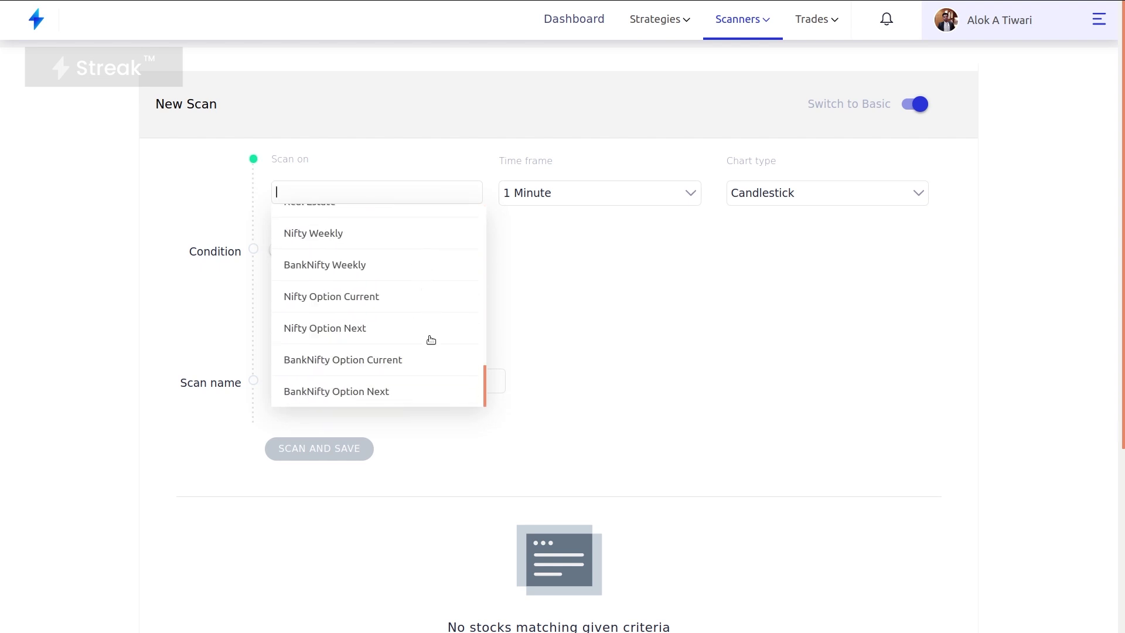
click(345, 234)
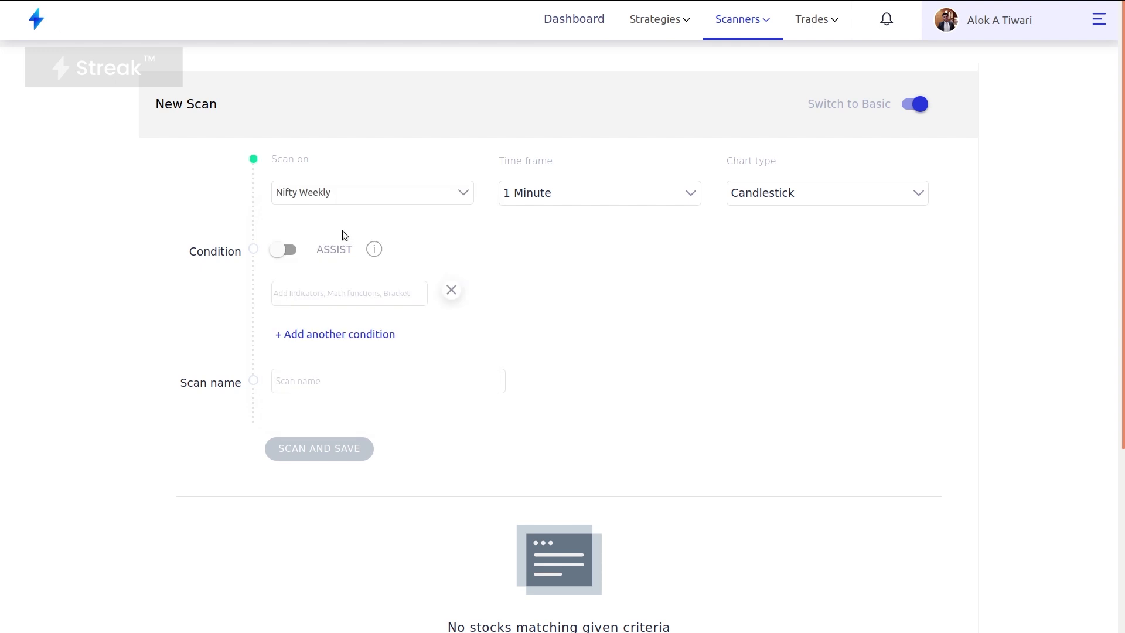
click(631, 193)
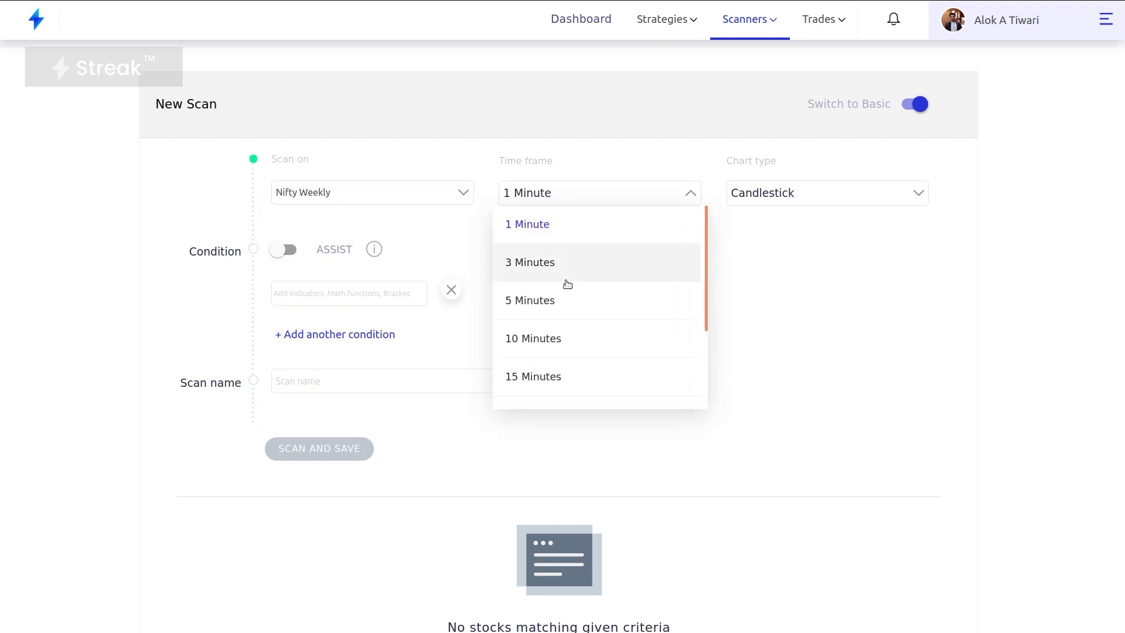
click(563, 301)
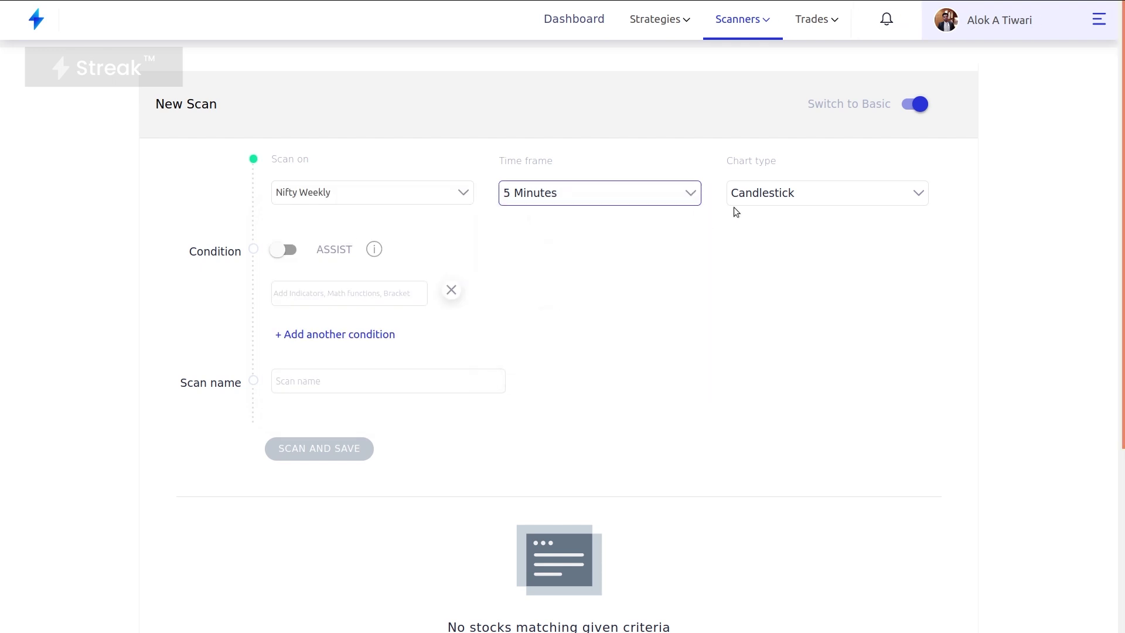
Start the first scan condition with the Period max function over 5 periods and open its second argument for entry.
click(362, 285)
text(perio)
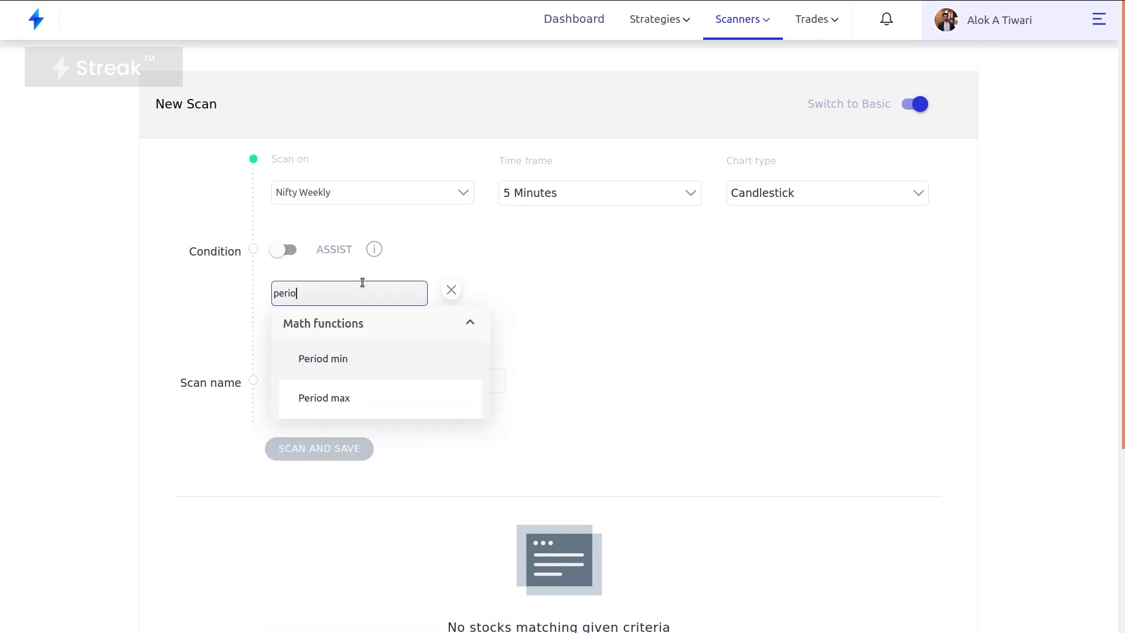
click(391, 387)
click(375, 294)
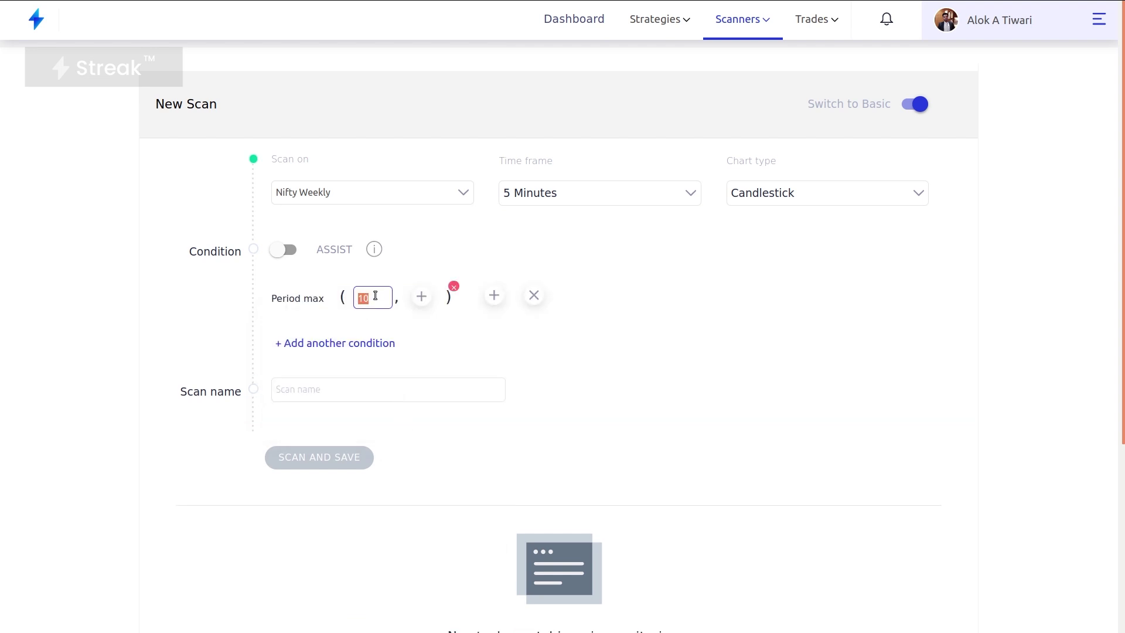
text(5)
click(423, 295)
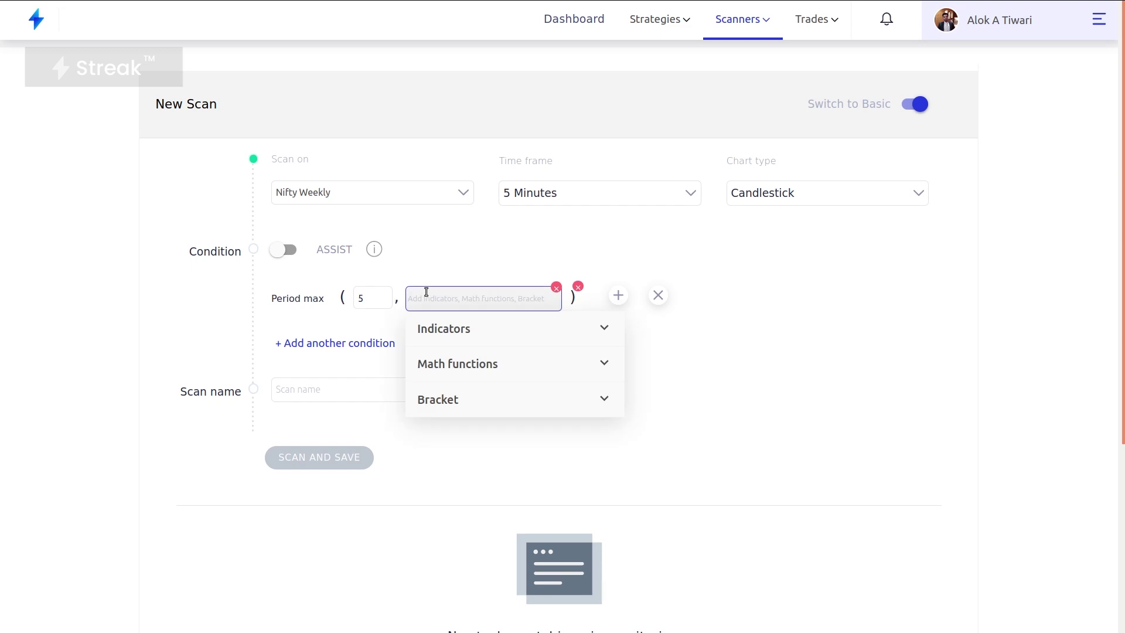
text(perio)
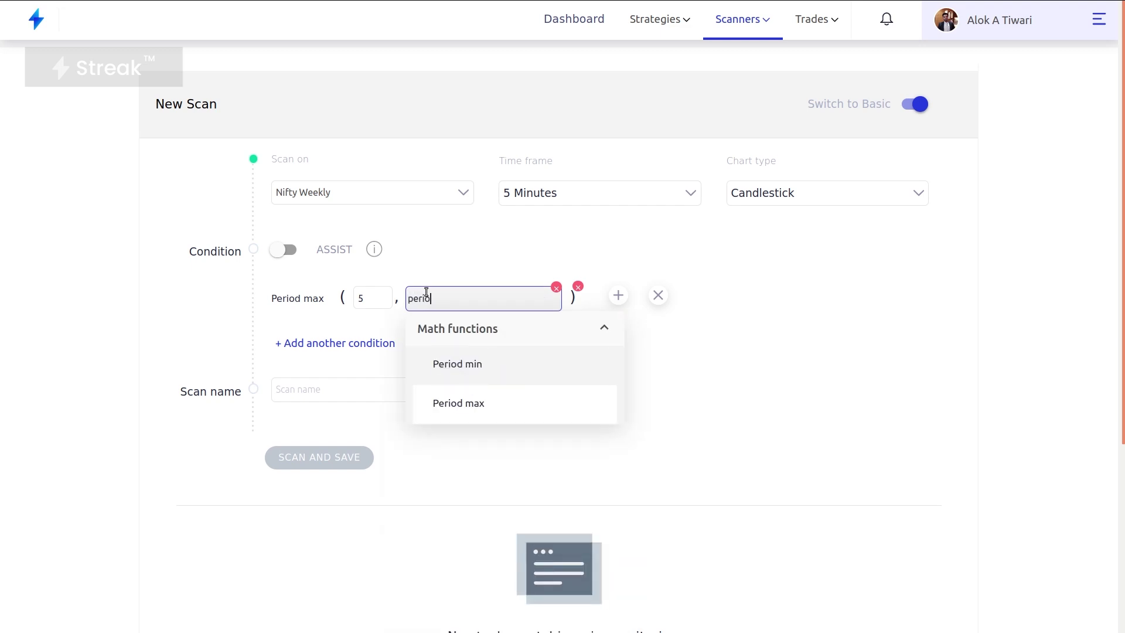
key(BackSpace)
key(BackSpace)
key(BackSpace)
key(BackSpace)
key(BackSpace)
Add an EMA of close with period 5 and offset 0 as the Period max argument.
text(em)
click(515, 455)
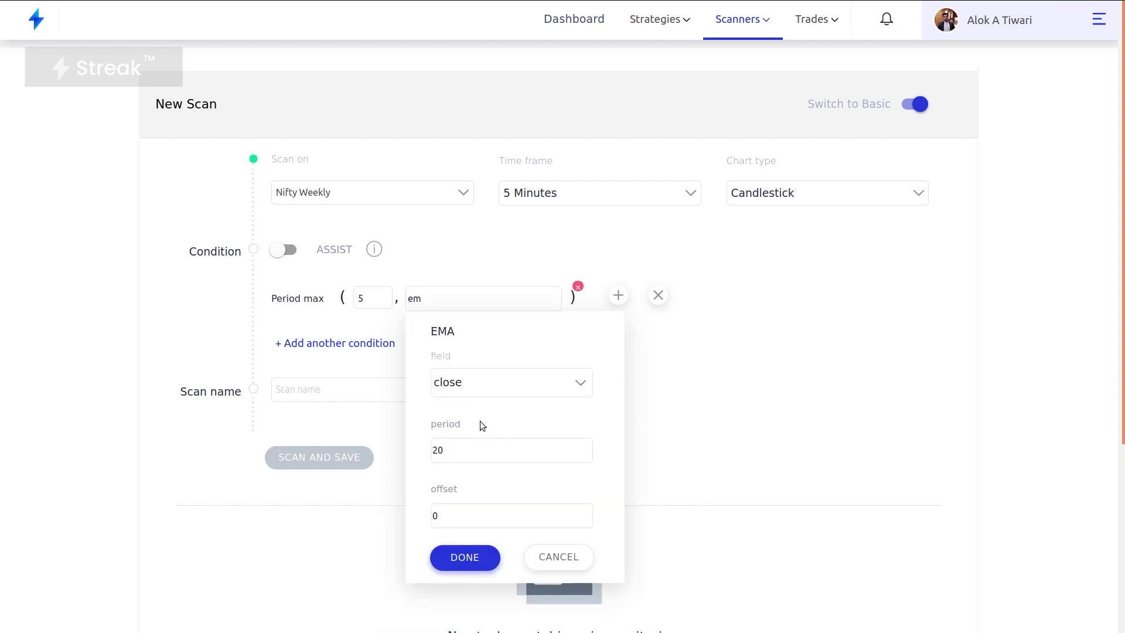
double_click(523, 457)
text(5)
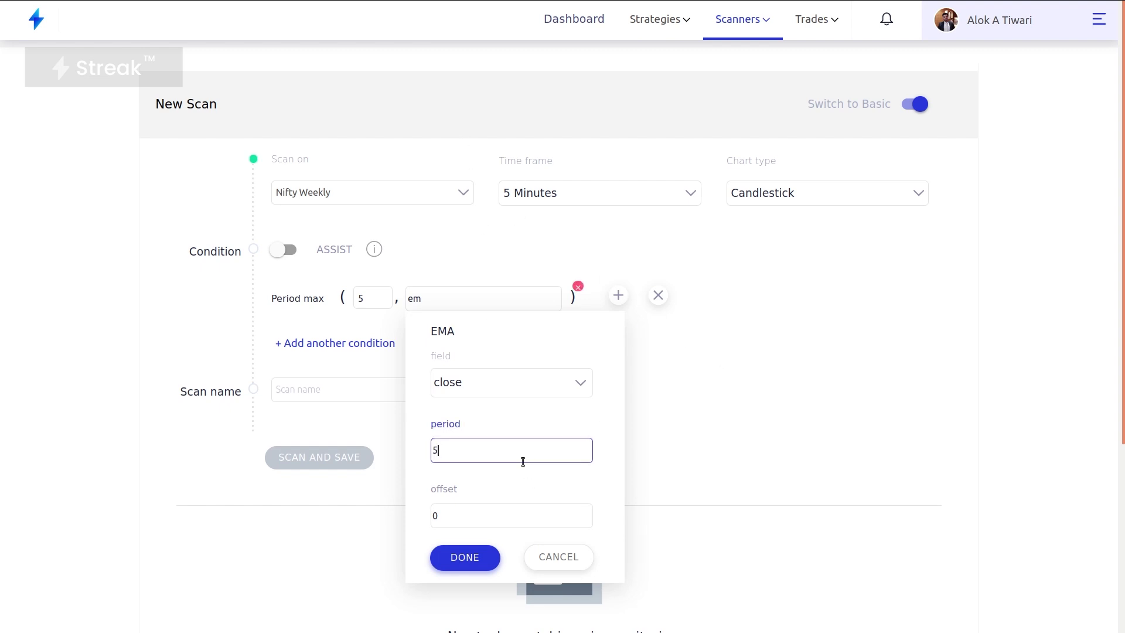
click(466, 558)
Subtract an EMA of close with period 5 and offset -1 inside the Period max function.
click(517, 304)
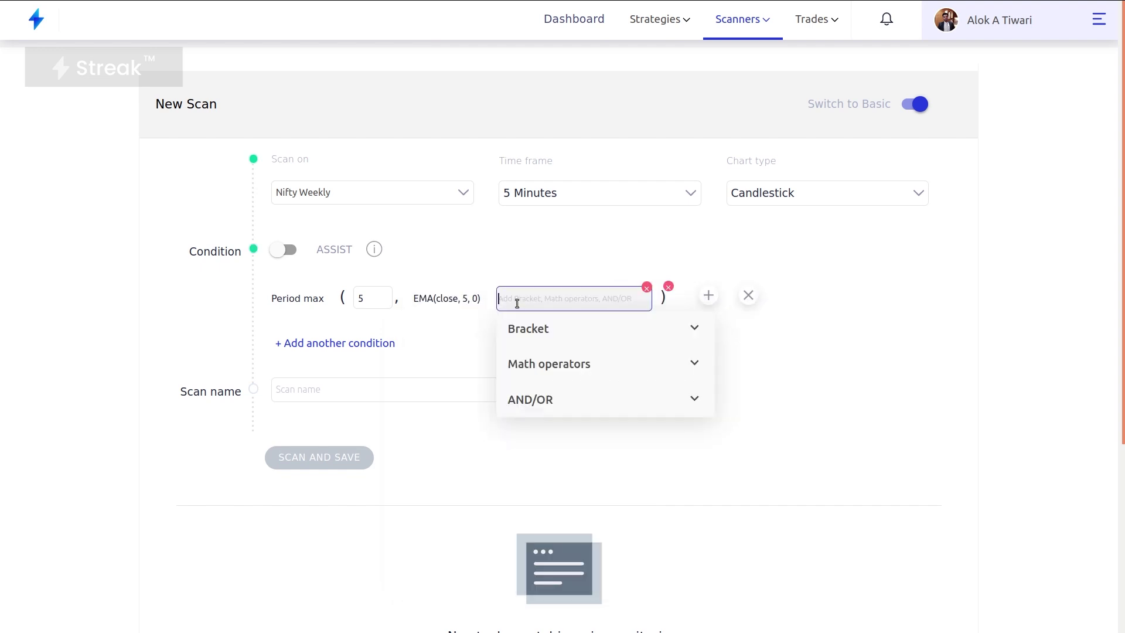
text(-)
click(524, 350)
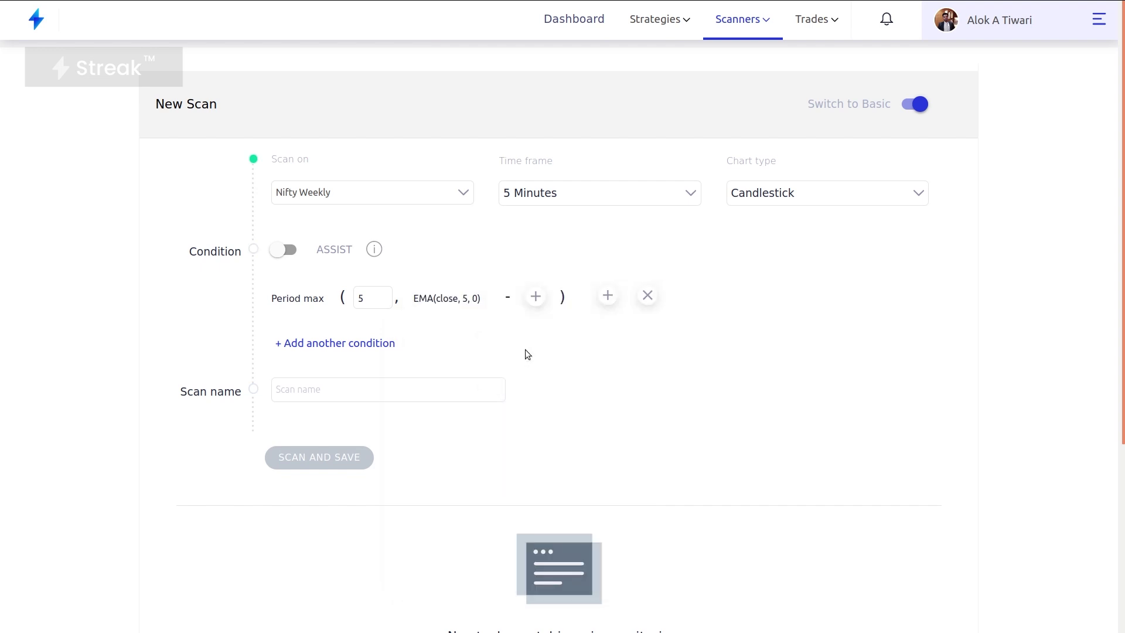
click(536, 296)
text(ema)
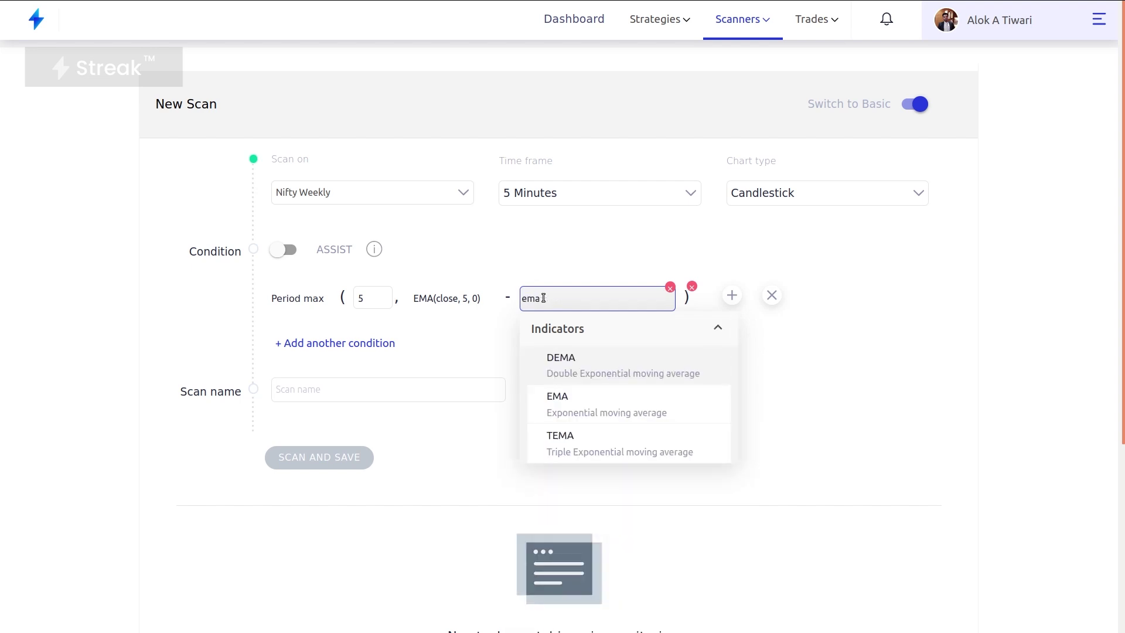
click(572, 404)
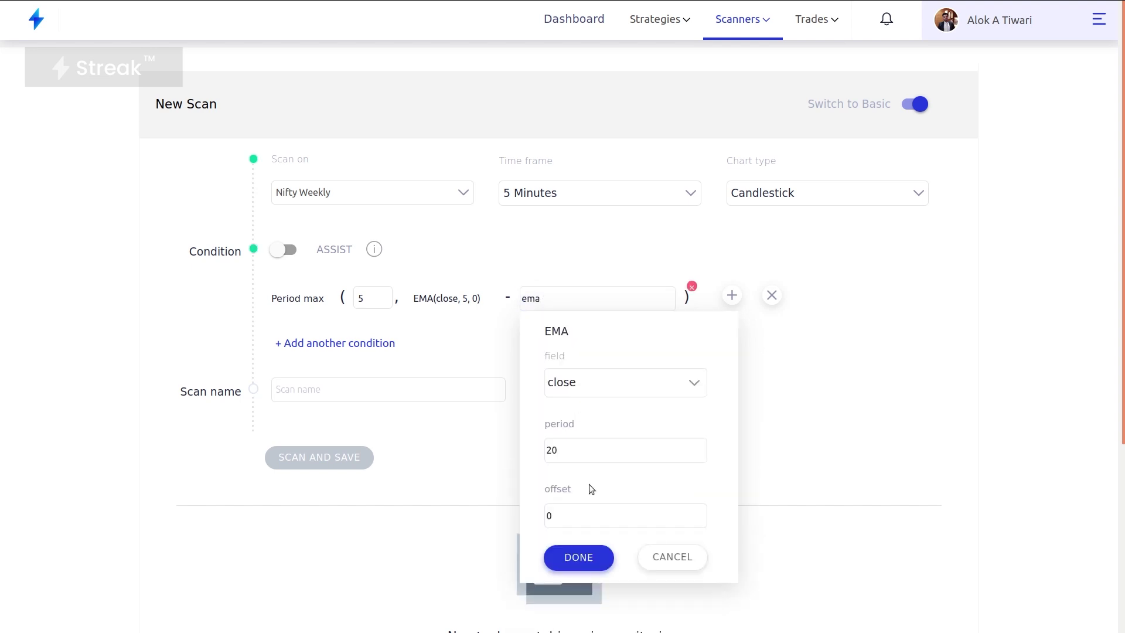
double_click(585, 449)
text(5)
click(593, 524)
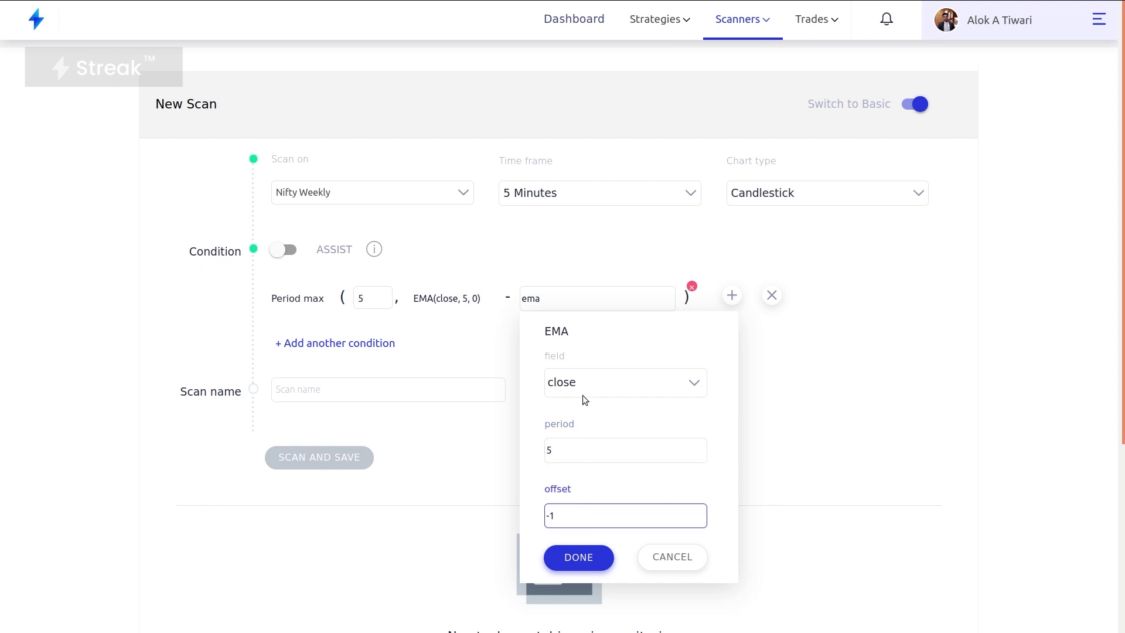
click(579, 557)
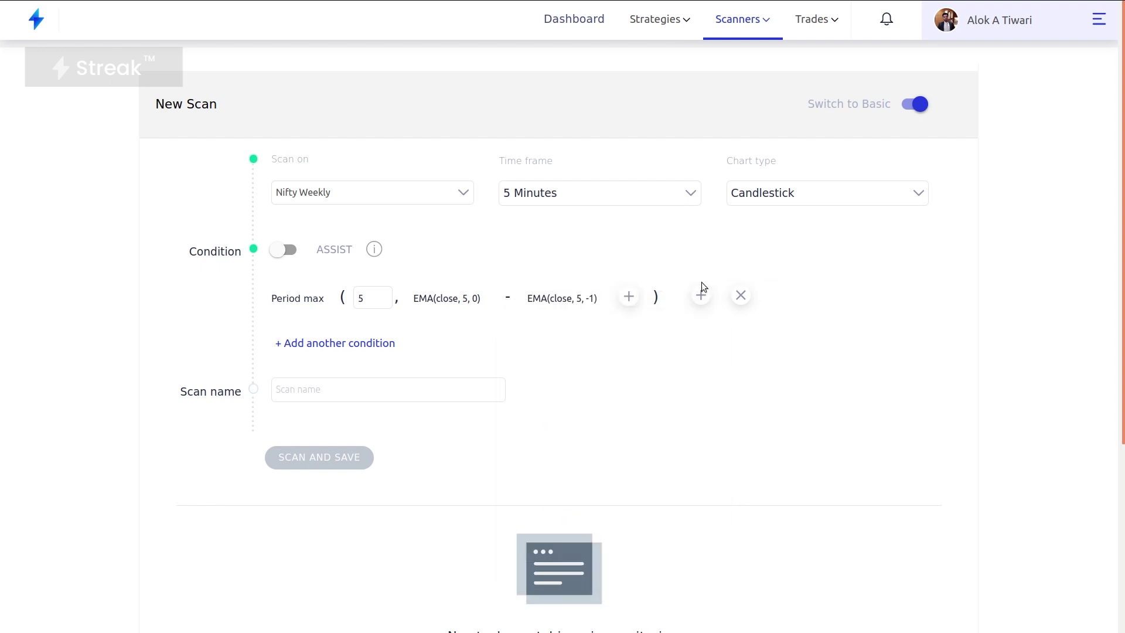
Complete the first condition by comparing the Period max expression as lower than the number 0.
click(700, 298)
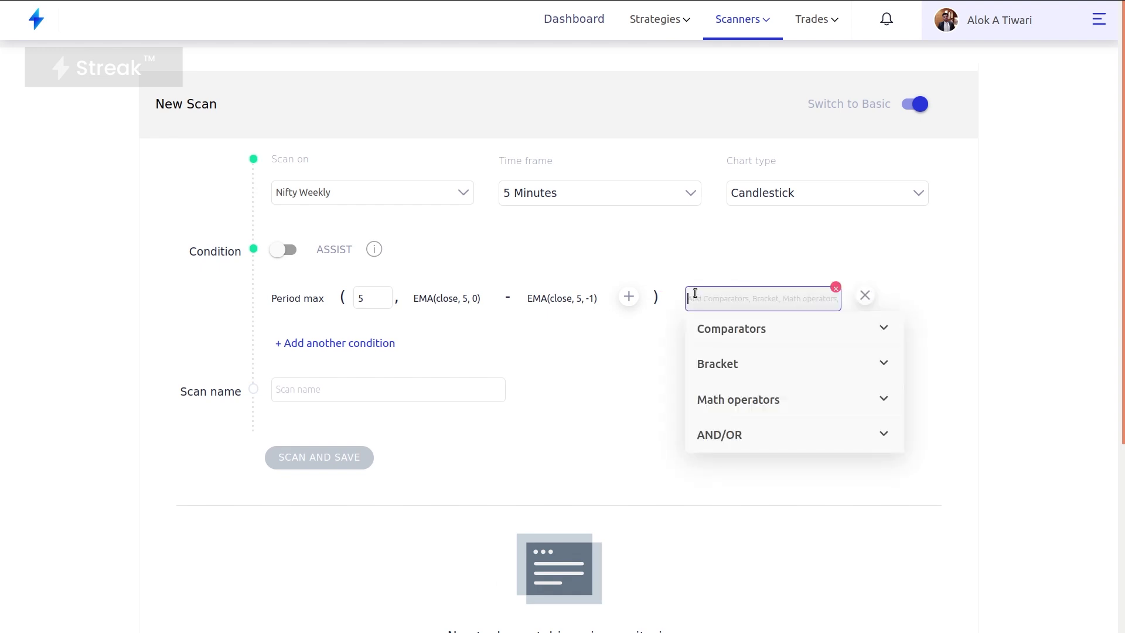
text(lo)
click(730, 433)
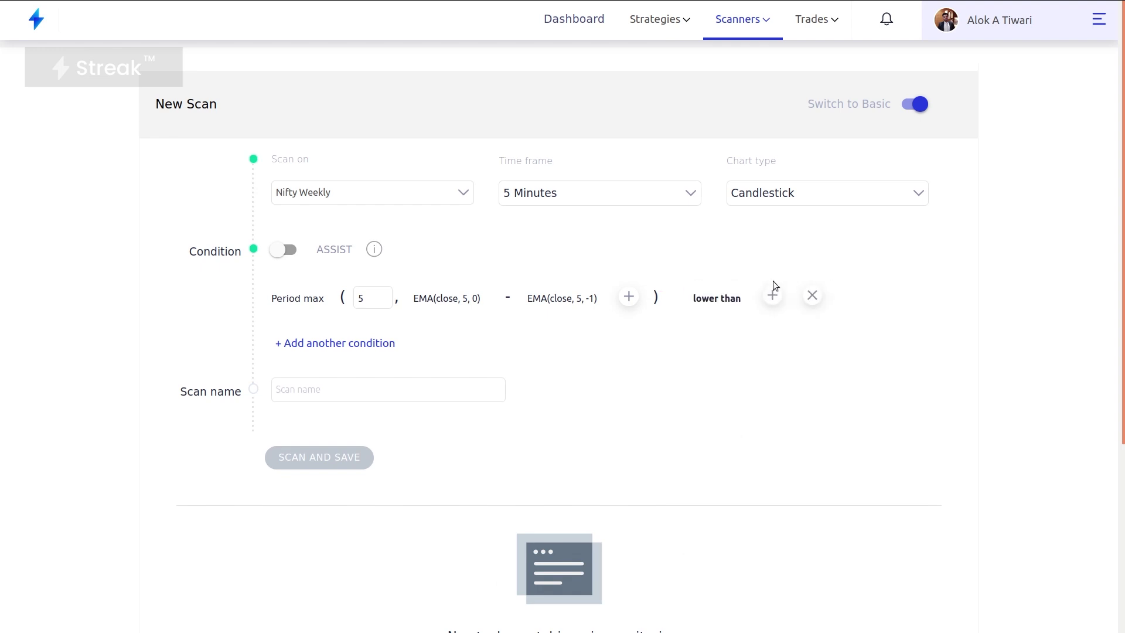
click(772, 295)
text(num)
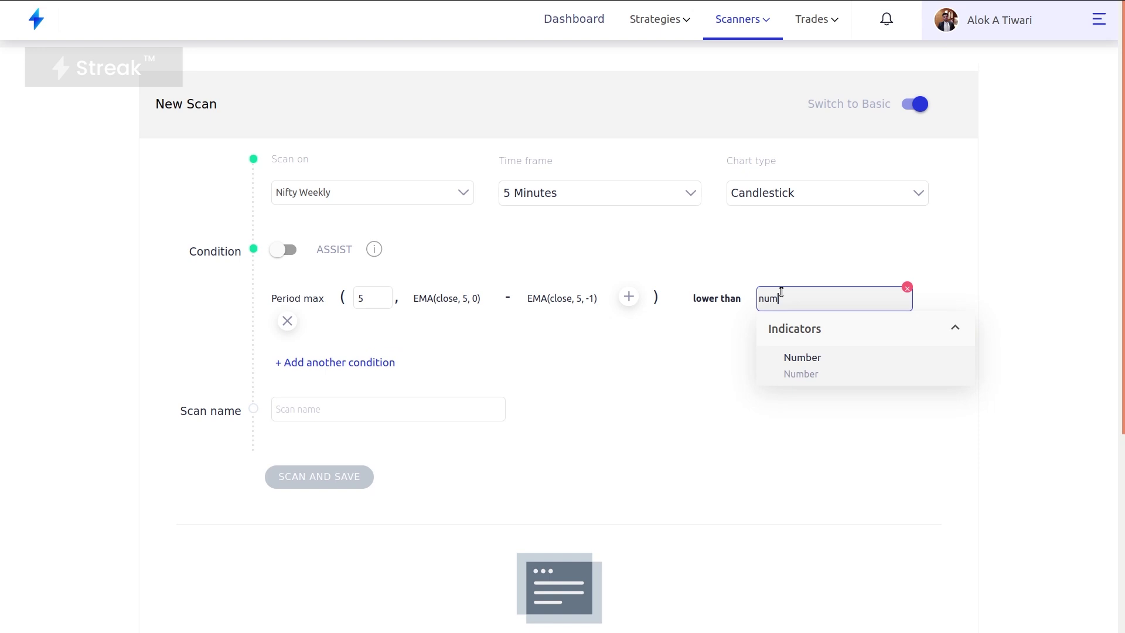
click(842, 357)
click(816, 450)
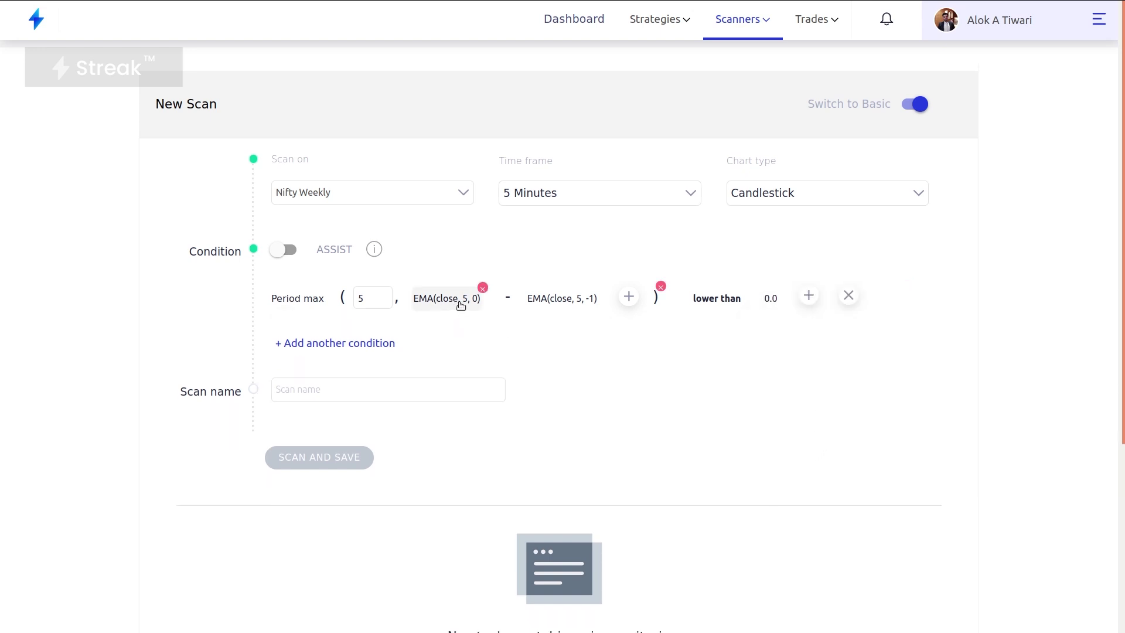
Add a second condition joined with "and", starting with the Period max function over 5 periods.
click(345, 341)
click(344, 335)
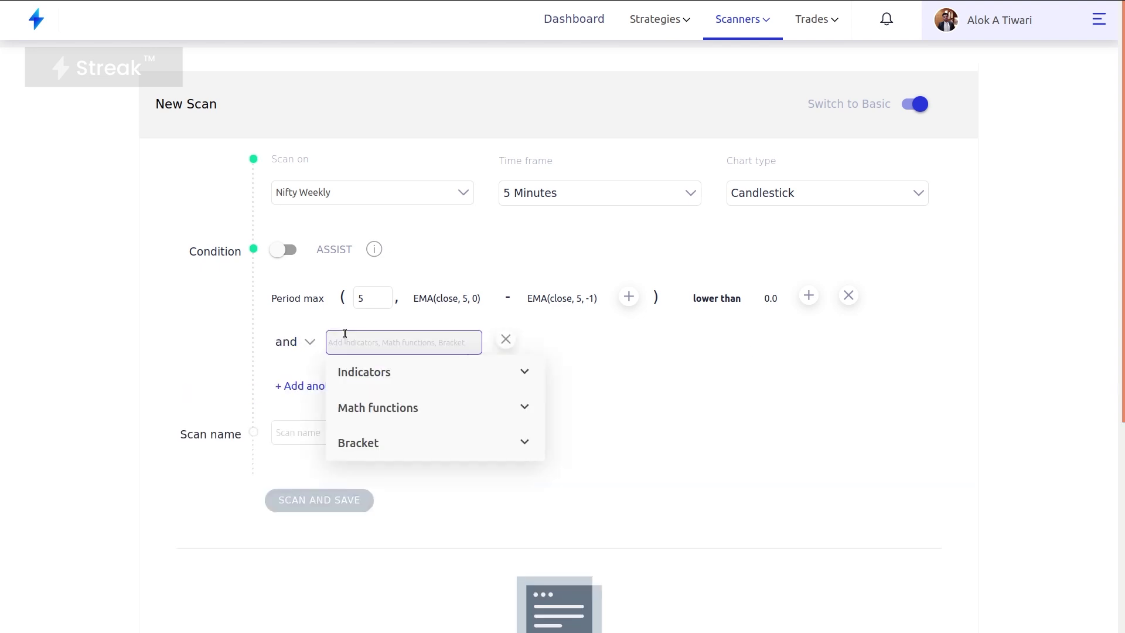
text(op)
key(BackSpace)
key(BackSpace)
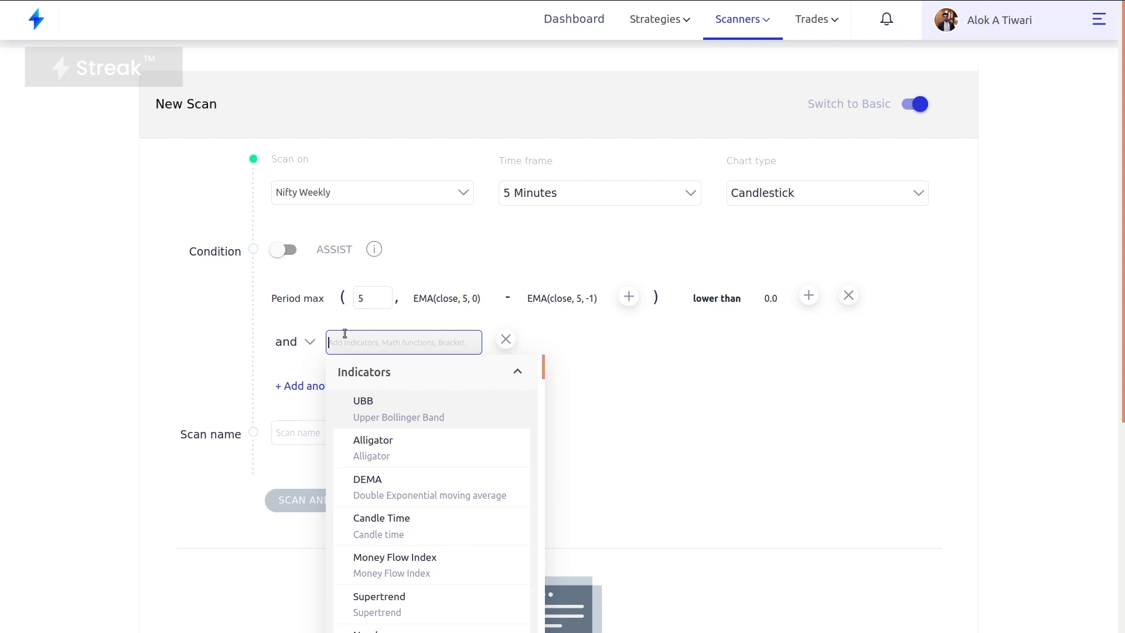
text(perio)
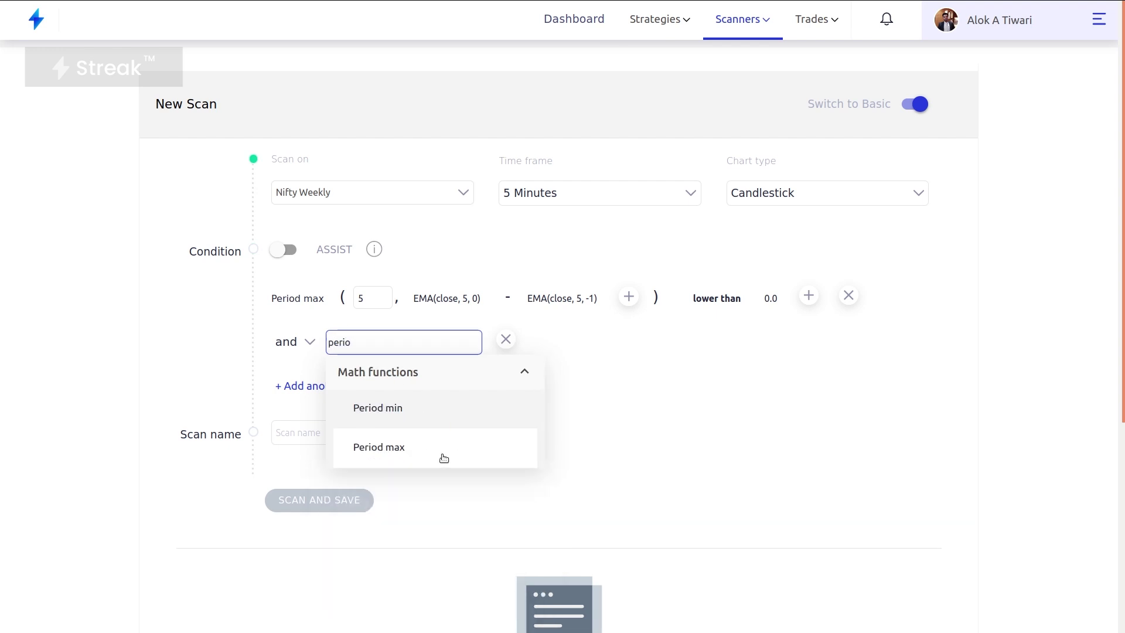
click(439, 456)
double_click(435, 343)
text(5)
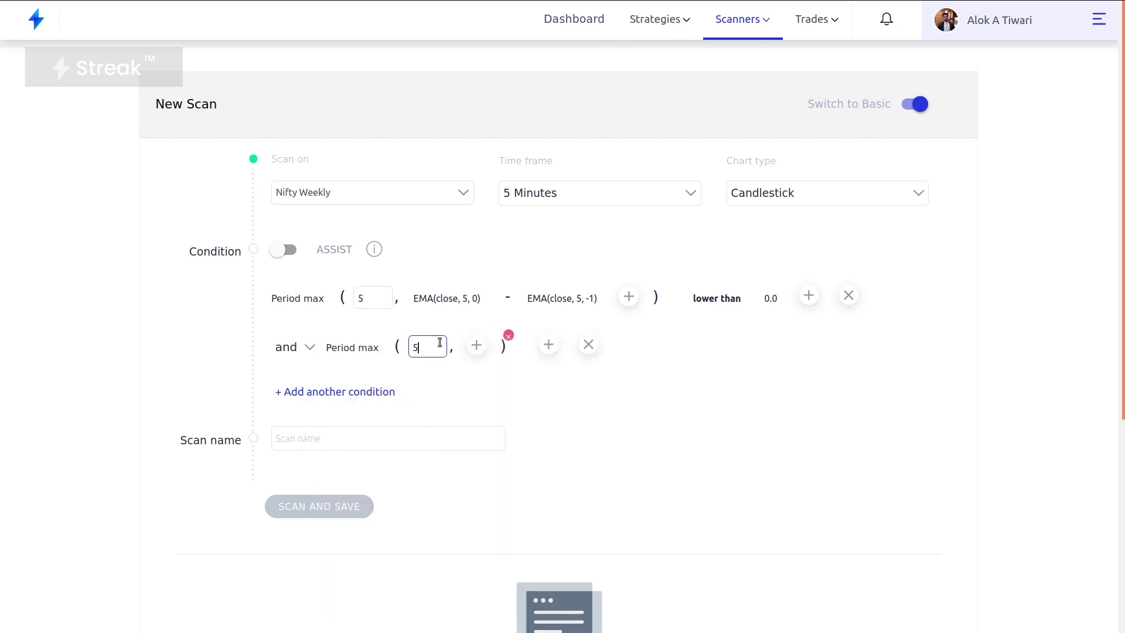
text(,)
Add an exponential Open Interest Moving Average with period 5 and offset 0 inside the second Period max.
click(470, 347)
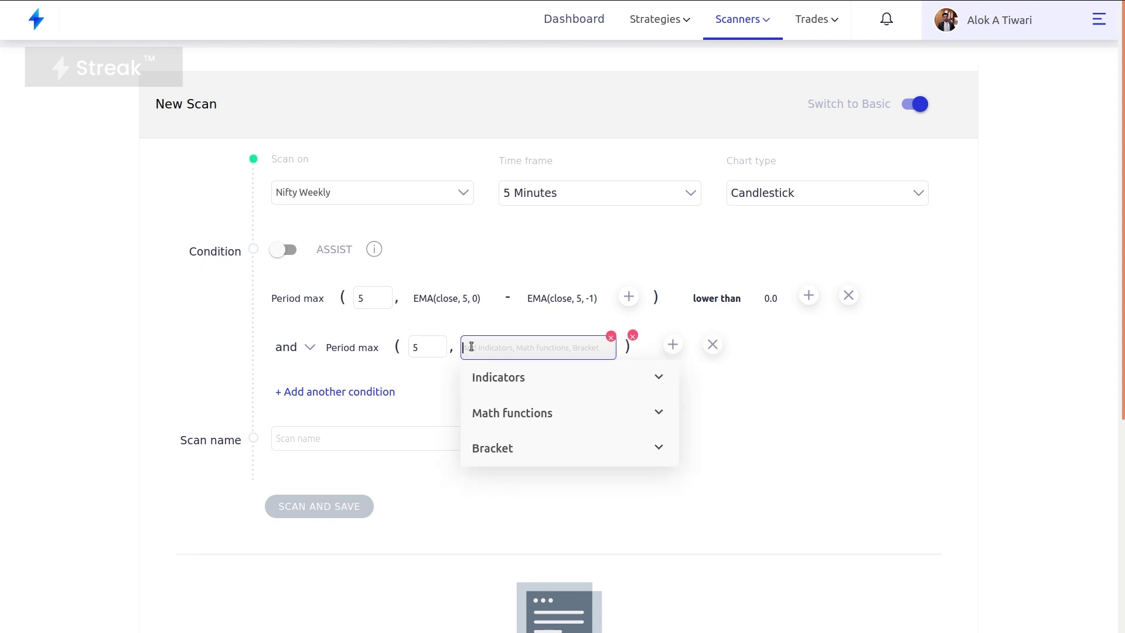
text(open)
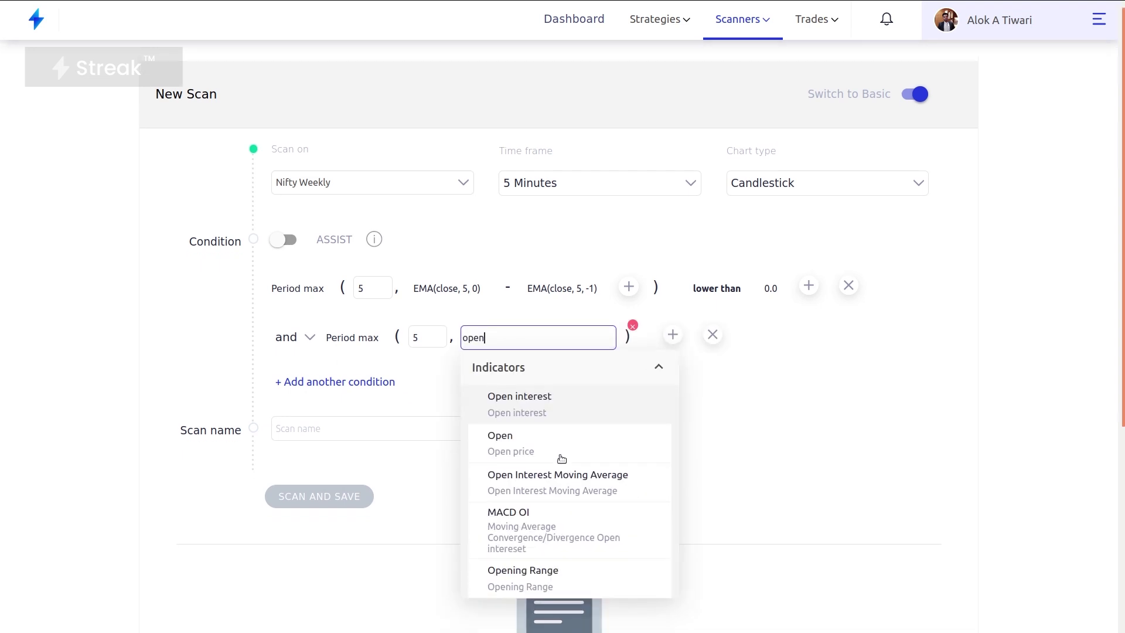
scroll(571, 433, down, 2)
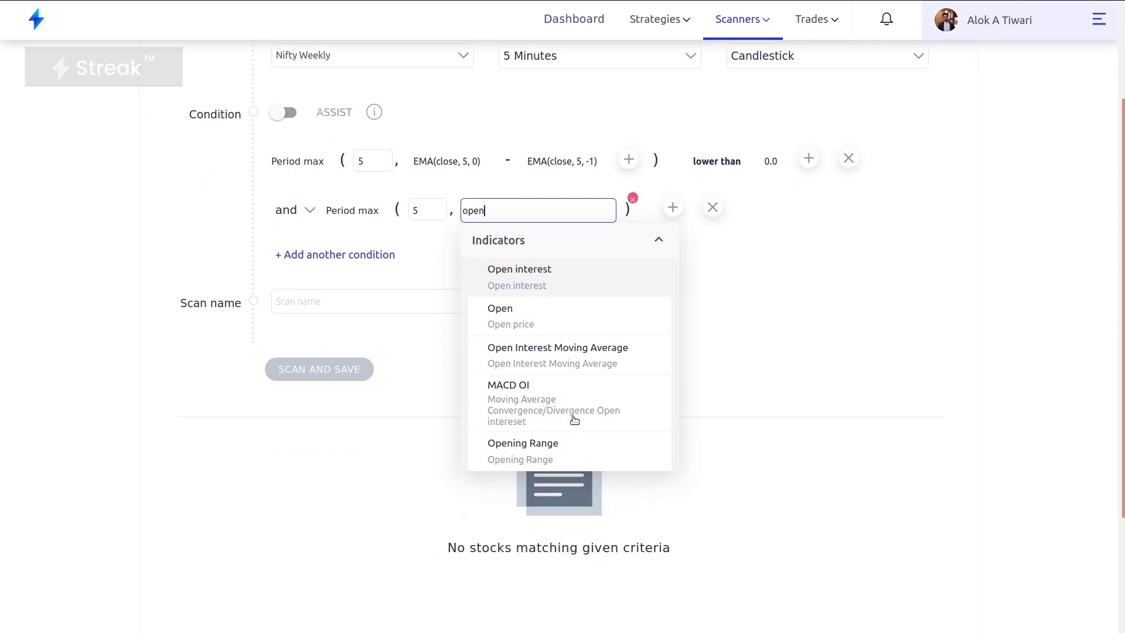
click(574, 349)
click(539, 383)
text(5)
click(552, 317)
click(545, 389)
click(538, 450)
click(529, 484)
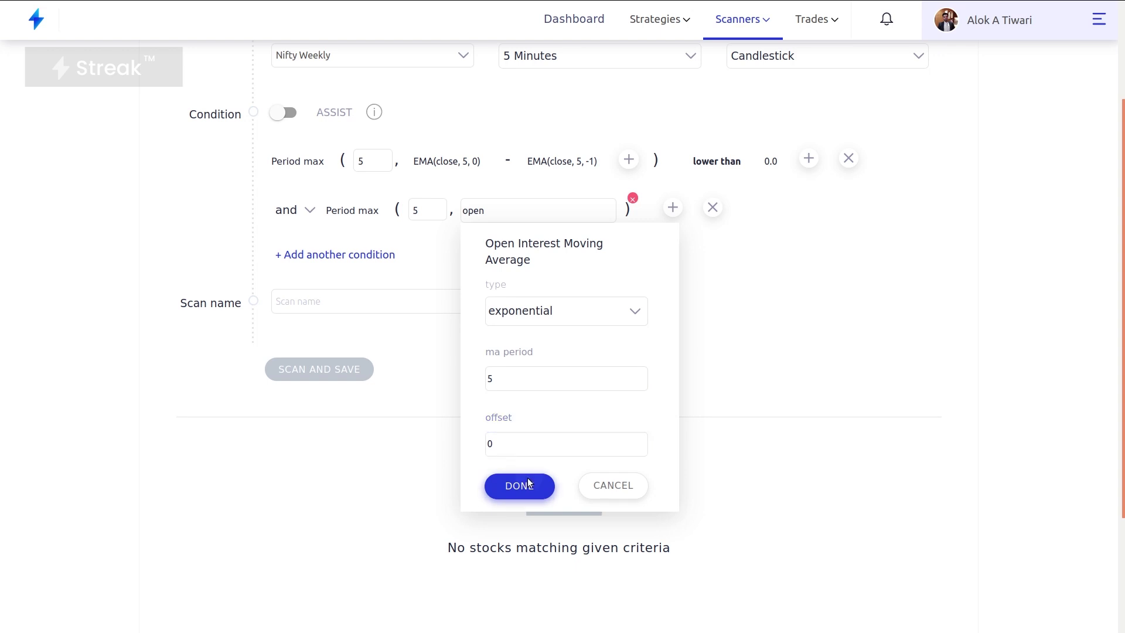
Insert a minus operator after the open interest moving average in the second condition.
click(599, 208)
text(-)
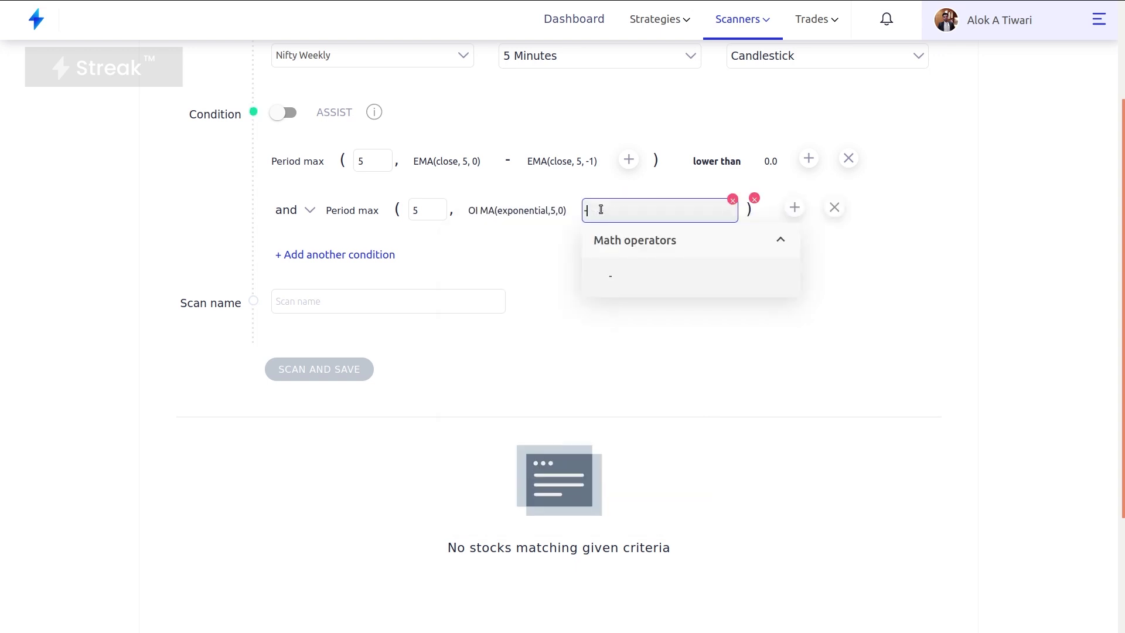
click(621, 276)
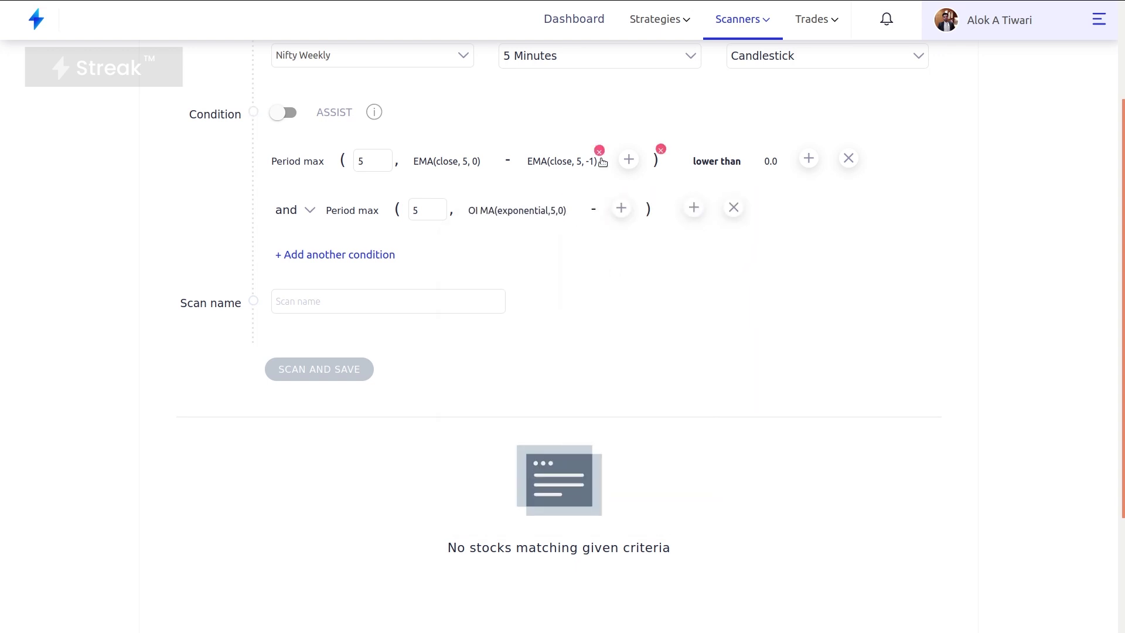
Add an exponential Open Interest Moving Average with ma period 5 and offset -1 as the value being subtracted.
click(621, 208)
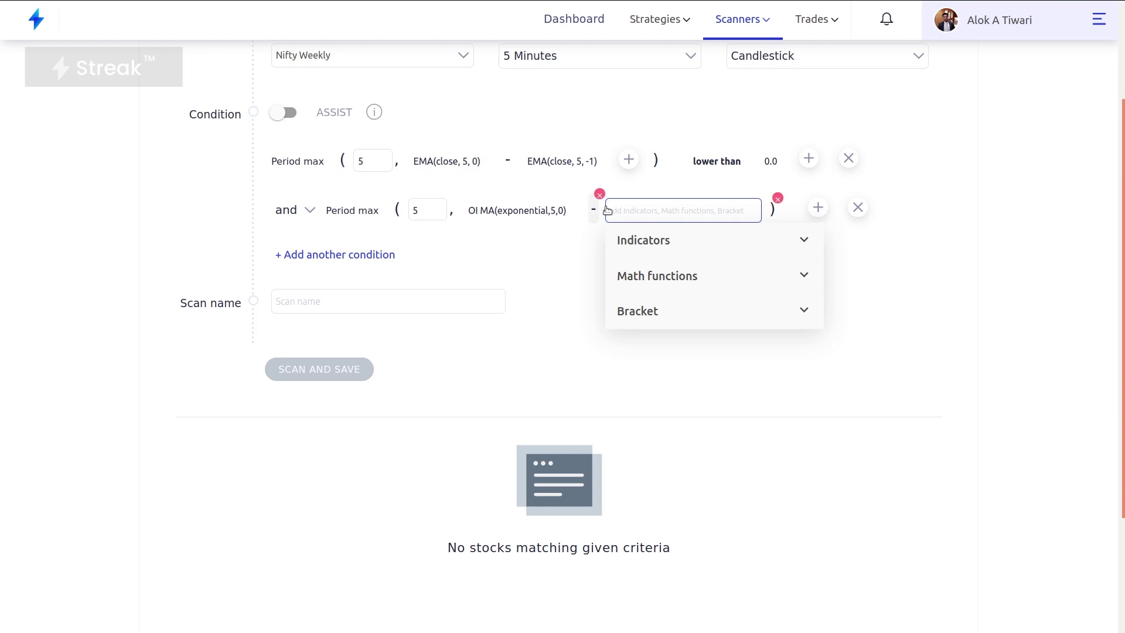
text(open)
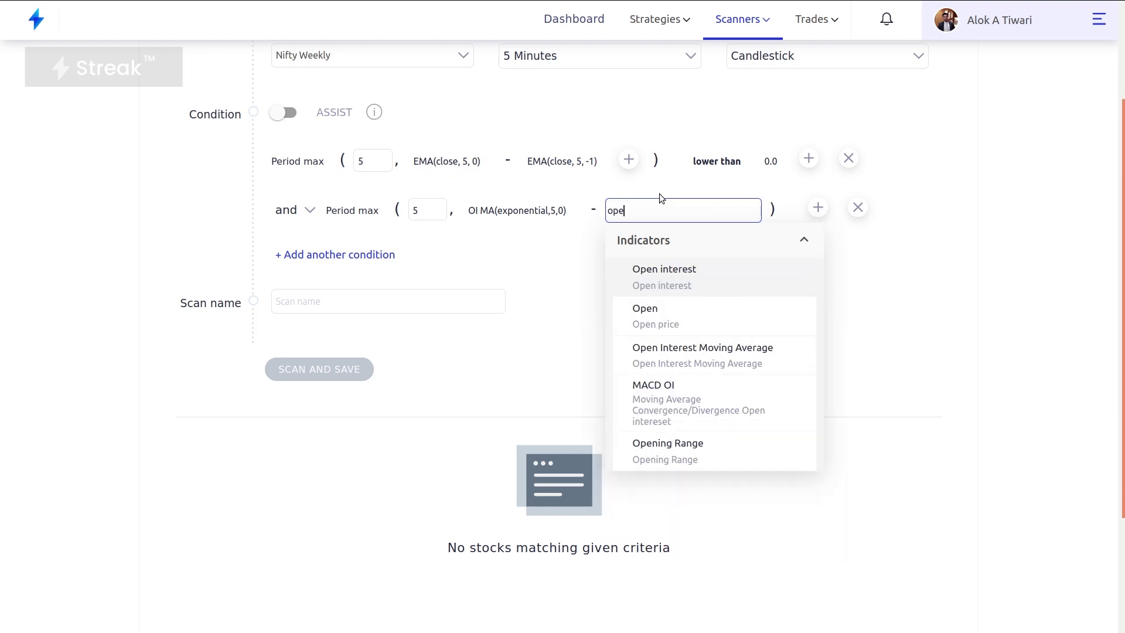
scroll(705, 402, down, 2)
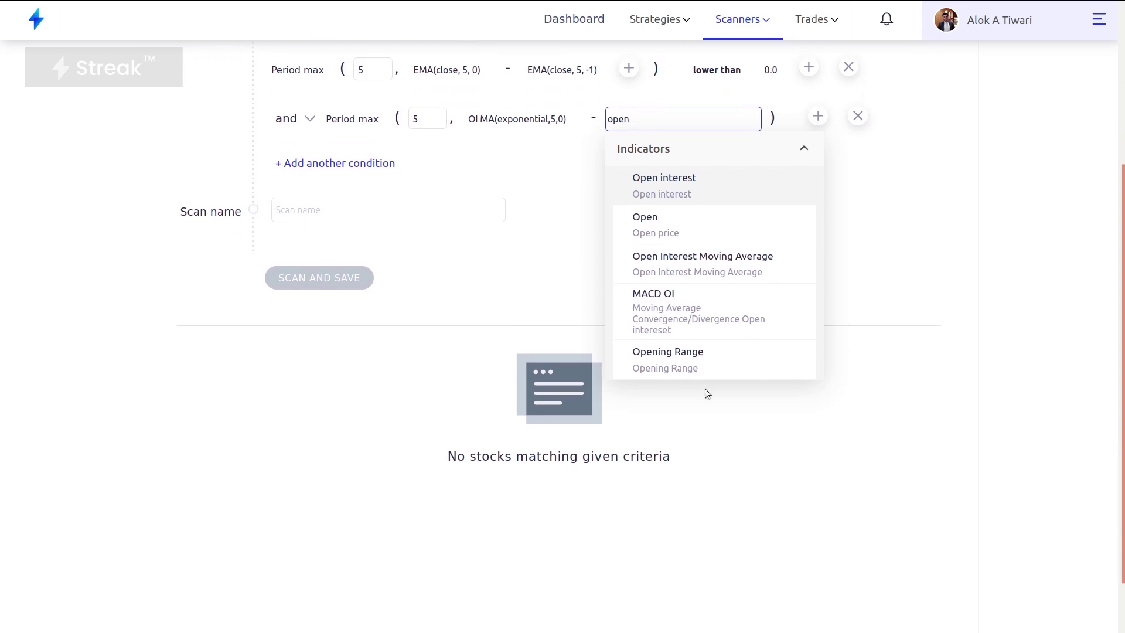
scroll(705, 394, up, 3)
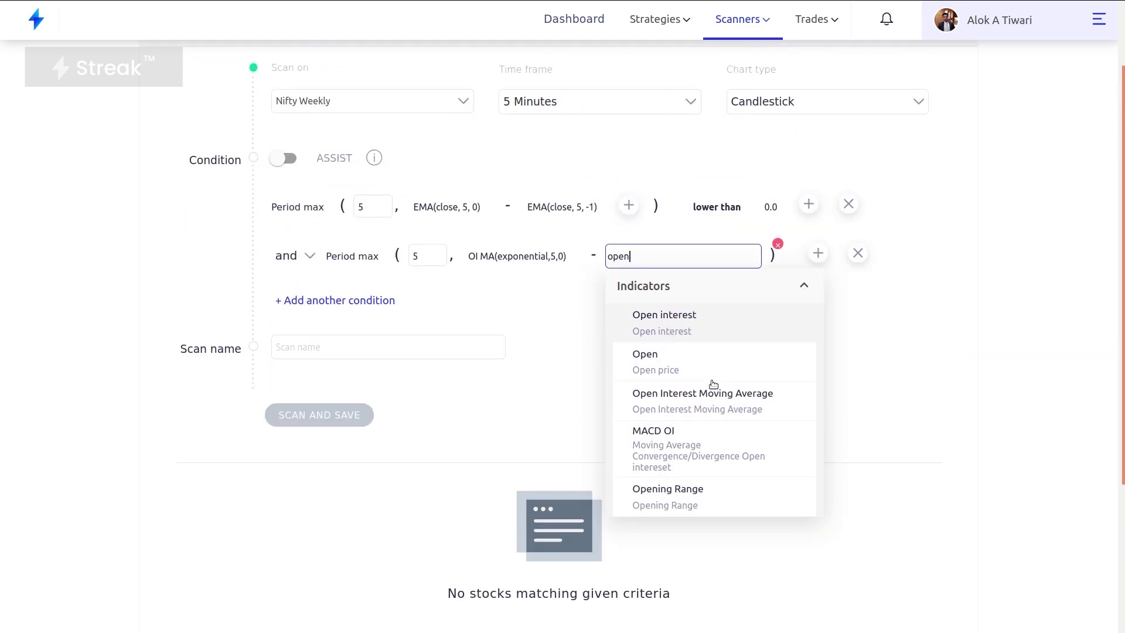
click(726, 417)
click(701, 484)
key(BackSpace)
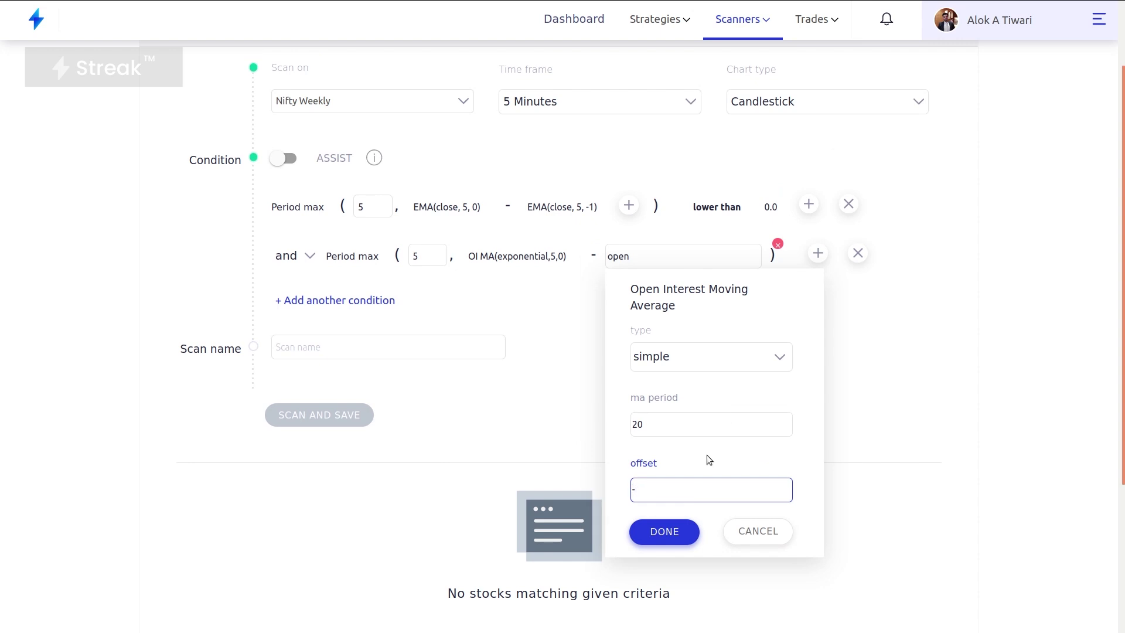
text(-1)
double_click(687, 421)
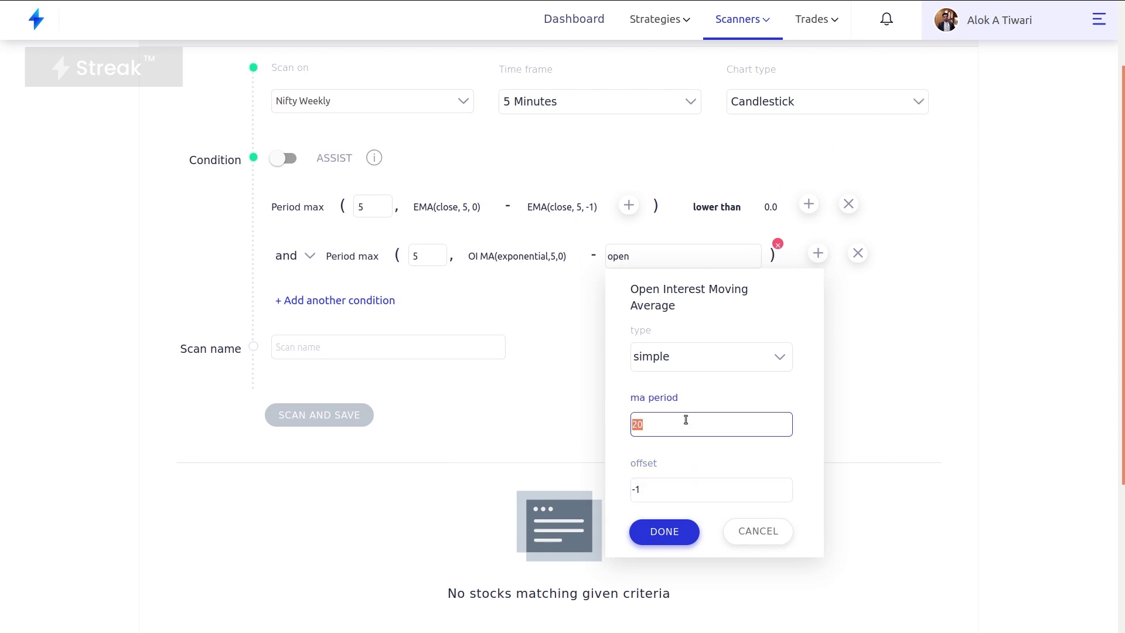
text(5)
click(679, 358)
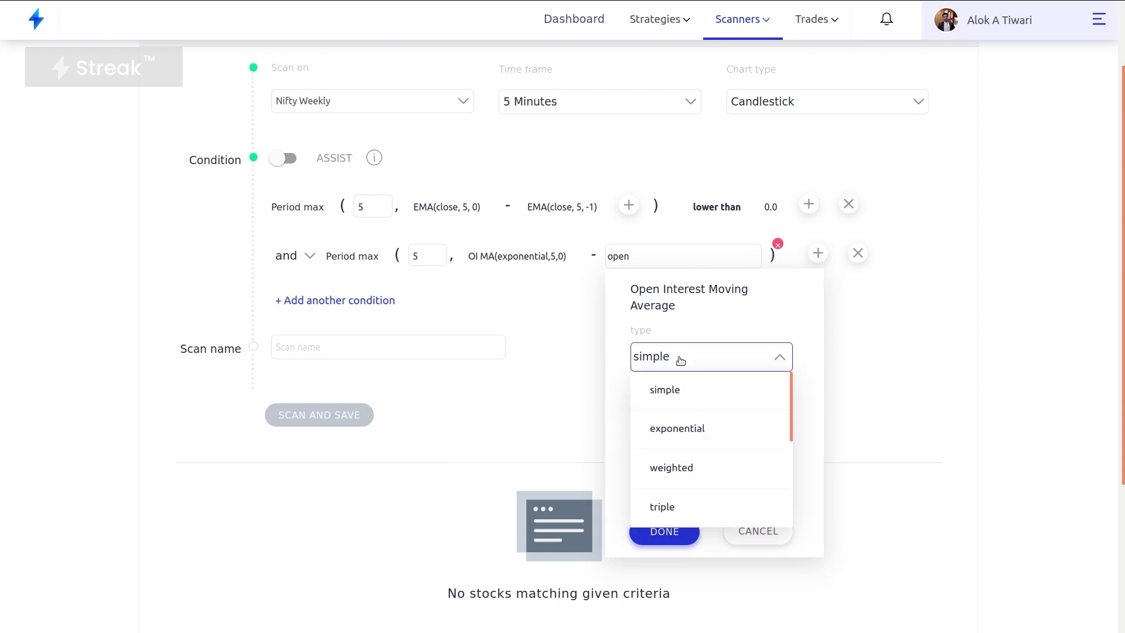
click(678, 429)
click(665, 532)
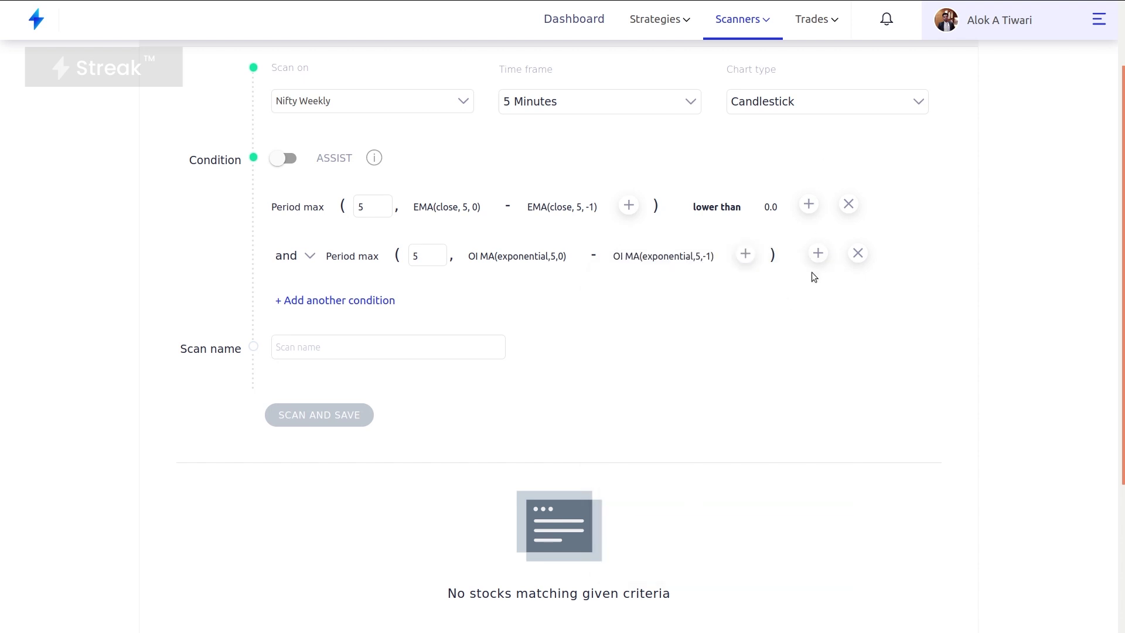
Complete the second condition by requiring the open interest Period max to be lower than the number 0.0.
click(818, 254)
click(587, 275)
click(473, 288)
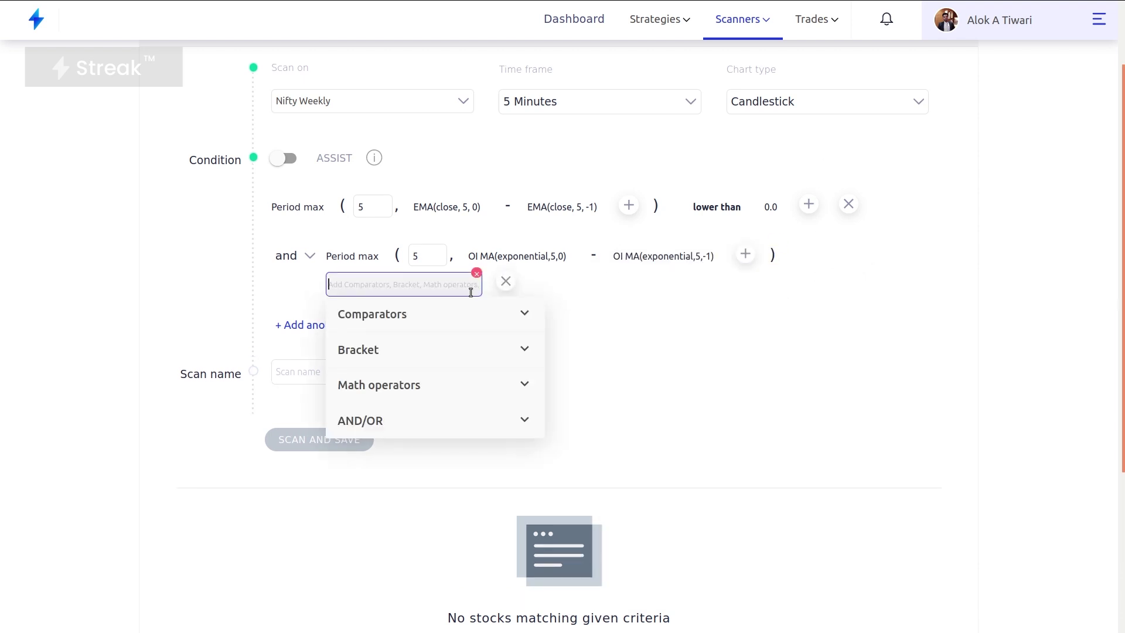
text(lo)
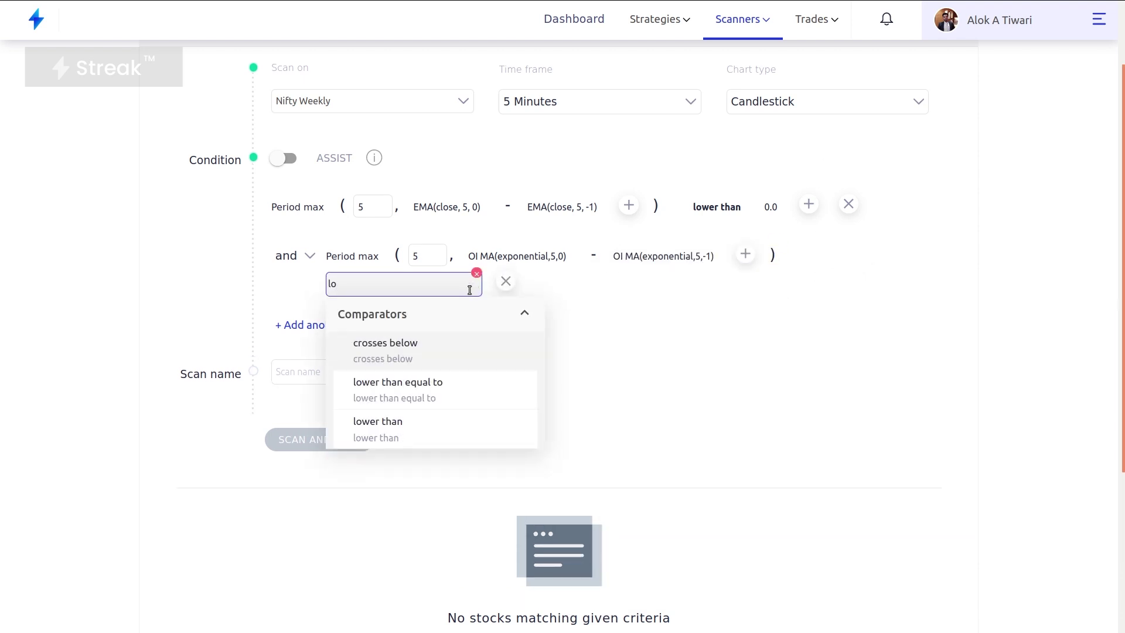
click(417, 436)
click(892, 252)
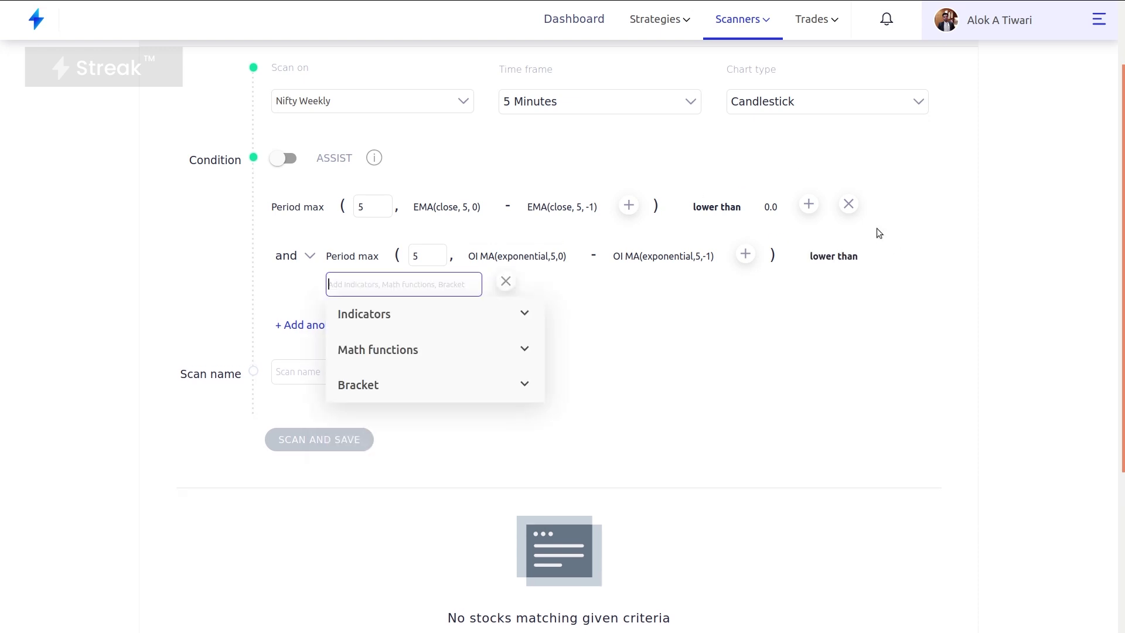
text(num)
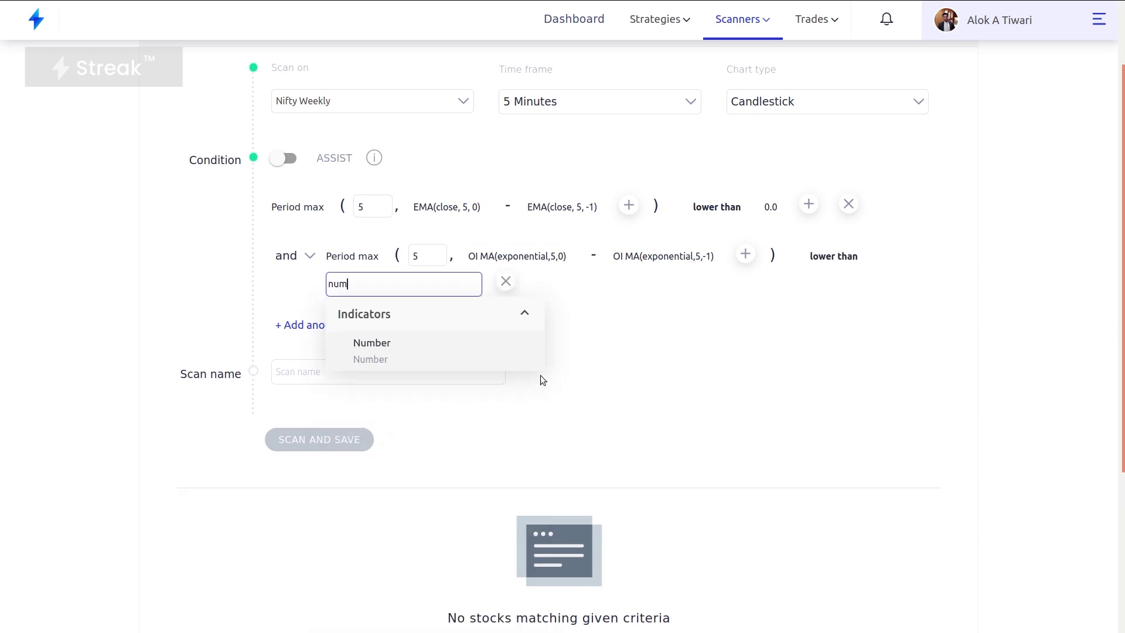
click(463, 369)
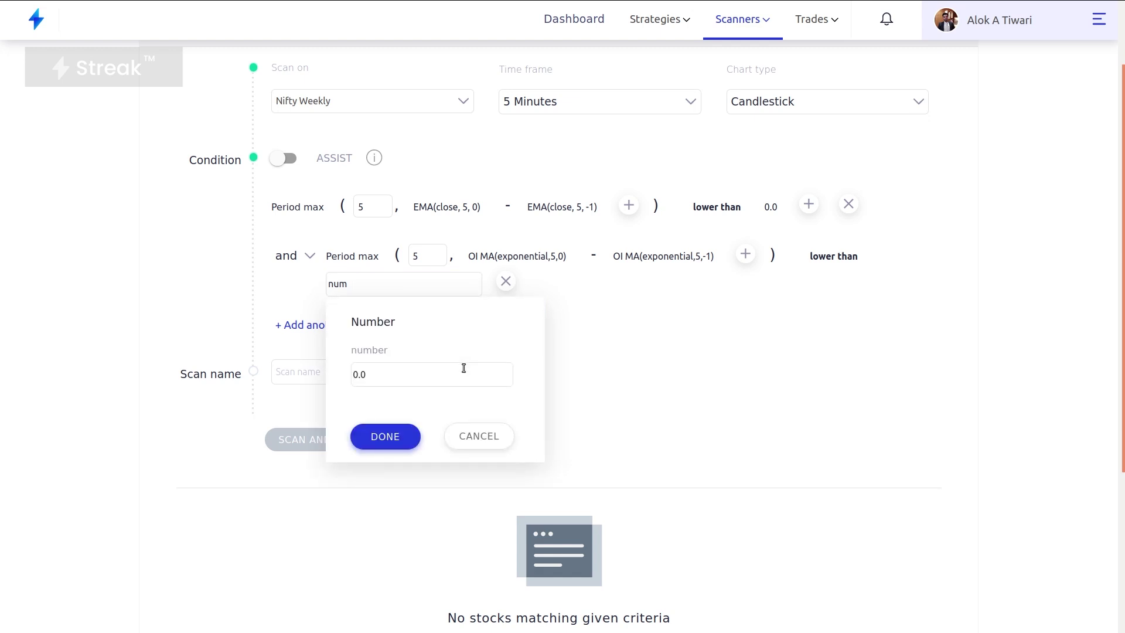
click(402, 431)
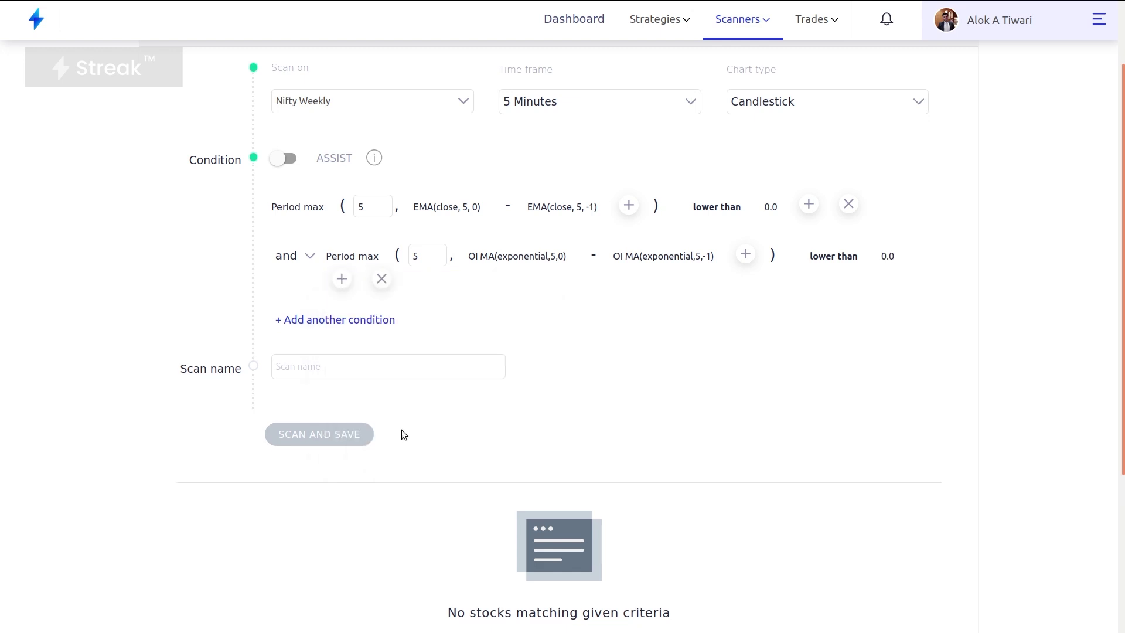
Add a third condition joined with "and", starting with the Period max function over 5 periods.
click(350, 320)
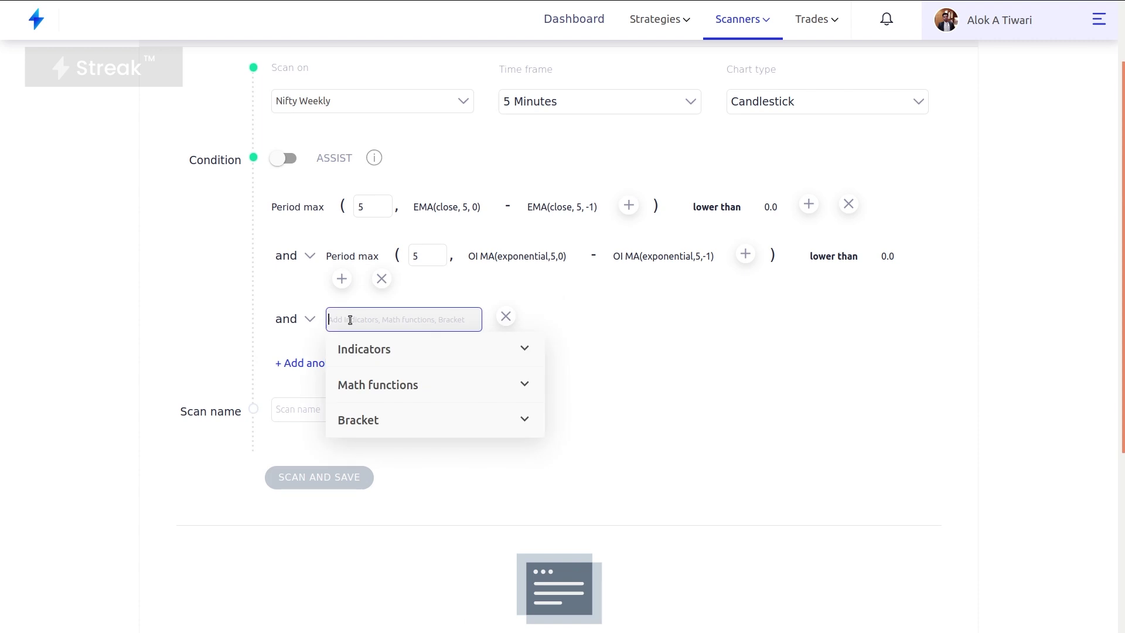
text(perio)
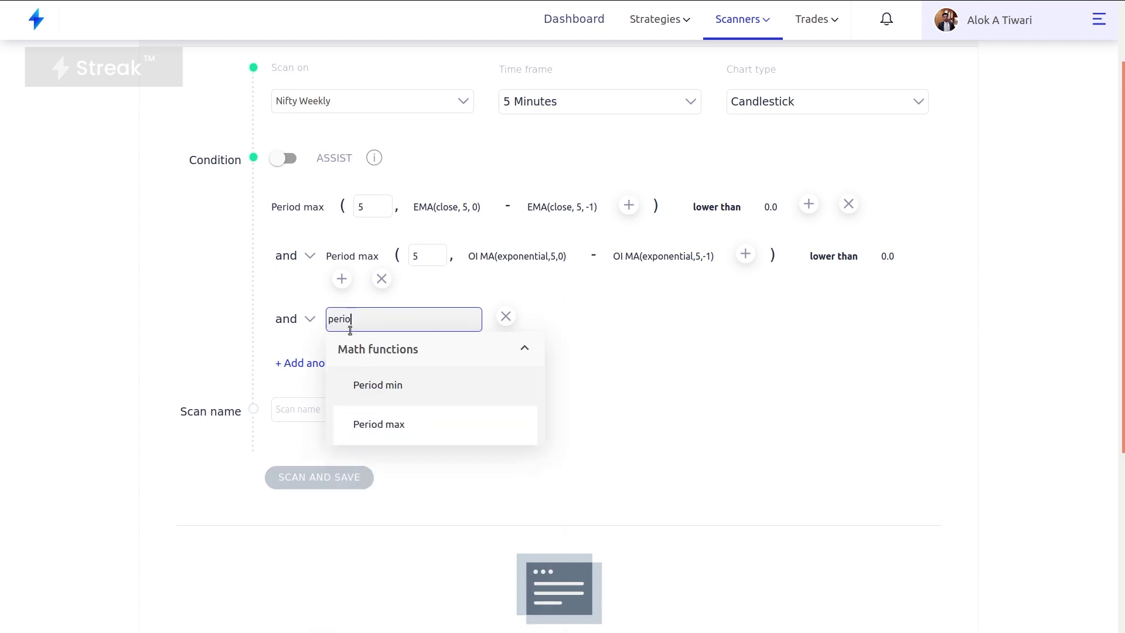
click(365, 424)
double_click(424, 330)
text(5)
Add an exponential Moving average volume indicator with period 5 and offset 0 inside the third Period max.
click(477, 322)
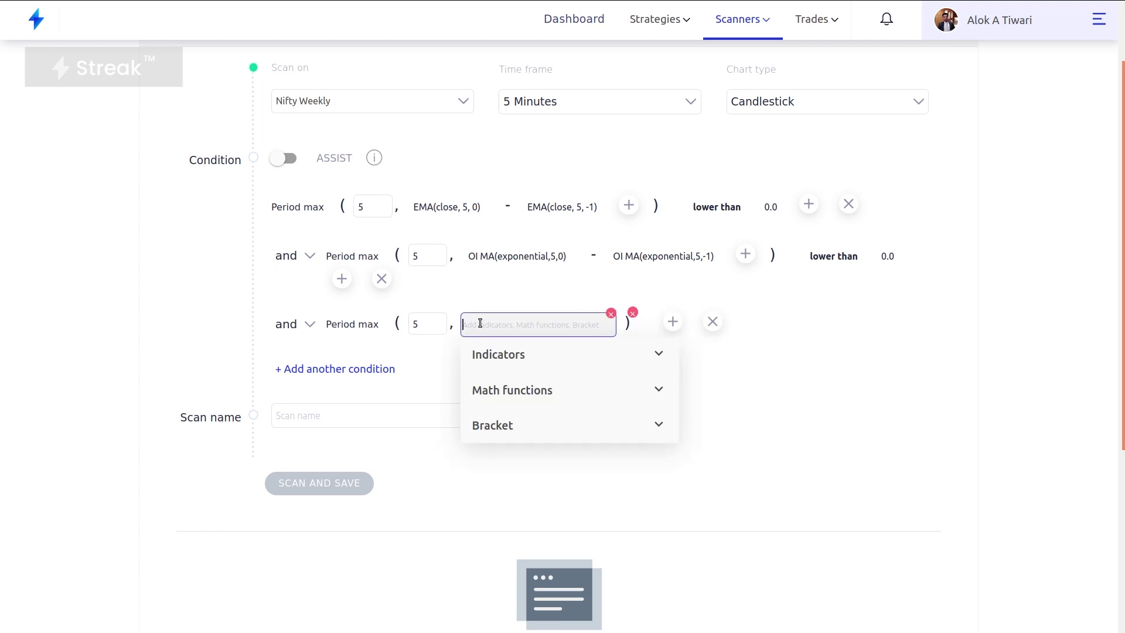
text(volum)
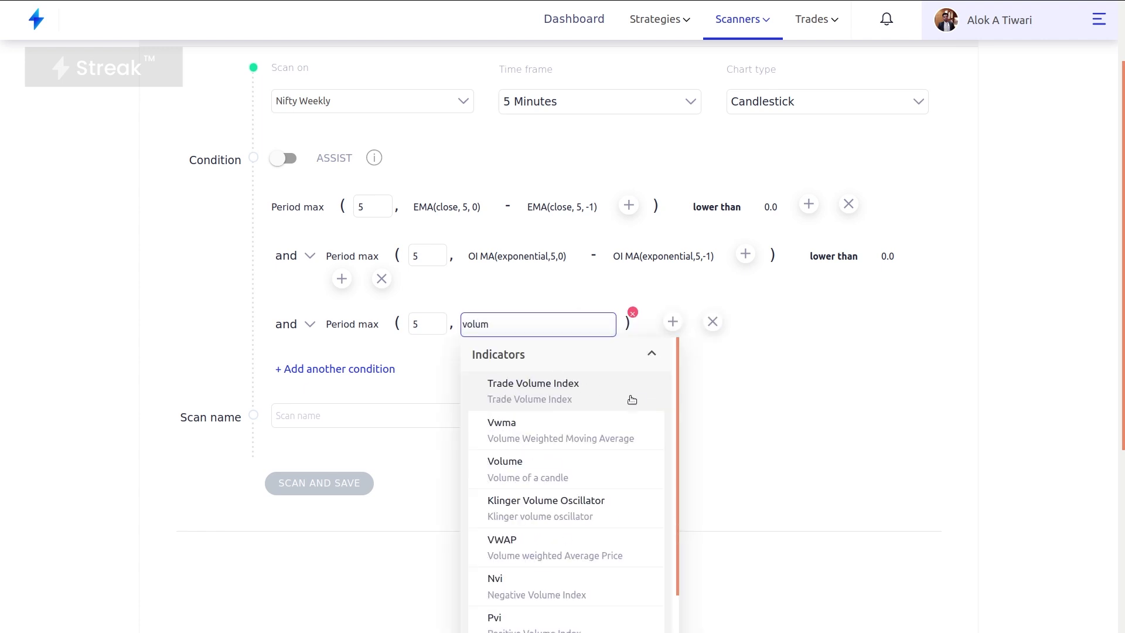
scroll(700, 405, down, 2)
scroll(577, 455, down, 1)
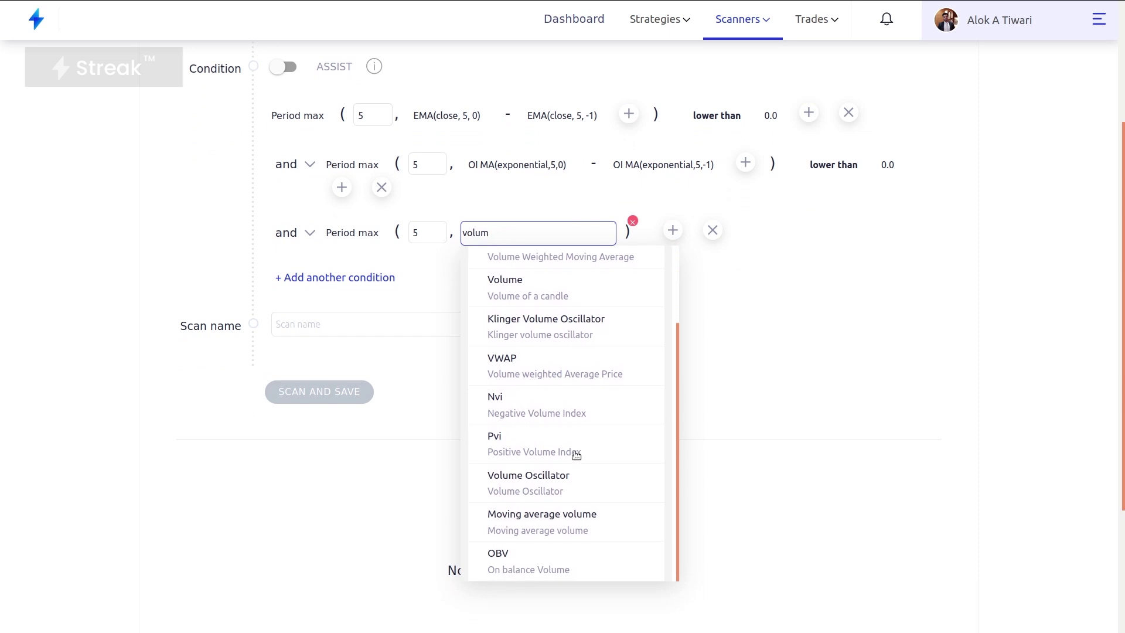
click(555, 516)
click(558, 455)
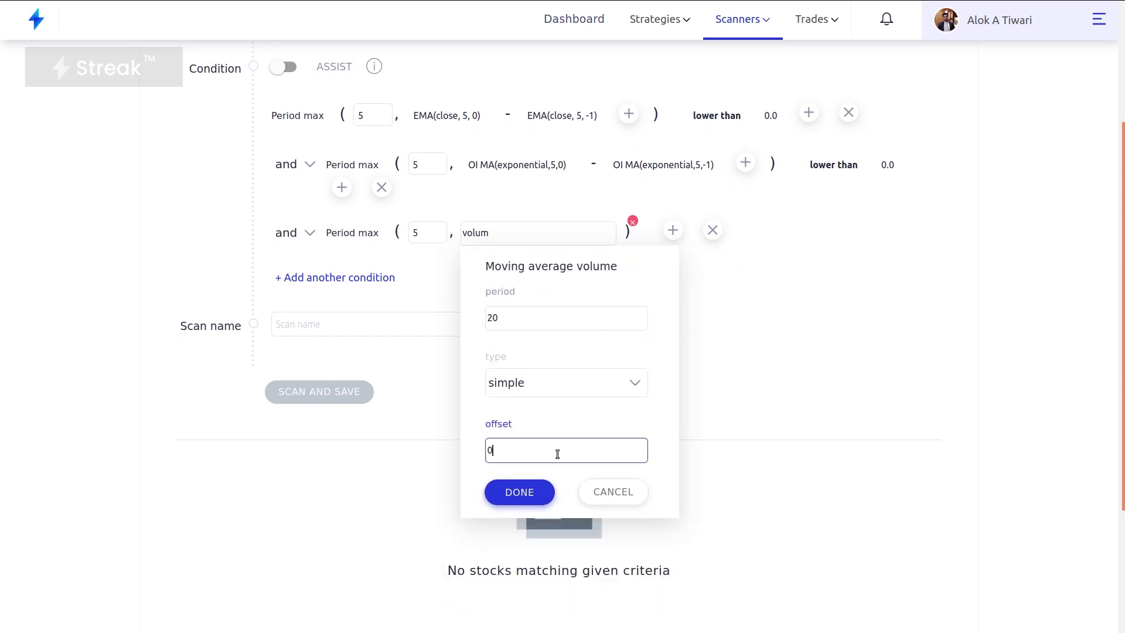
click(560, 381)
click(545, 456)
click(539, 319)
double_click(539, 319)
text(5)
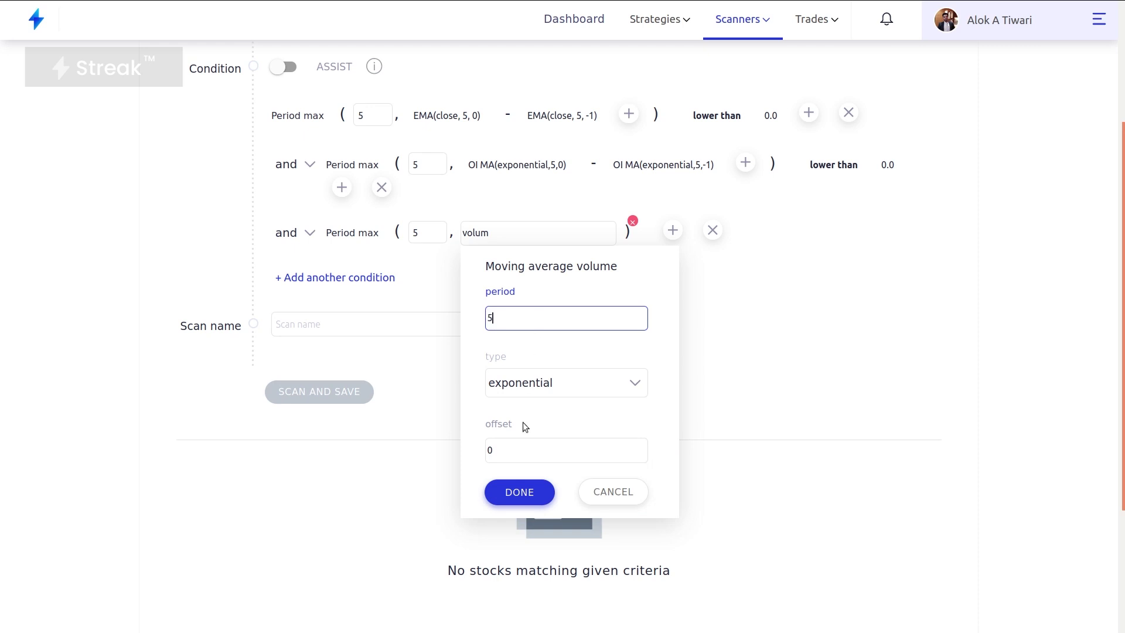
click(517, 490)
Insert a minus operator after the volume moving average in the third condition.
click(670, 229)
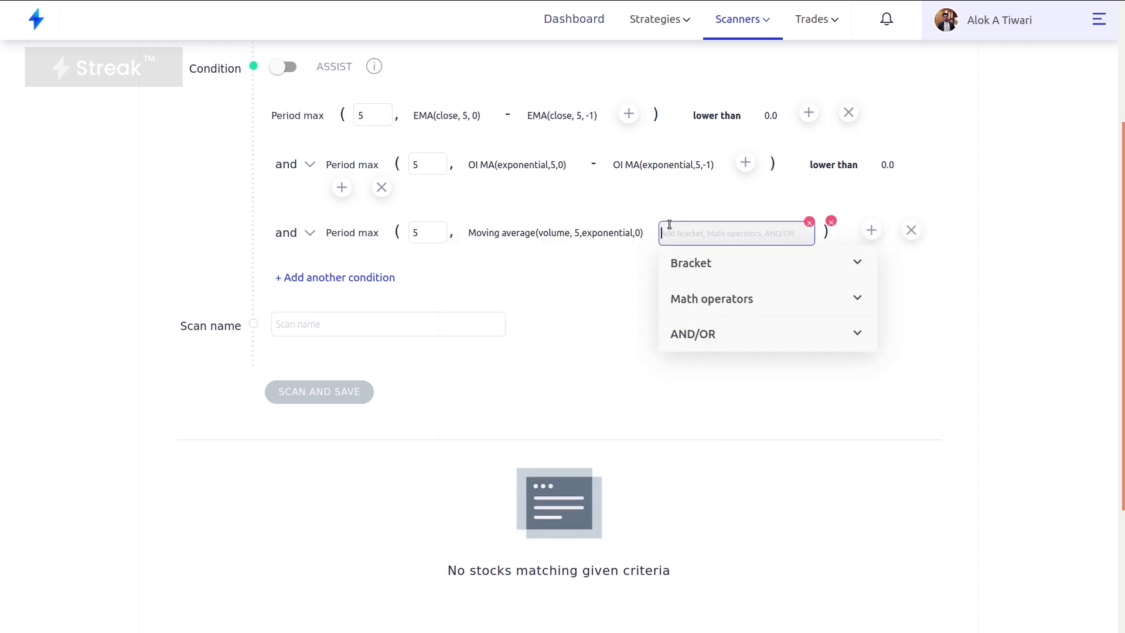
text(-)
click(734, 296)
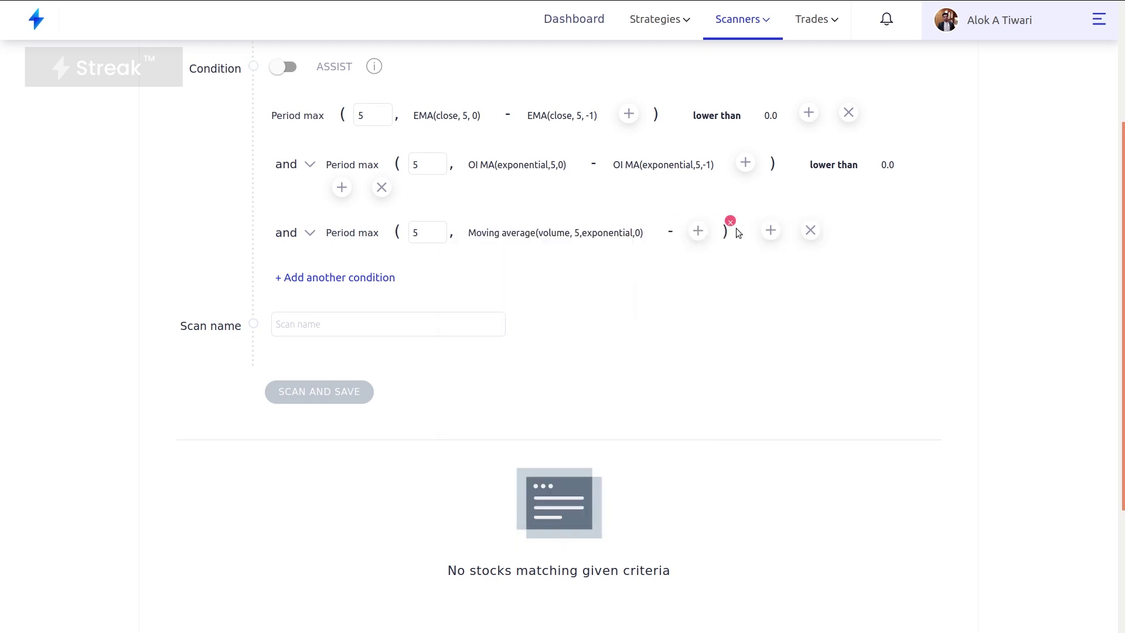
Add an exponential Moving average volume indicator with period 5 and offset -1 as the value being subtracted.
click(700, 231)
text(volume)
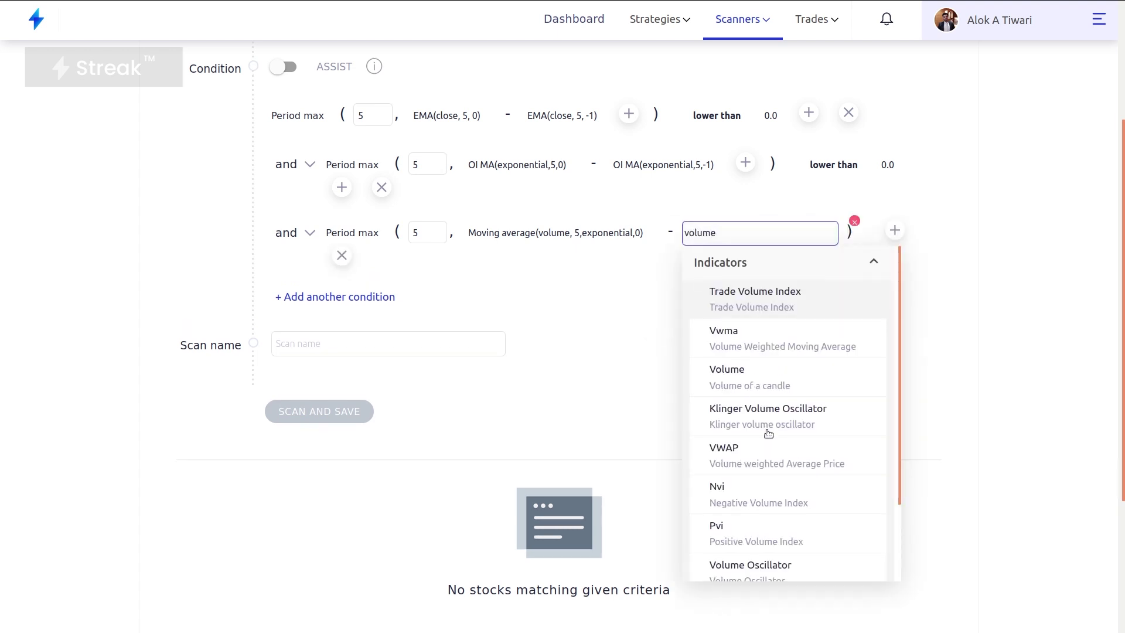
scroll(781, 424, down, 2)
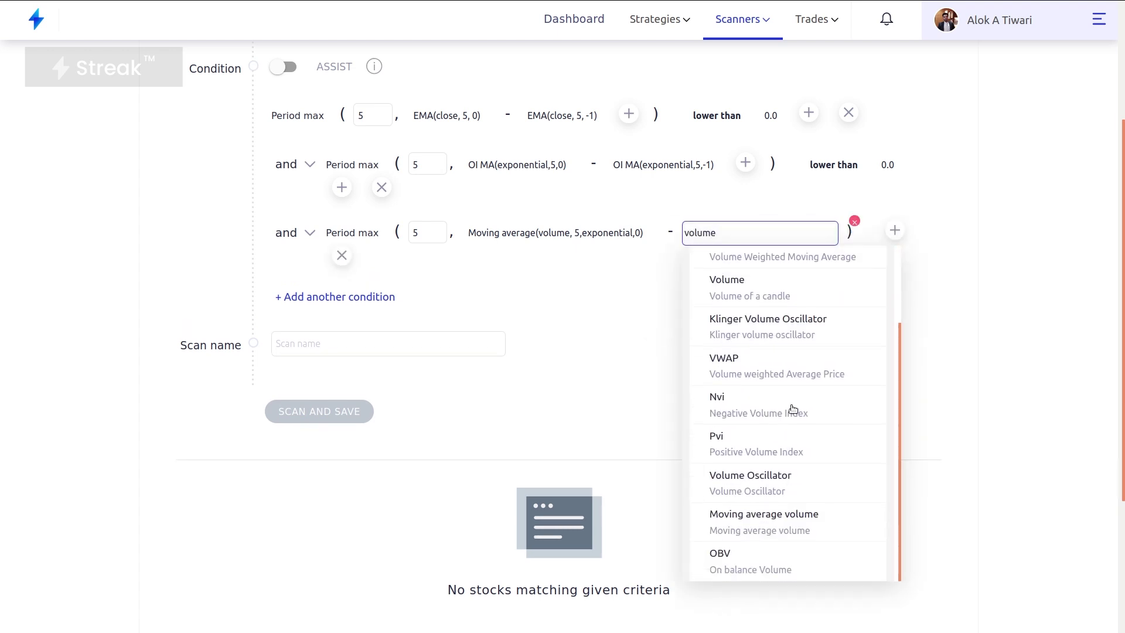
click(773, 521)
click(740, 448)
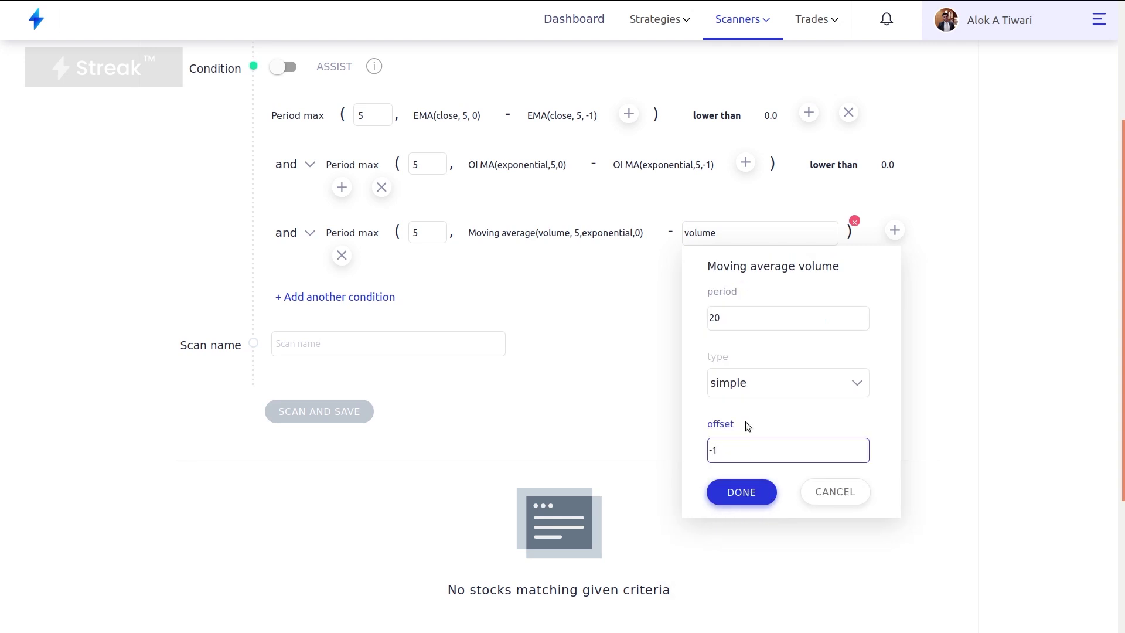
click(738, 385)
click(765, 453)
double_click(757, 311)
text(5)
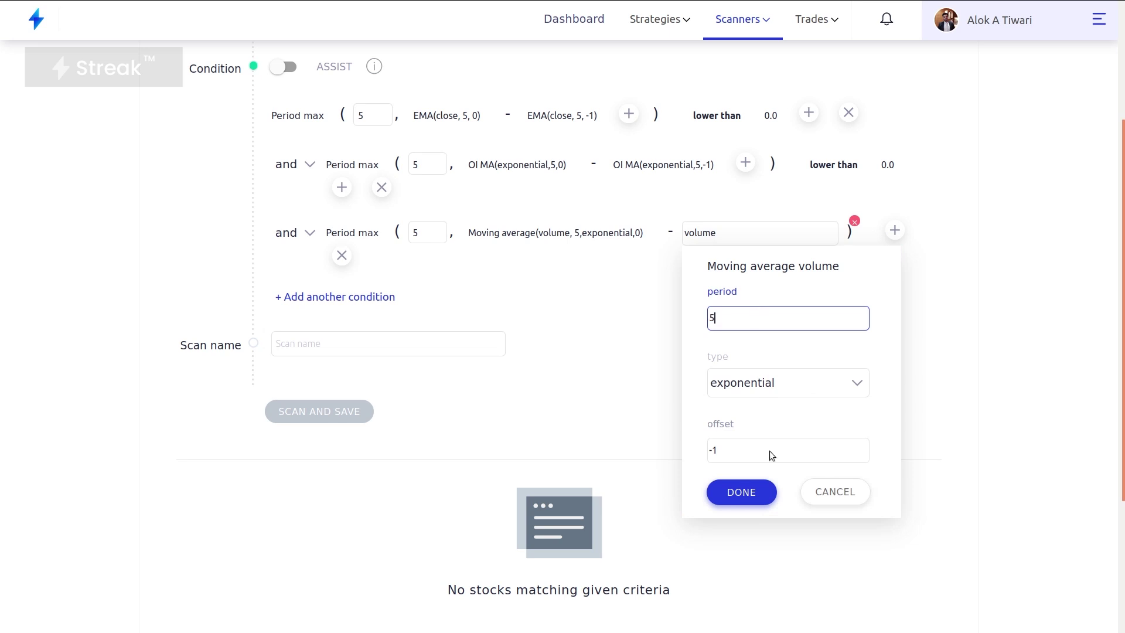
click(752, 496)
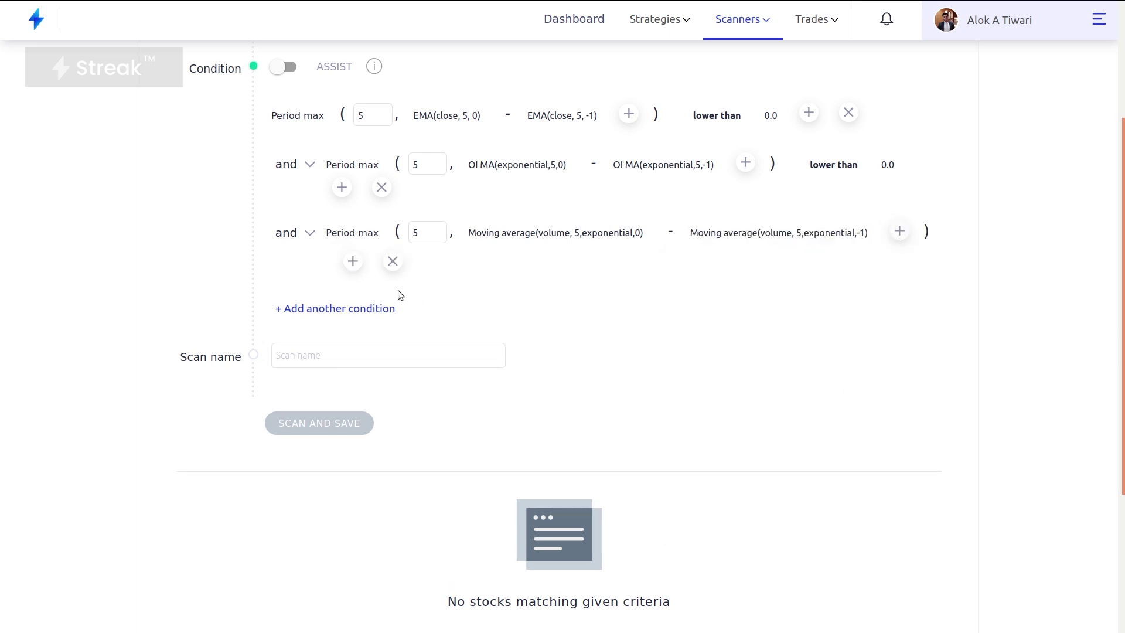
Complete the third condition by requiring the volume Period max to be lower than the number 0.0.
click(362, 263)
text(lo)
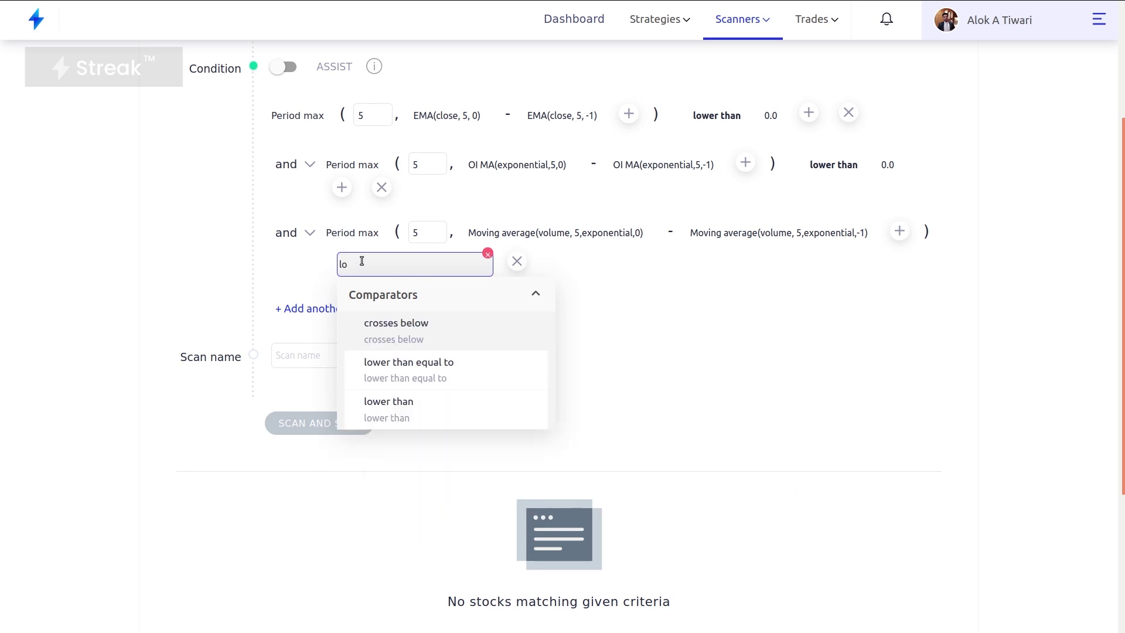
click(404, 418)
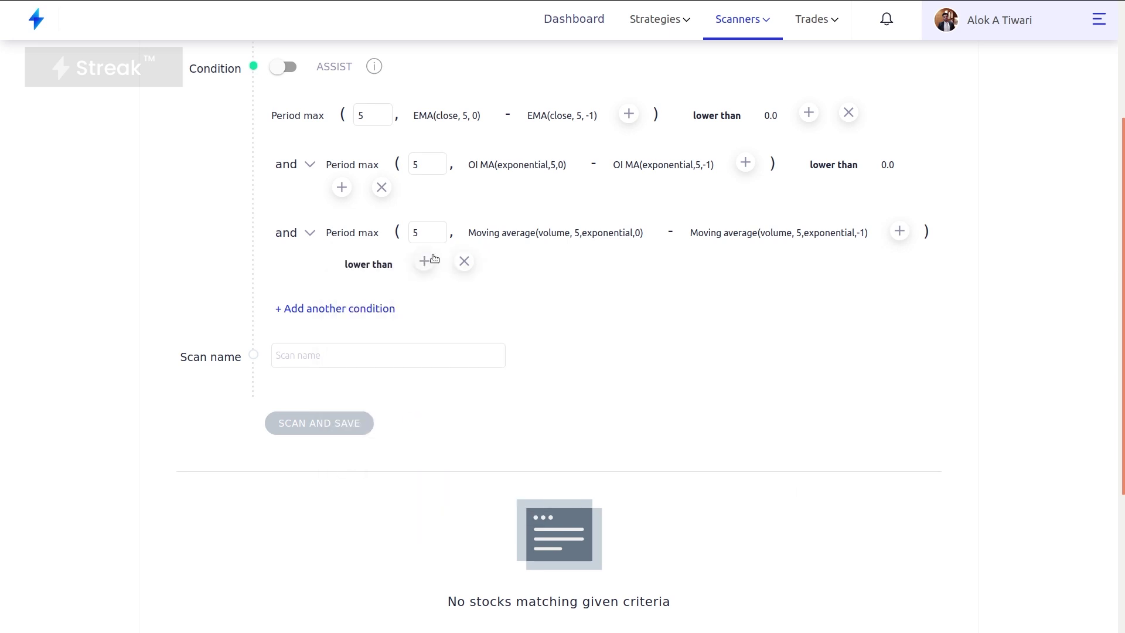
click(434, 258)
text(num)
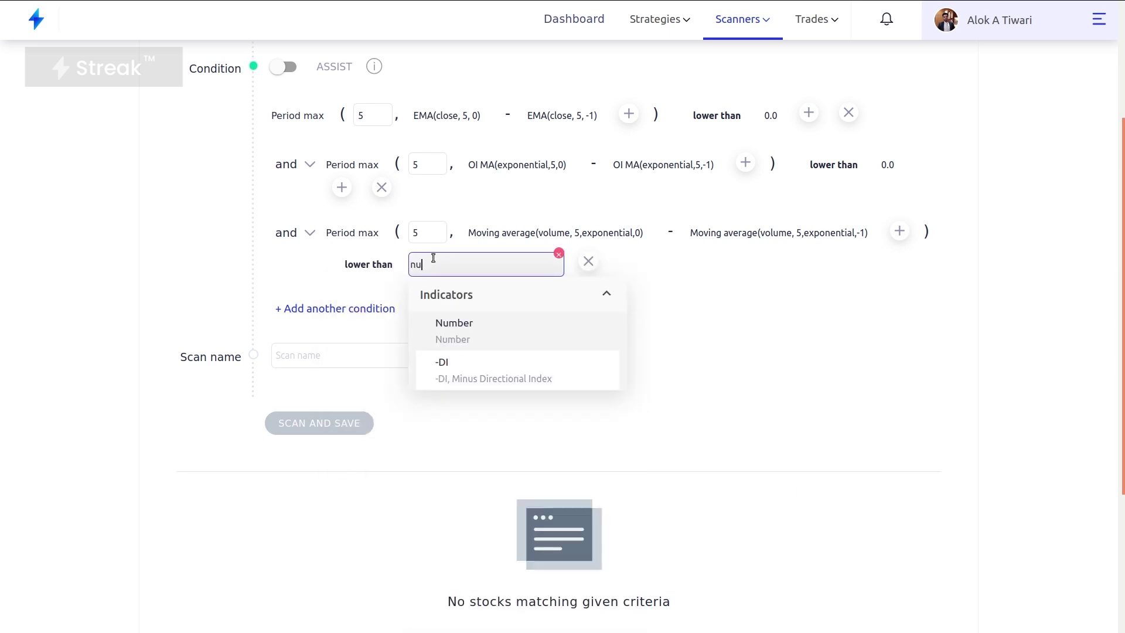
click(551, 348)
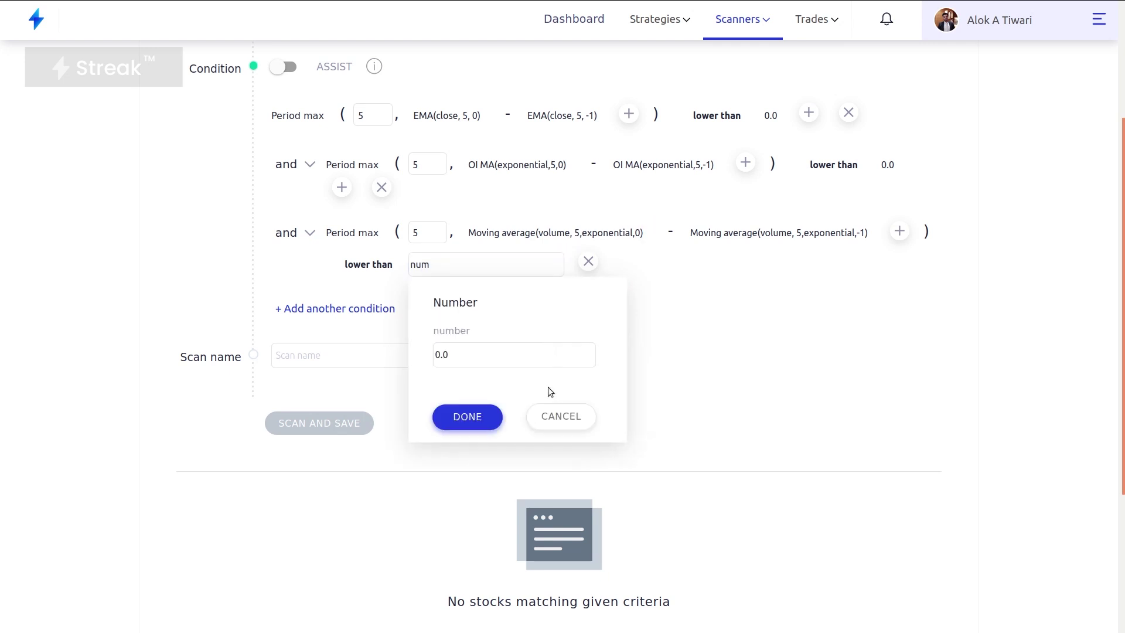
click(487, 418)
Name the scan "Scanner price open interest volume", then run and save it to view the matching instruments.
click(437, 363)
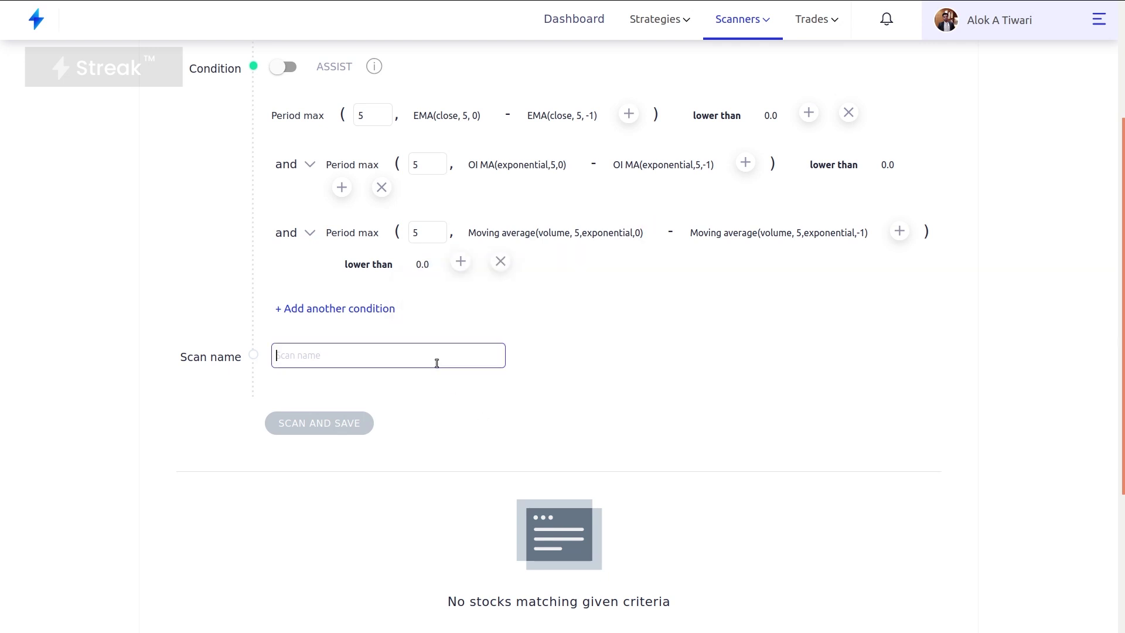
text(Scanner p)
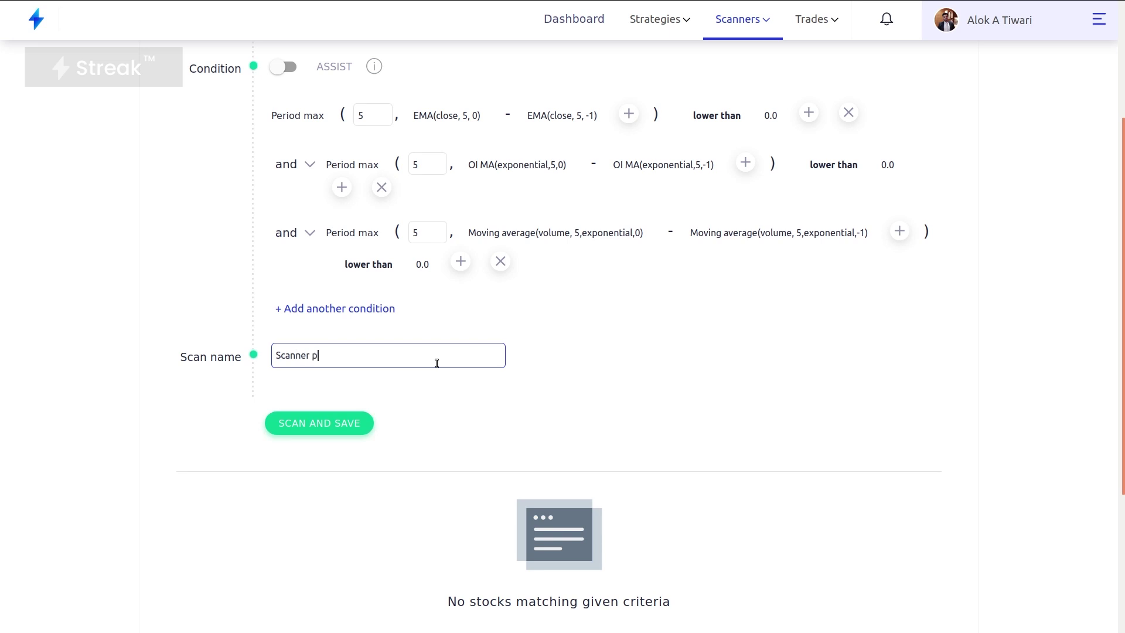
text(rice open interest volume)
click(320, 410)
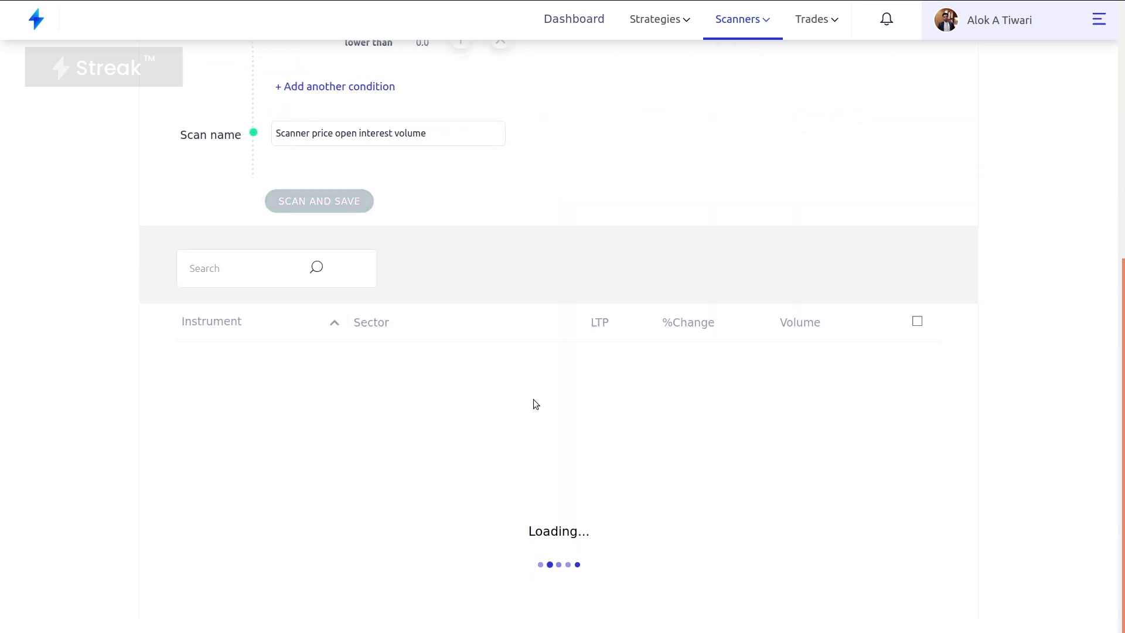
scroll(364, 408, down, 1)
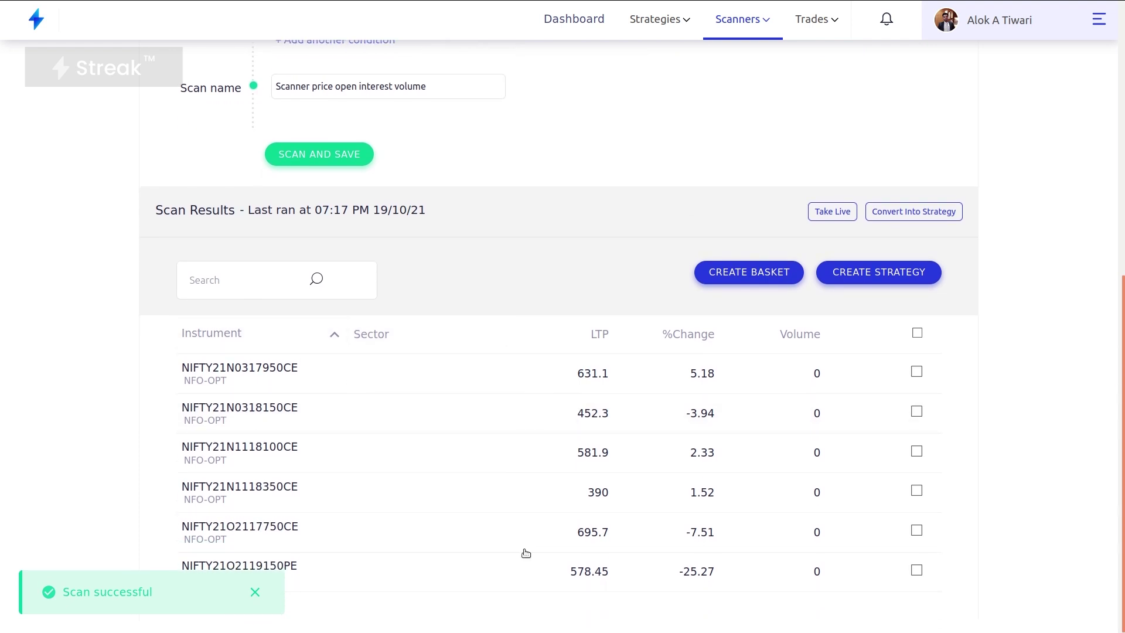
scroll(422, 445, up, 4)
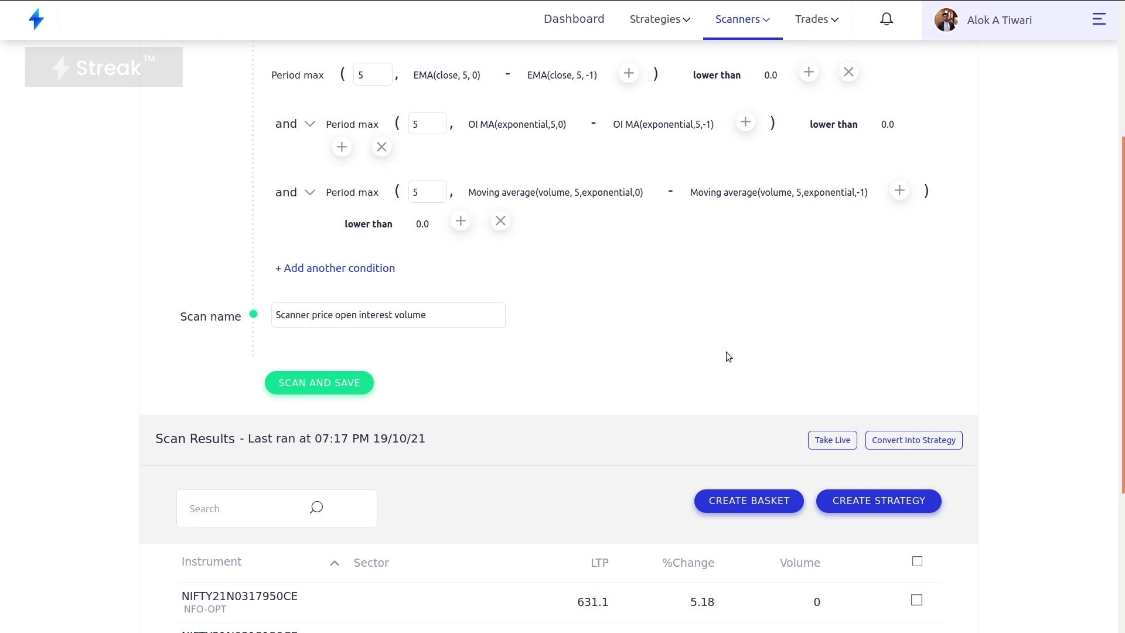
Switch to the presentation to view the Strategy Example 2 slide, then return to Streak to review the scanner's conditions.
key(alt+Tab)
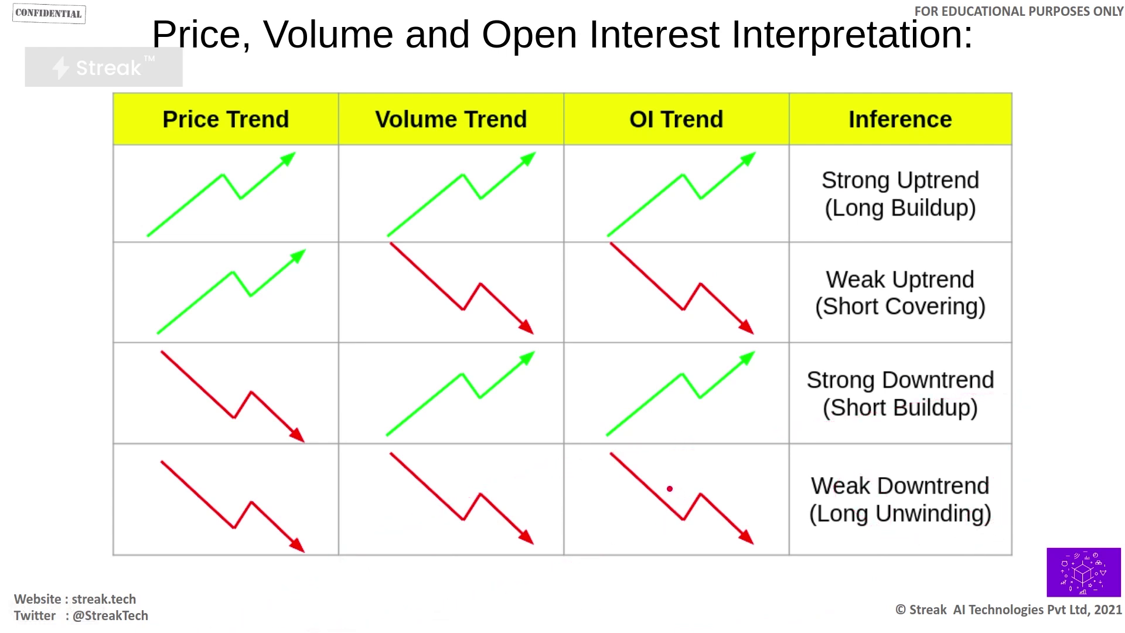
key(Right)
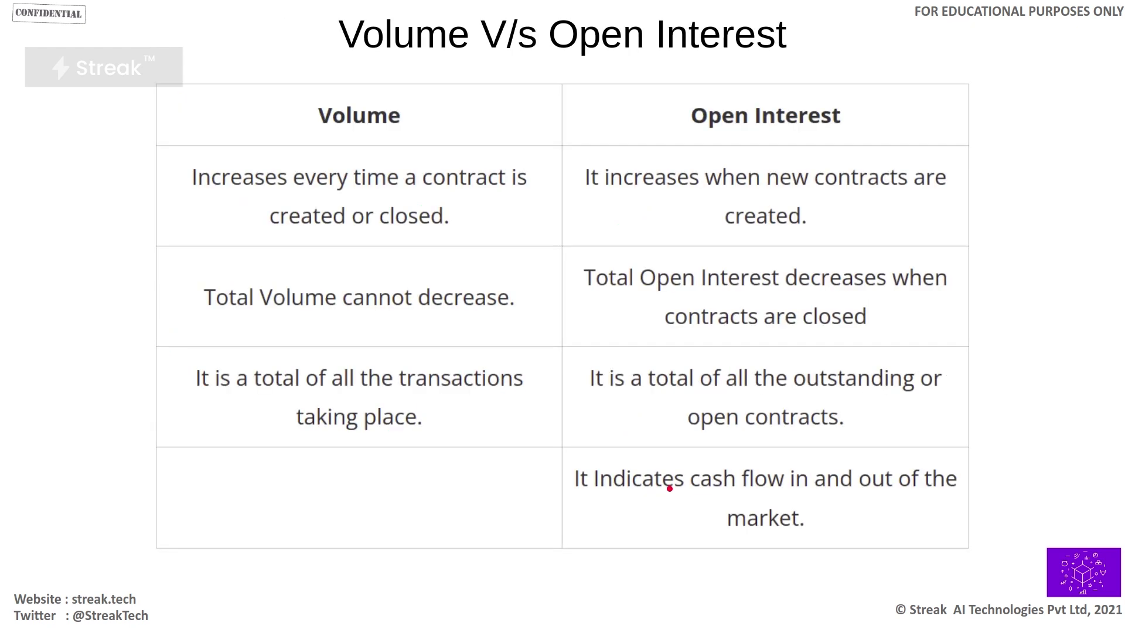
key(Right)
key(Right)
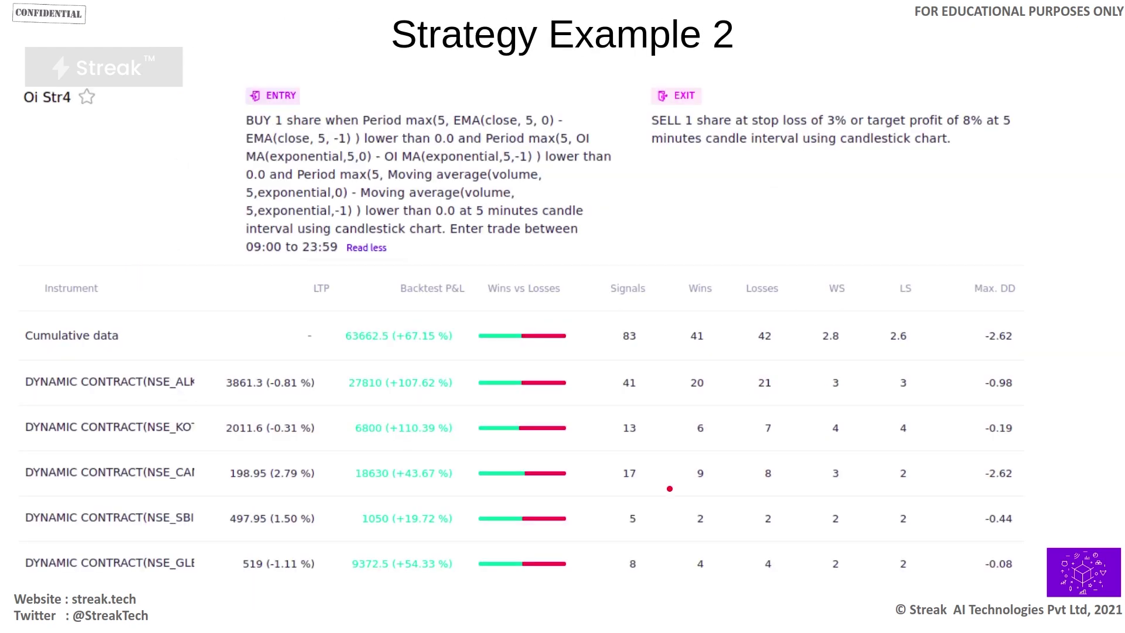
key(alt+Tab)
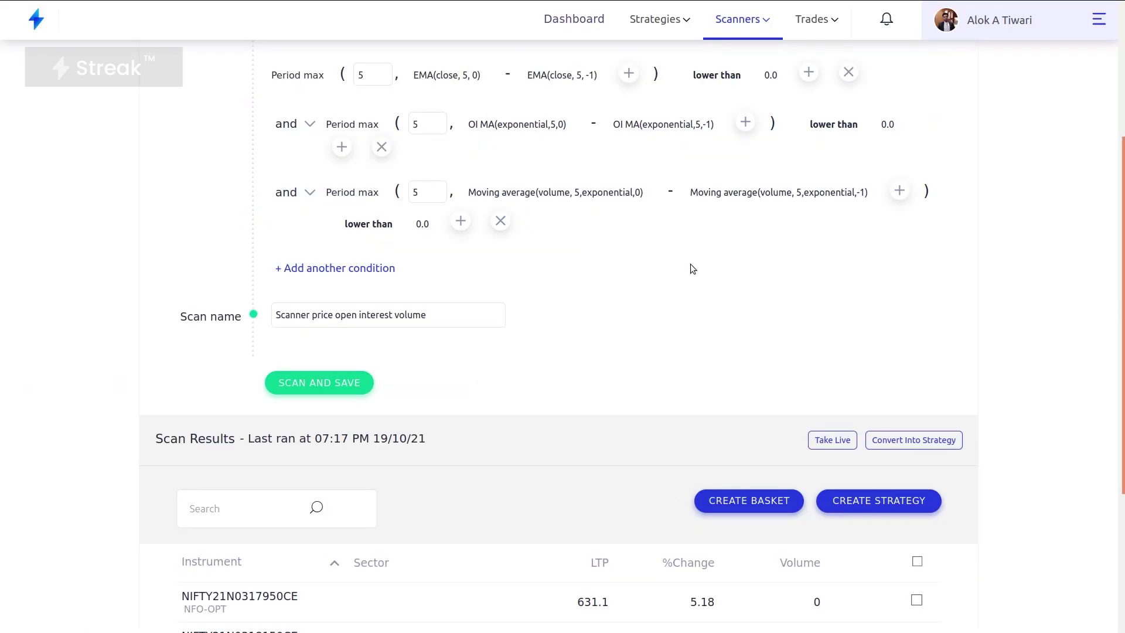
scroll(691, 267, up, 3)
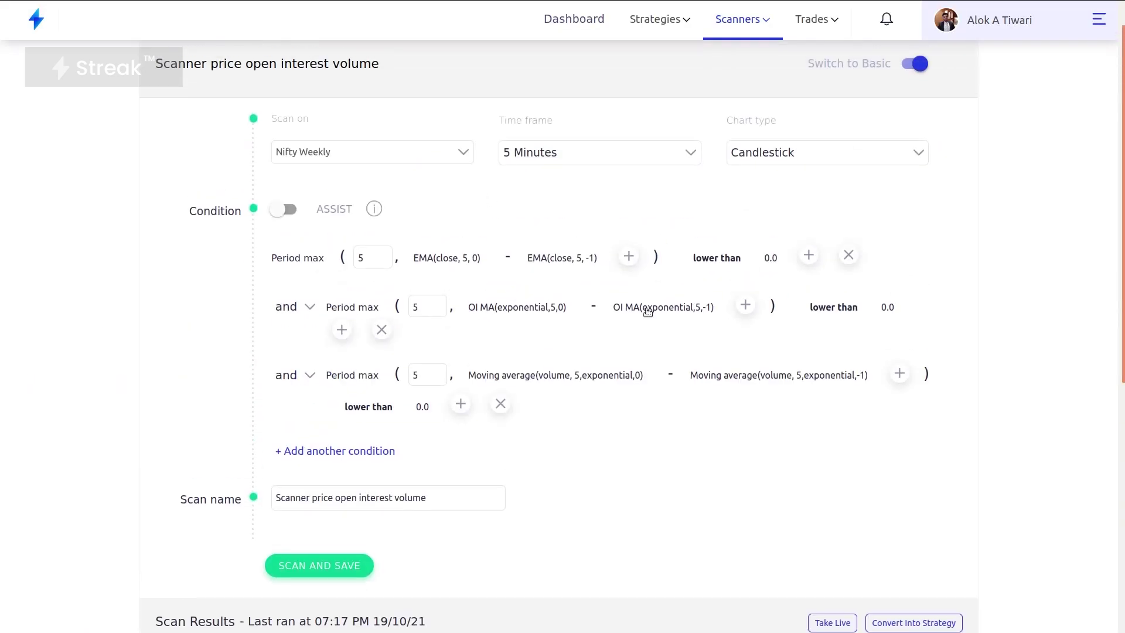
scroll(644, 299, down, 4)
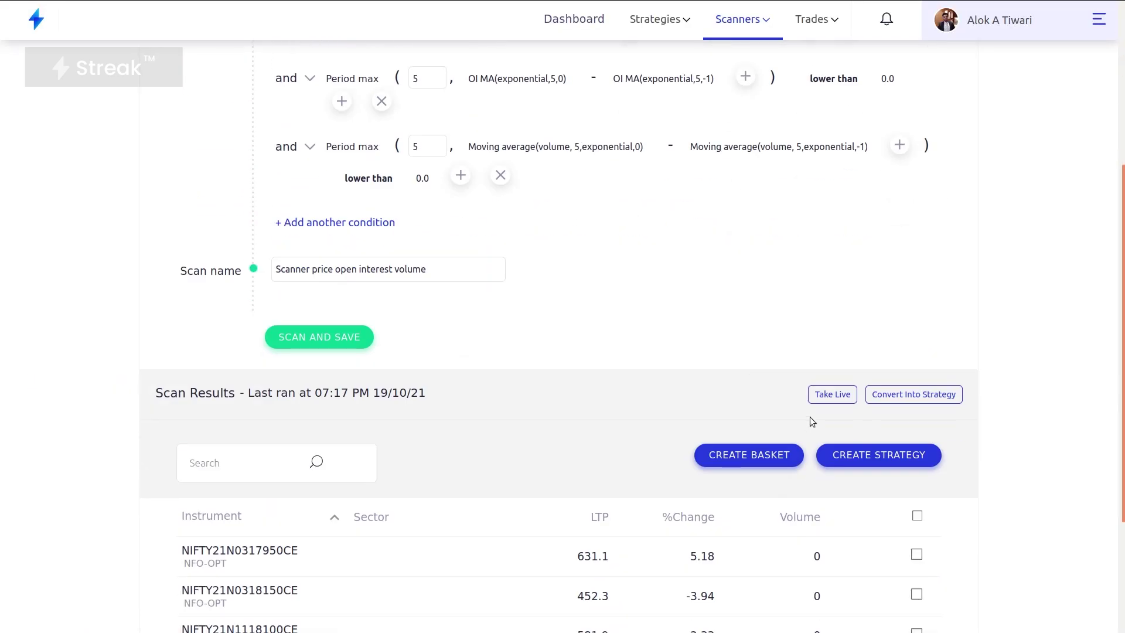
Convert the price open interest volume scan into a strategy and set the position quantity to 10 lots.
click(913, 396)
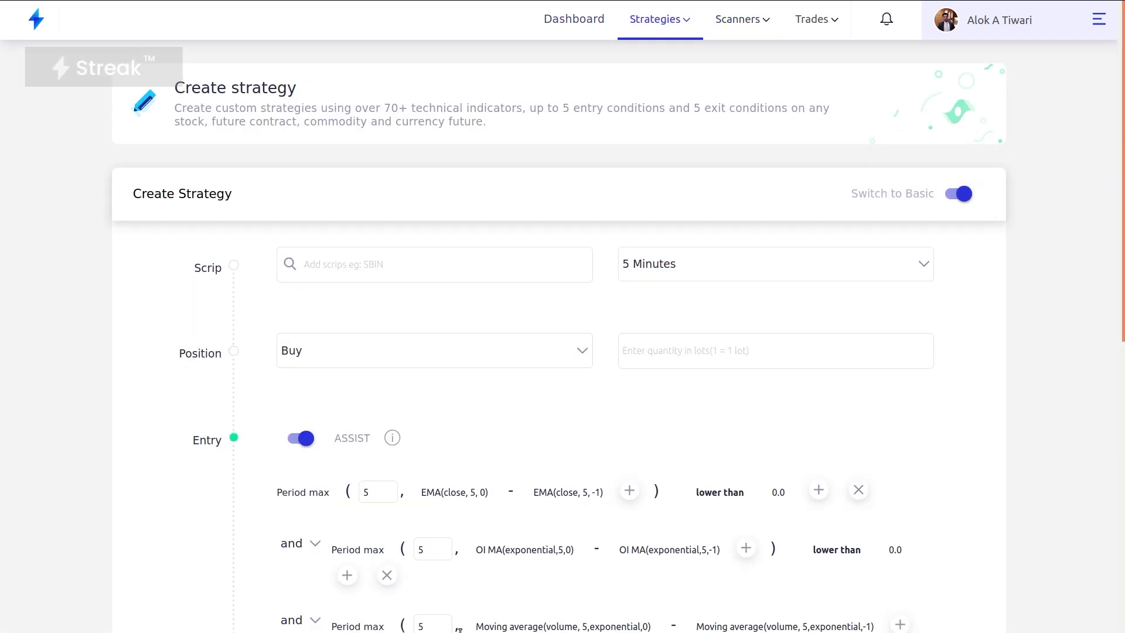
scroll(547, 592, down, 3)
scroll(605, 483, up, 3)
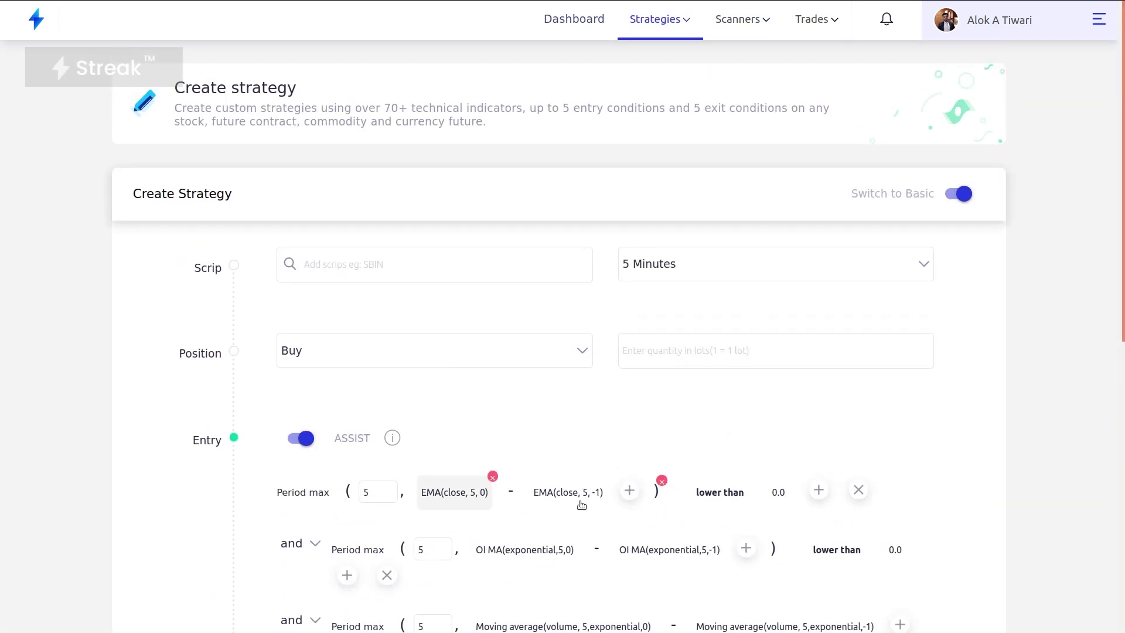
click(683, 356)
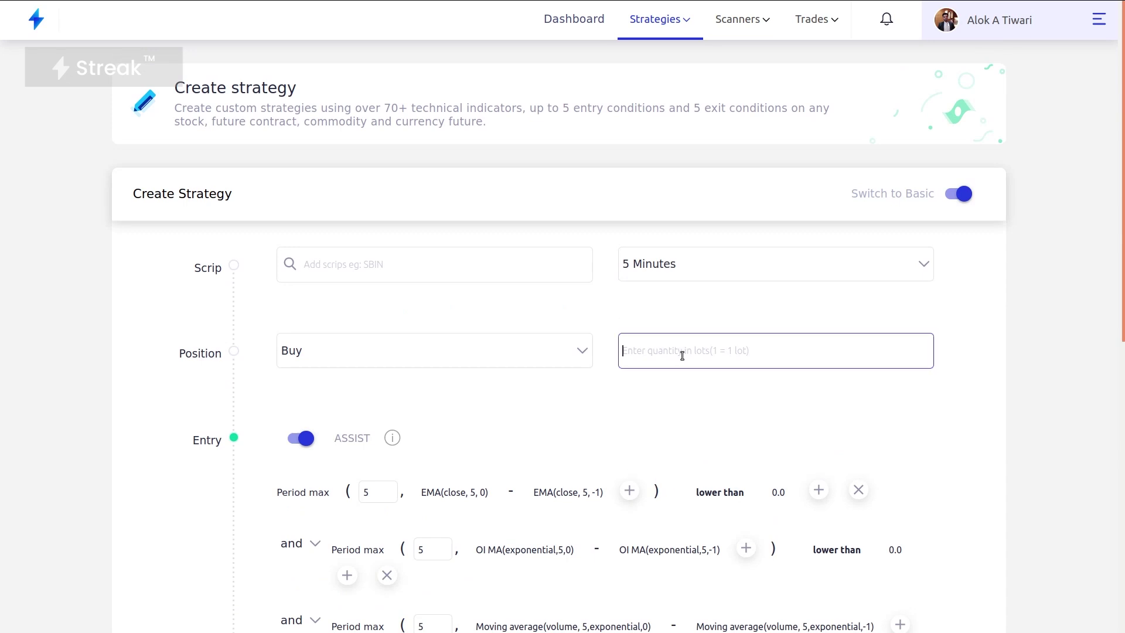
text(10)
Search for the Mixed Bag basket and add its stocks as the strategy's scrips.
click(529, 258)
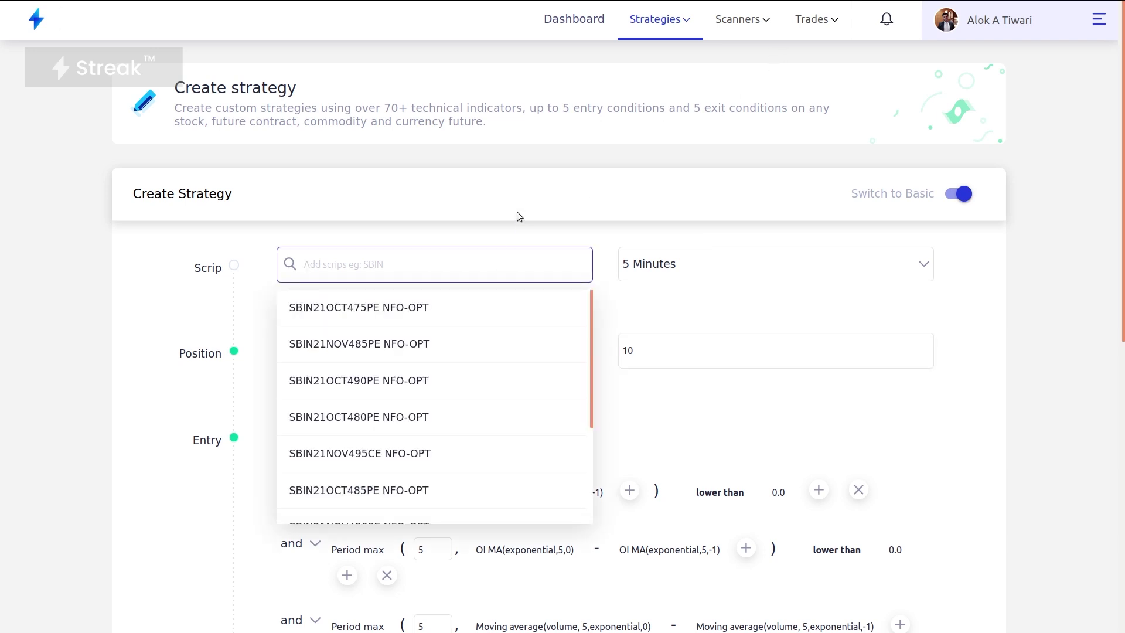
text(mix)
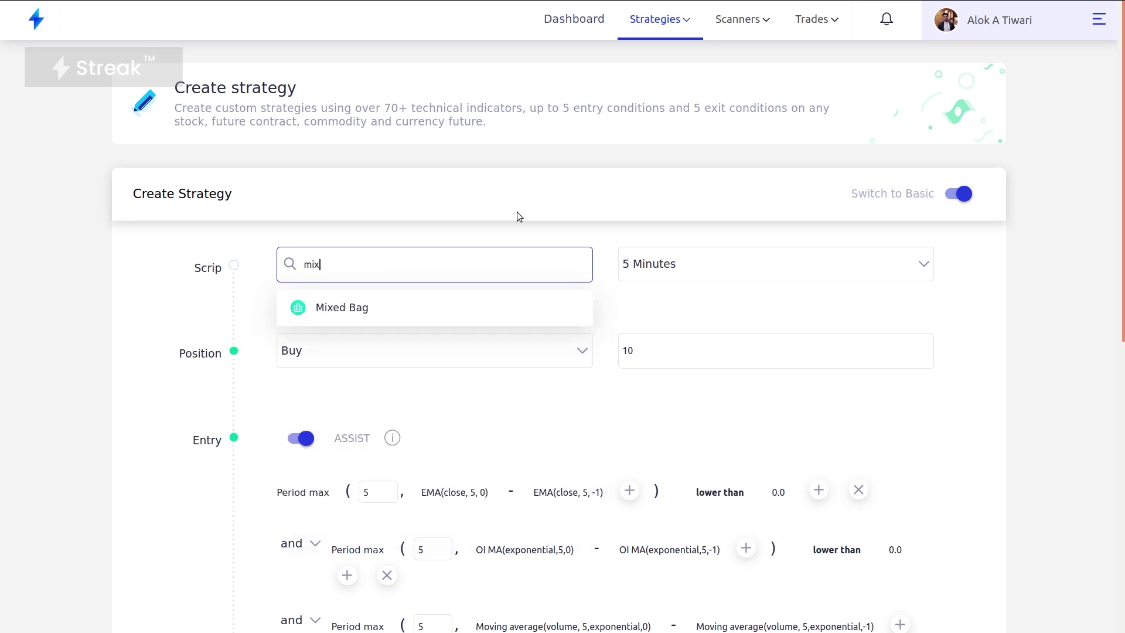
click(435, 290)
click(410, 252)
click(407, 297)
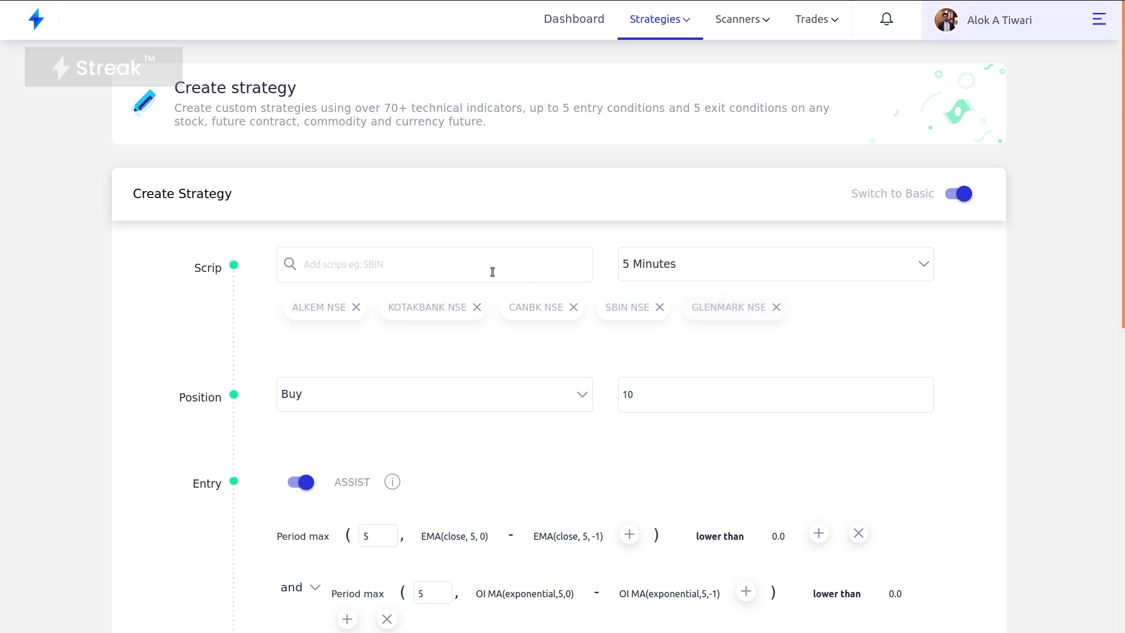
Open the dynamic contract settings of the ALKEM NSE scrip and choose CE as contract type.
click(315, 310)
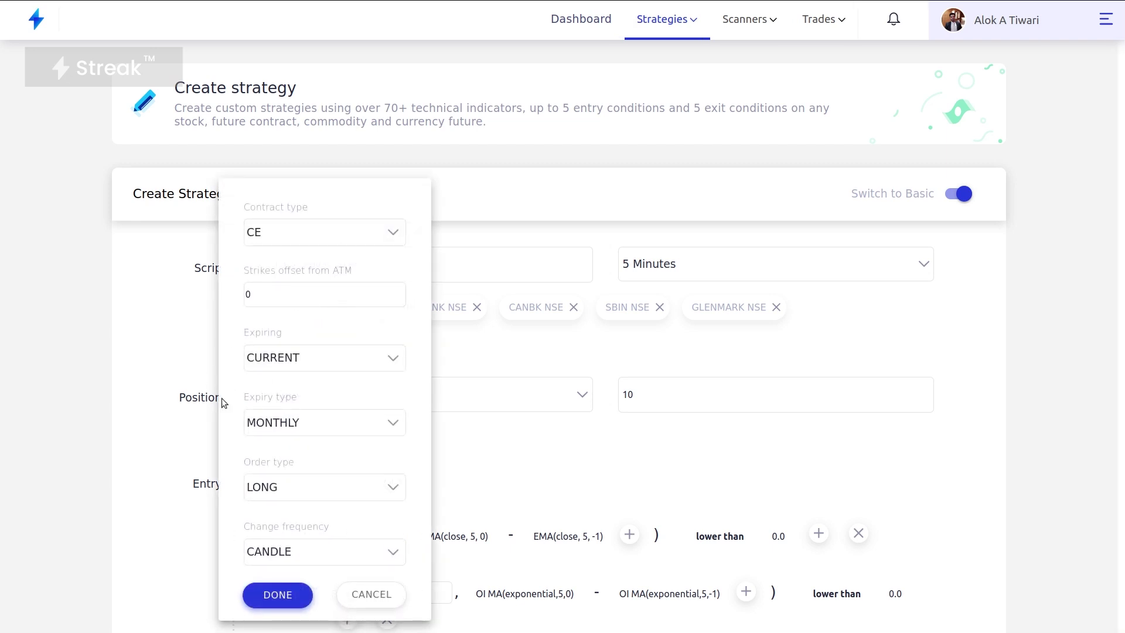
click(273, 238)
click(327, 265)
click(319, 295)
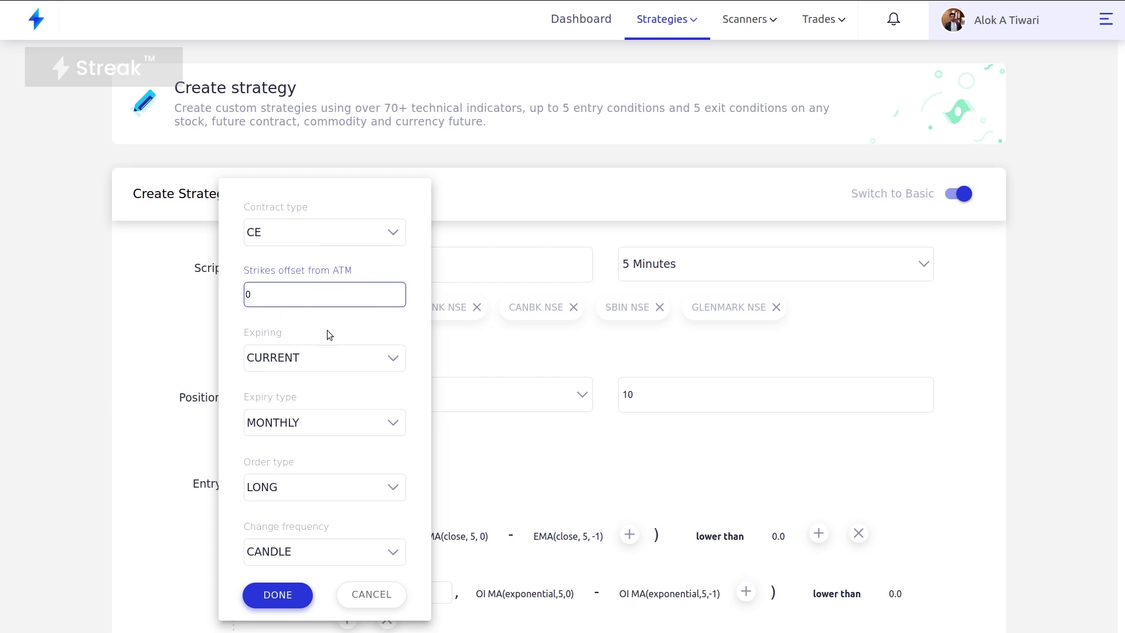
Try a strikes offset from ATM of -1 for the ALKEM contract, then set it back to 0.
right_click(335, 294)
key(Escape)
click(313, 299)
key(BackSpace)
text(-1)
key(BackSpace)
key(BackSpace)
text(0)
Choose CURRENT expiring, LONG order type and CANDLE change frequency for the ALKEM contract, and apply the dynamic contract.
click(366, 367)
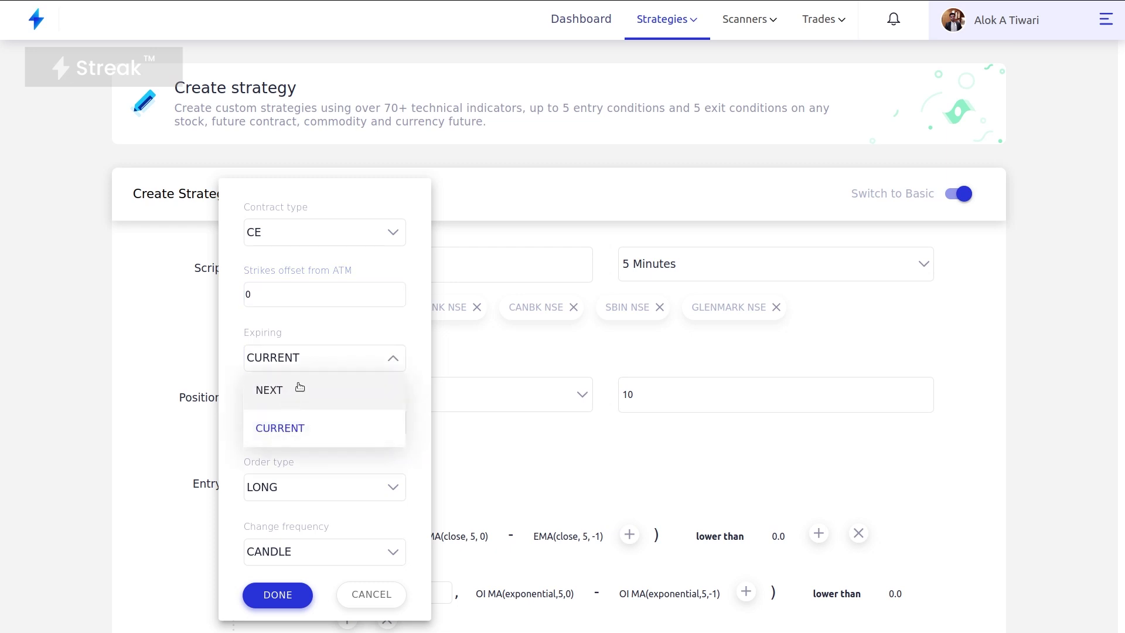
click(302, 435)
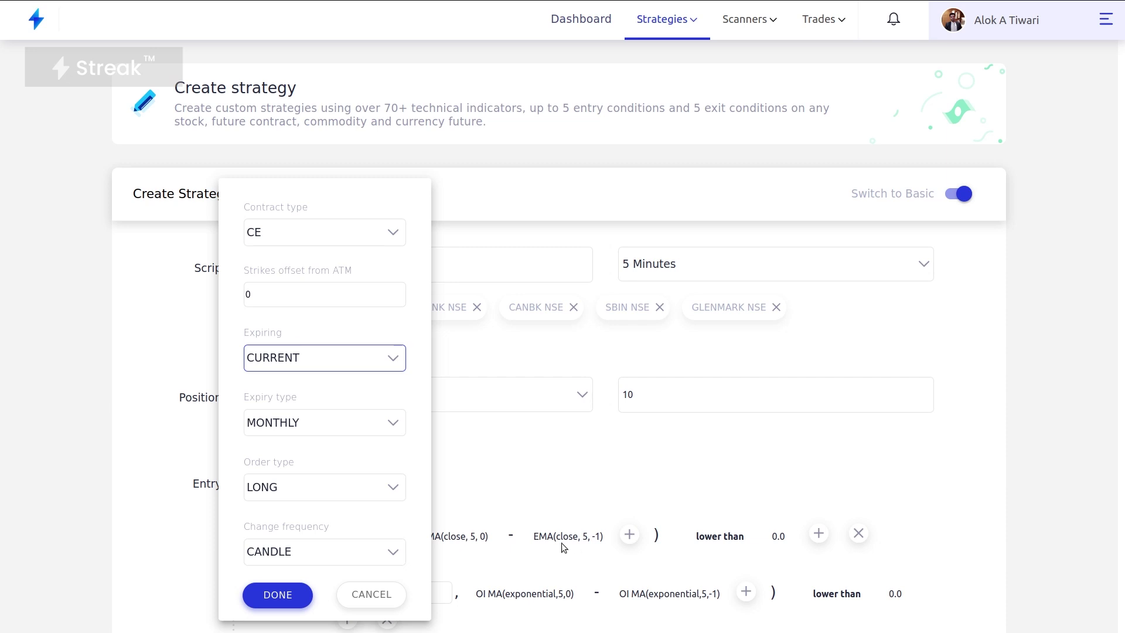
click(337, 496)
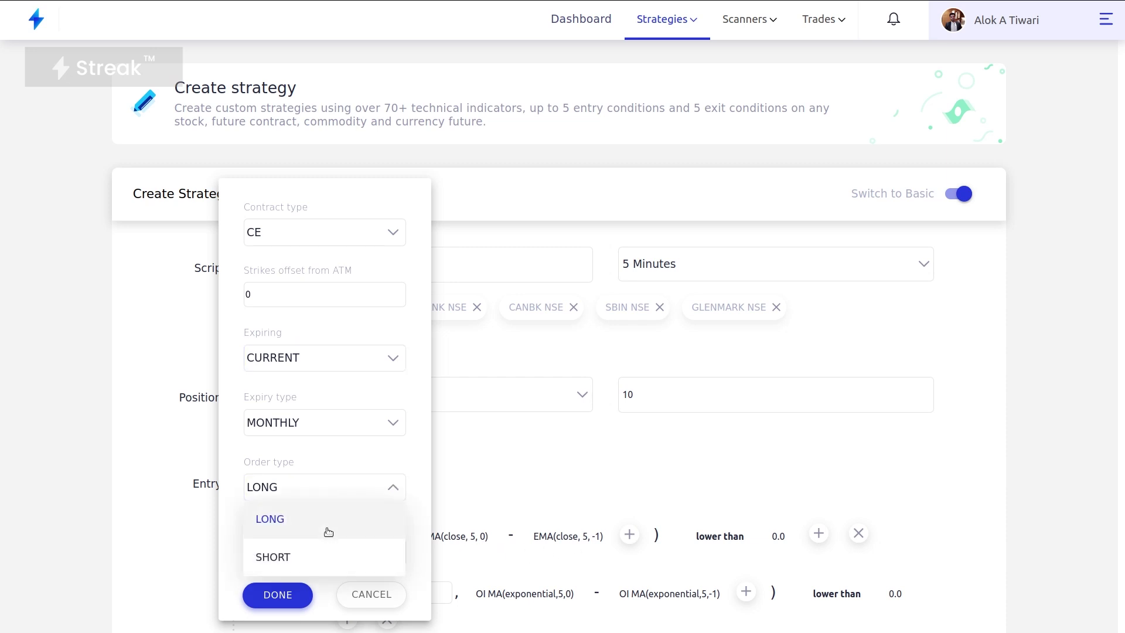
click(365, 524)
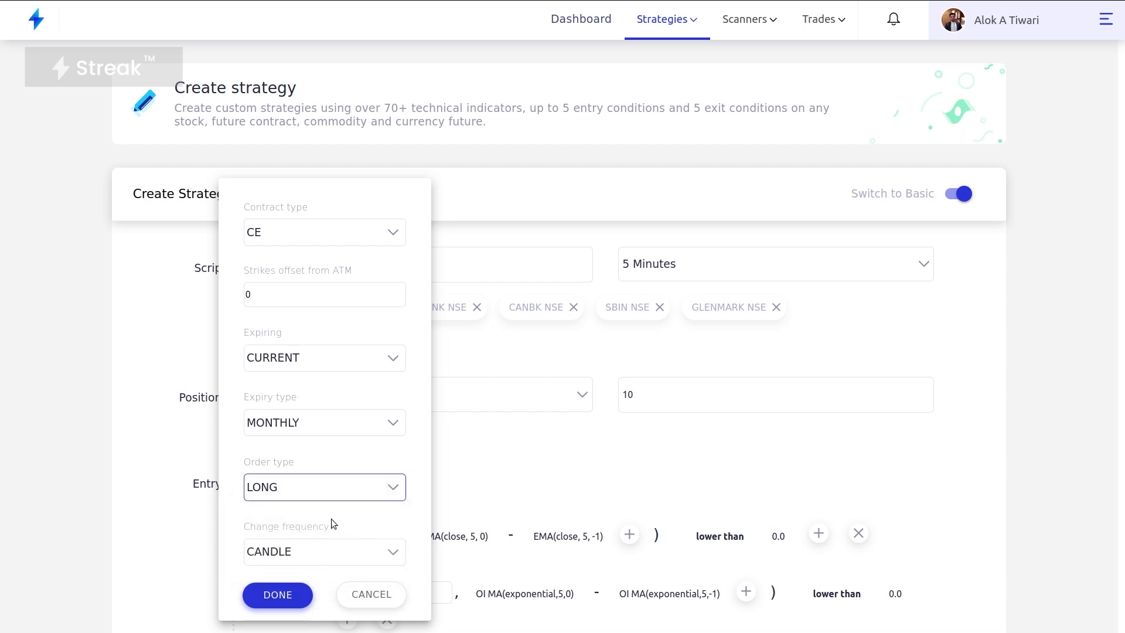
mouse_move(257, 528)
mouse_down()
mouse_move(244, 526)
mouse_move(329, 527)
mouse_move(250, 527)
mouse_up()
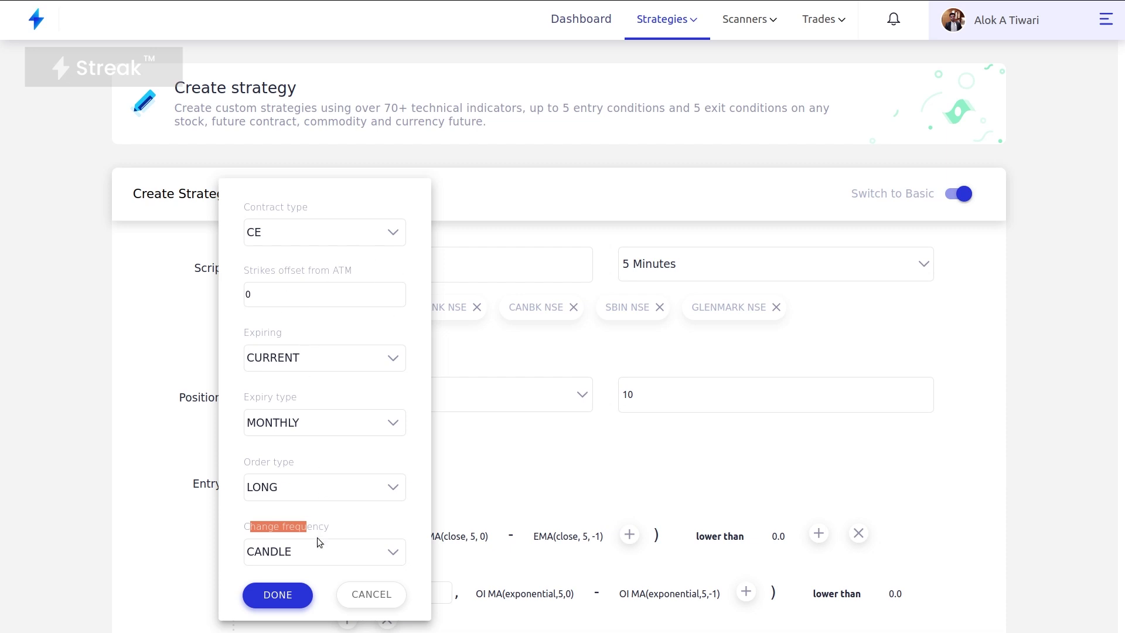
click(349, 522)
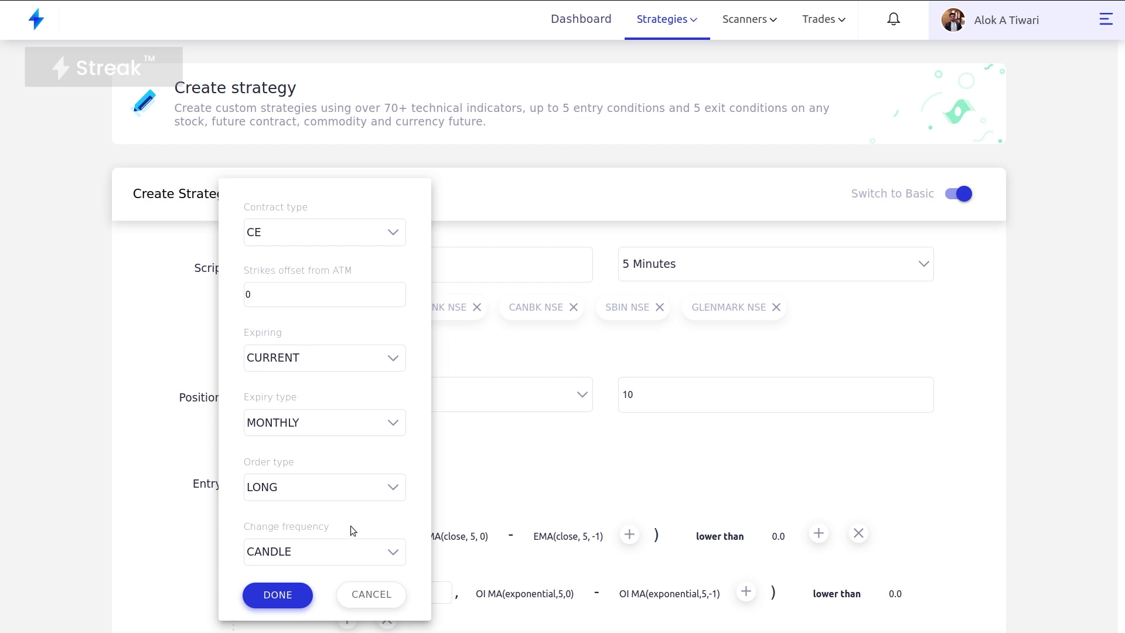
click(328, 548)
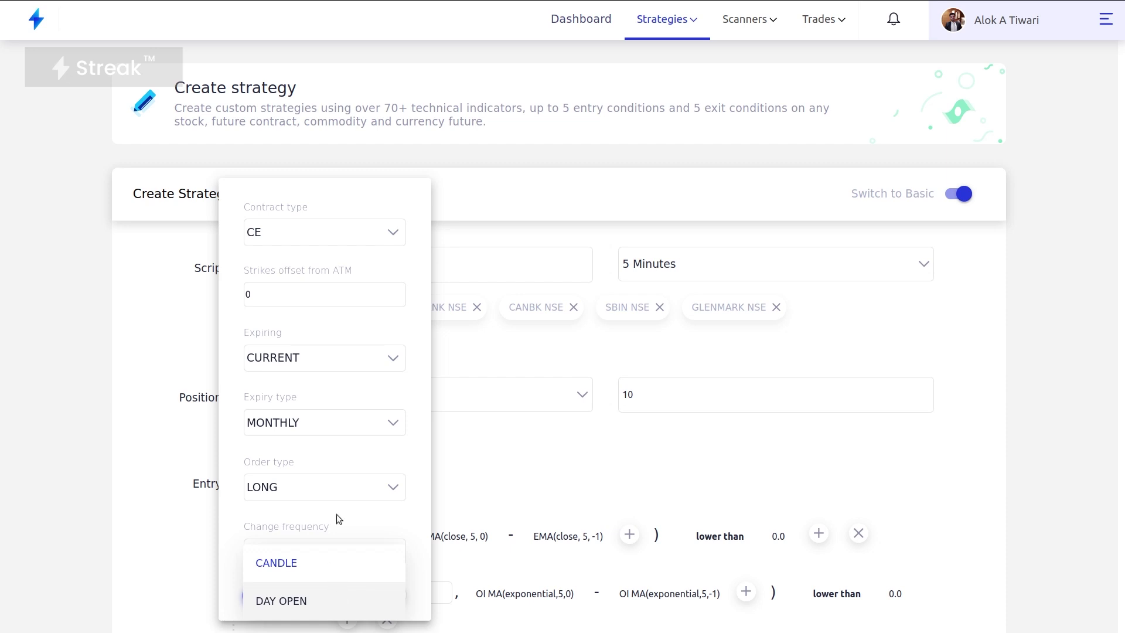
click(337, 566)
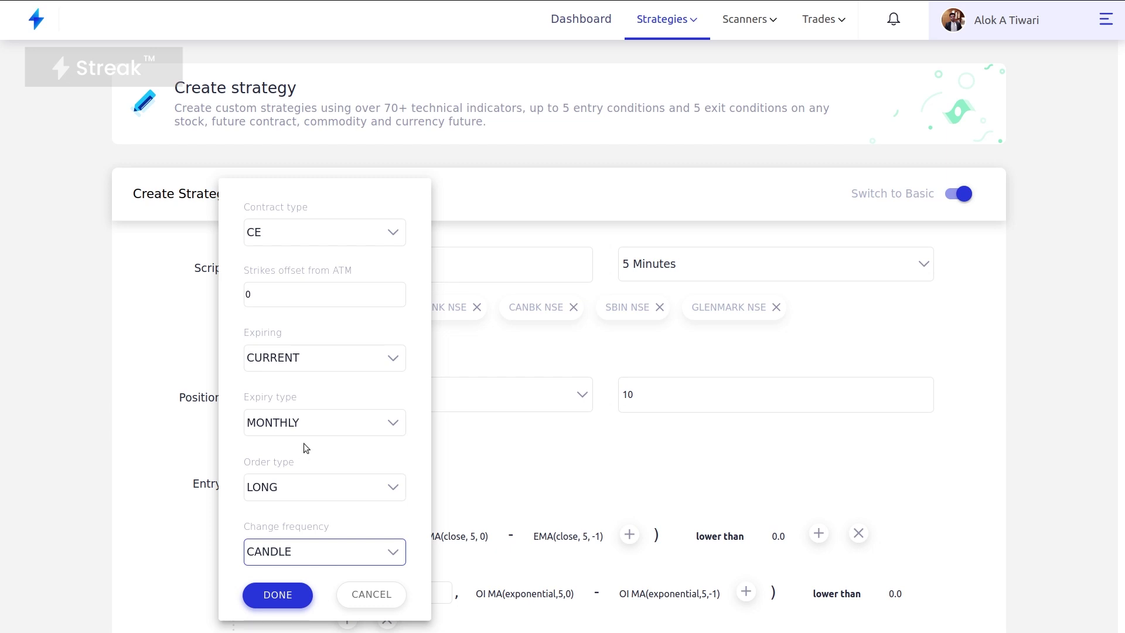
click(292, 593)
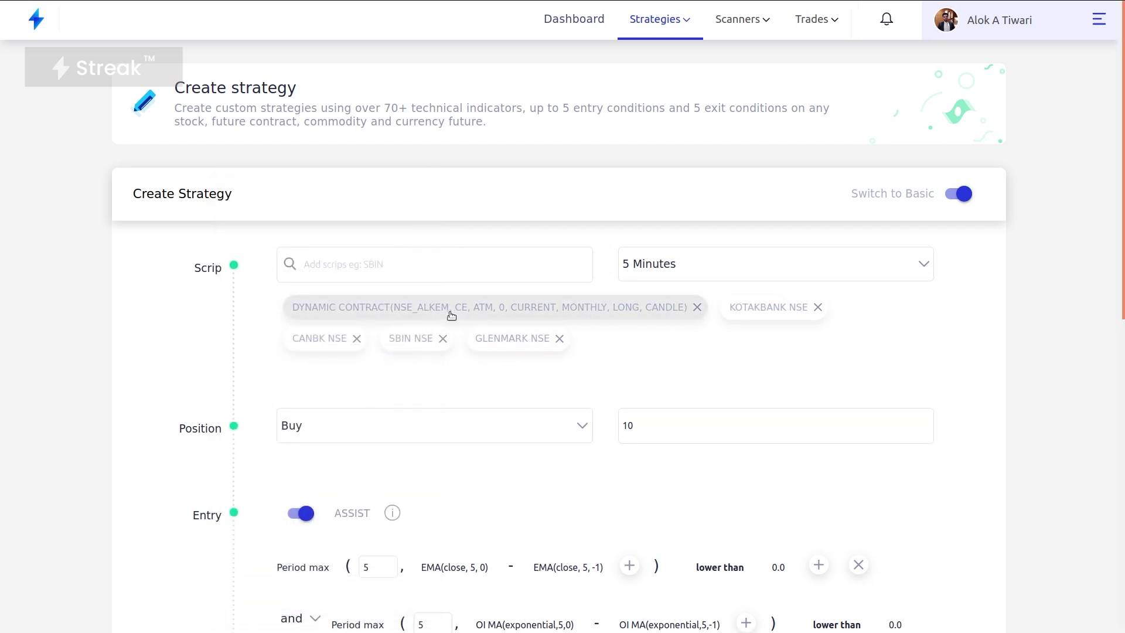
Turn KOTAKBANK, CANBK, SBIN and GLENMARK into dynamic contracts with CE, offset 0, CURRENT, MONTHLY, LONG and CANDLE settings.
click(760, 309)
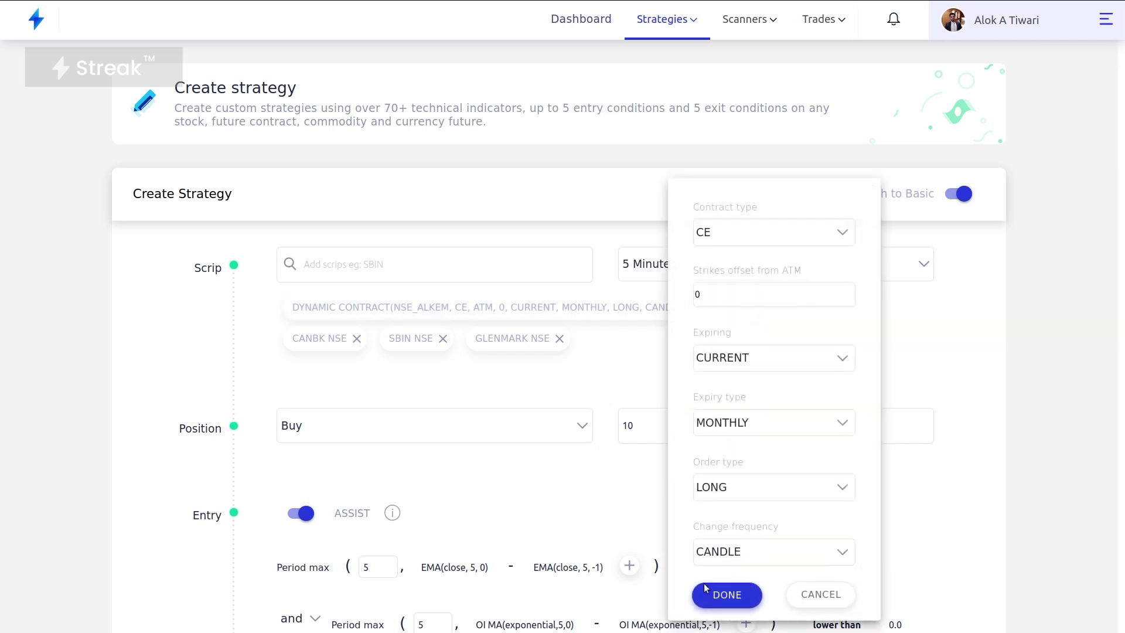
click(748, 598)
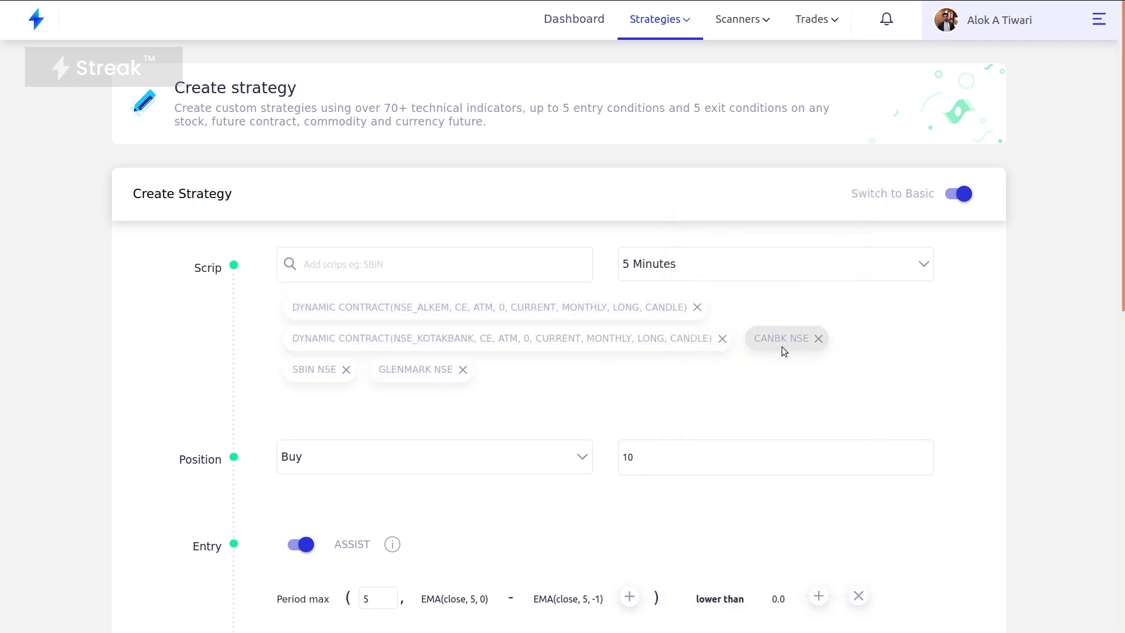
click(763, 345)
click(740, 595)
click(756, 375)
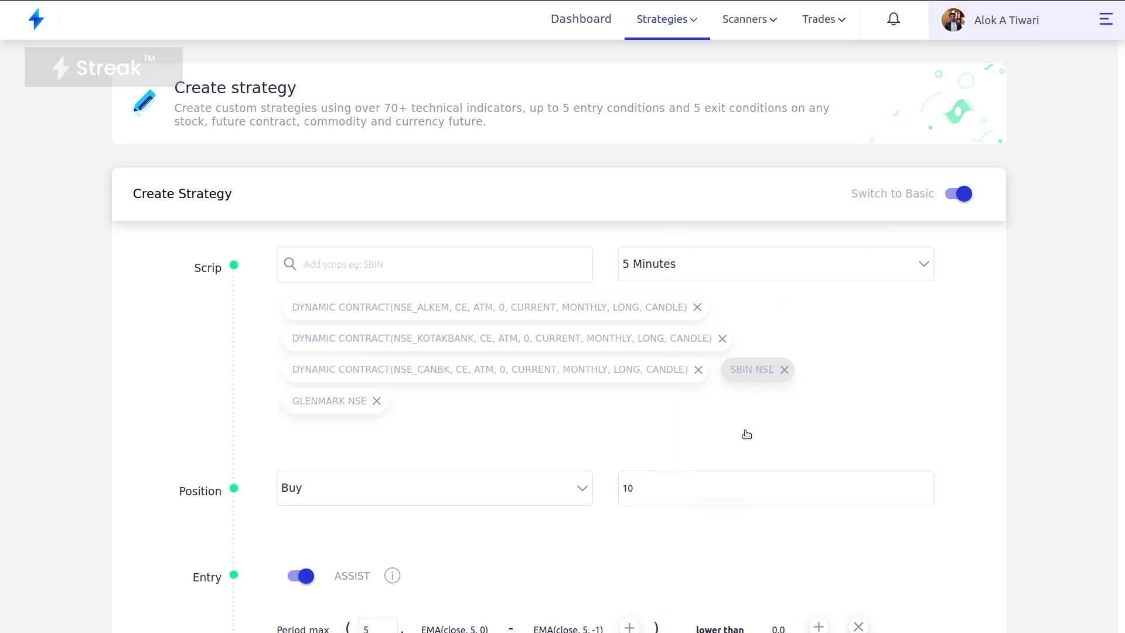
click(712, 593)
click(757, 400)
click(725, 592)
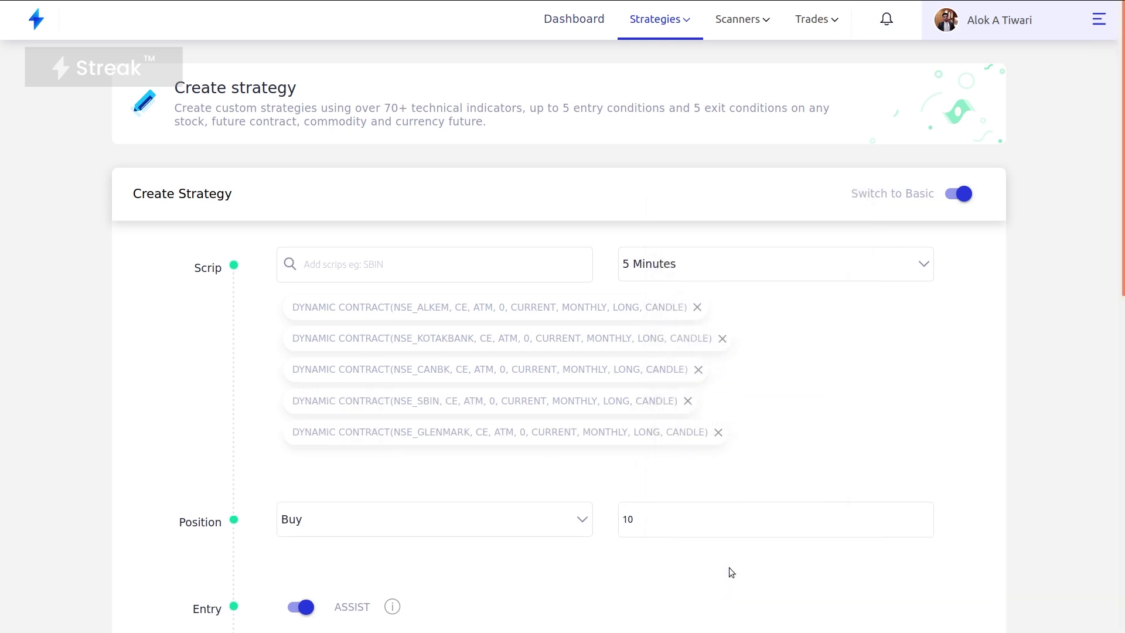
Search the scrips for specific SBIN option contracts using "sbin 45" and "sbin 4", then clear the search.
click(449, 264)
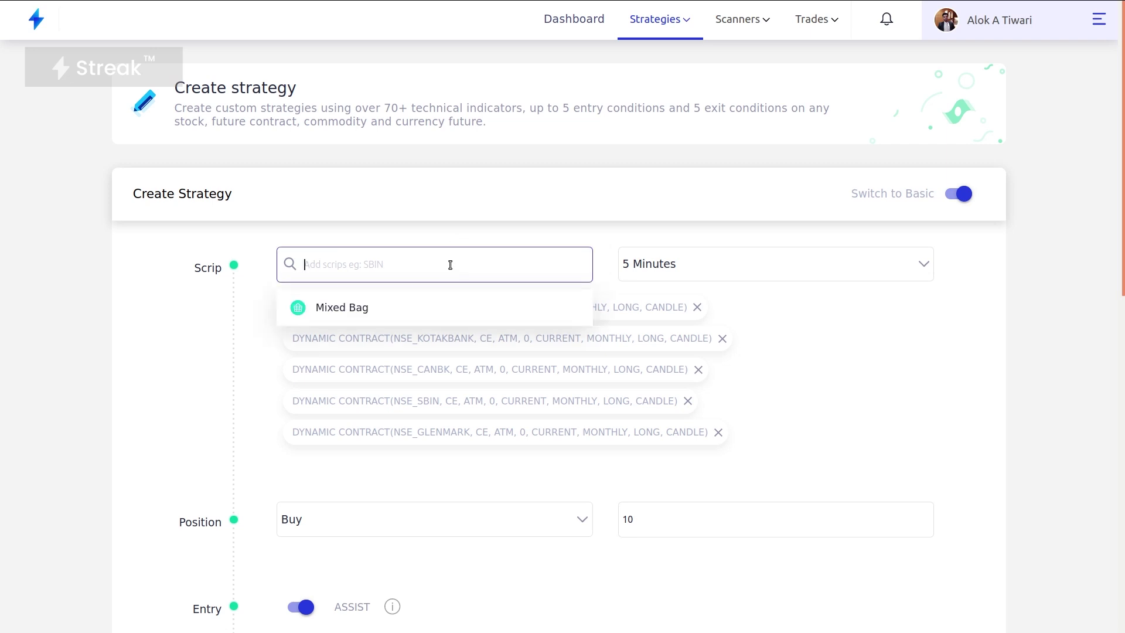
text(sb)
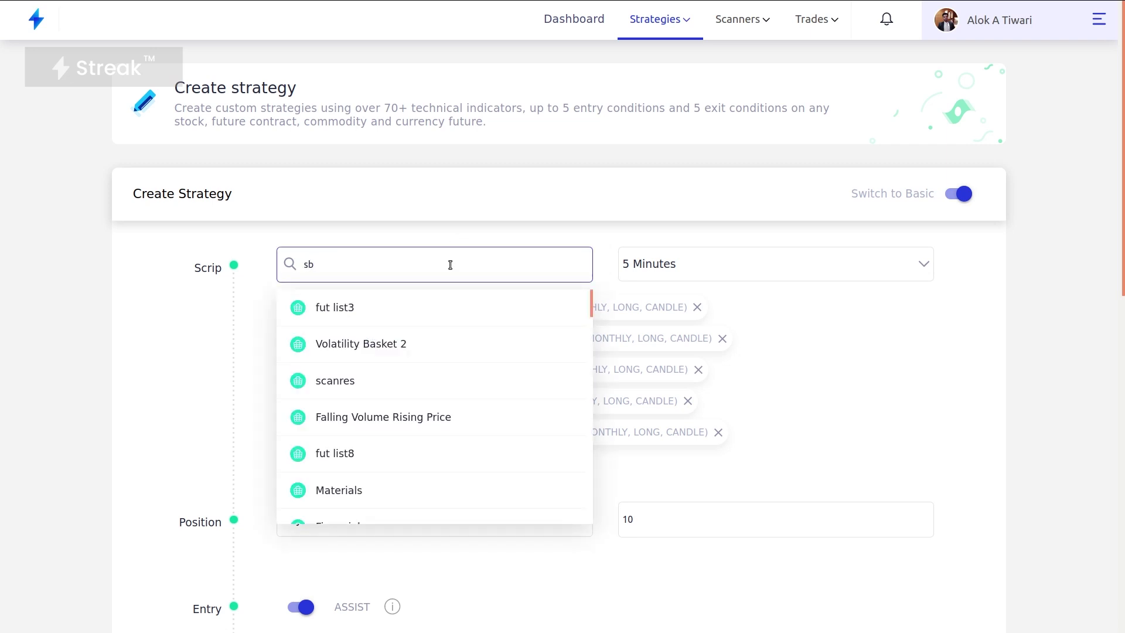
text(in 45)
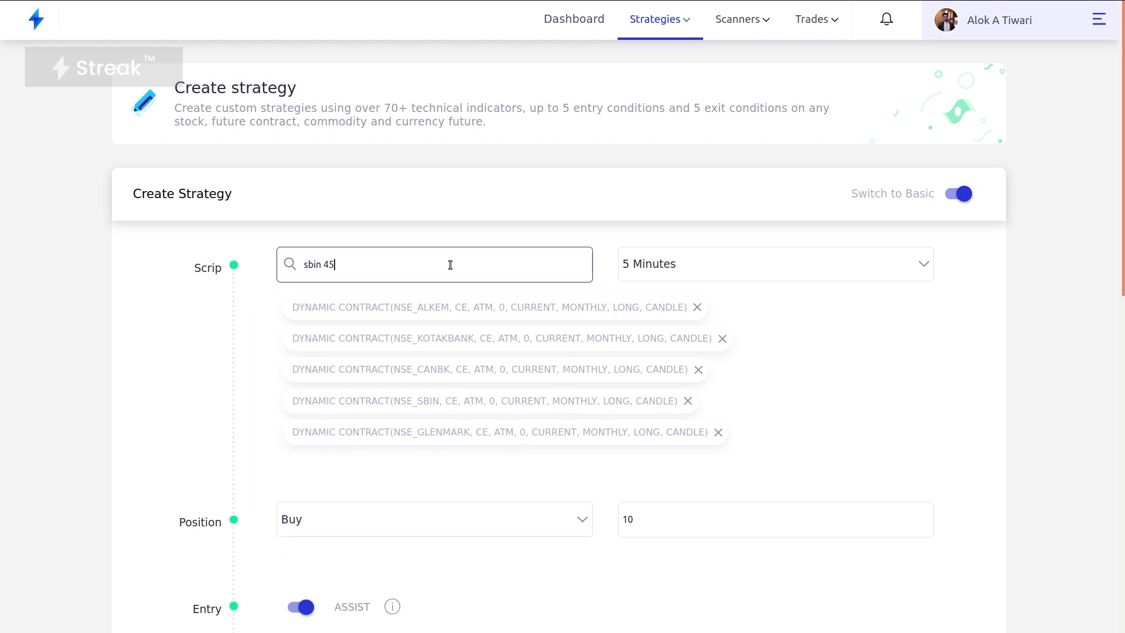
key(BackSpace)
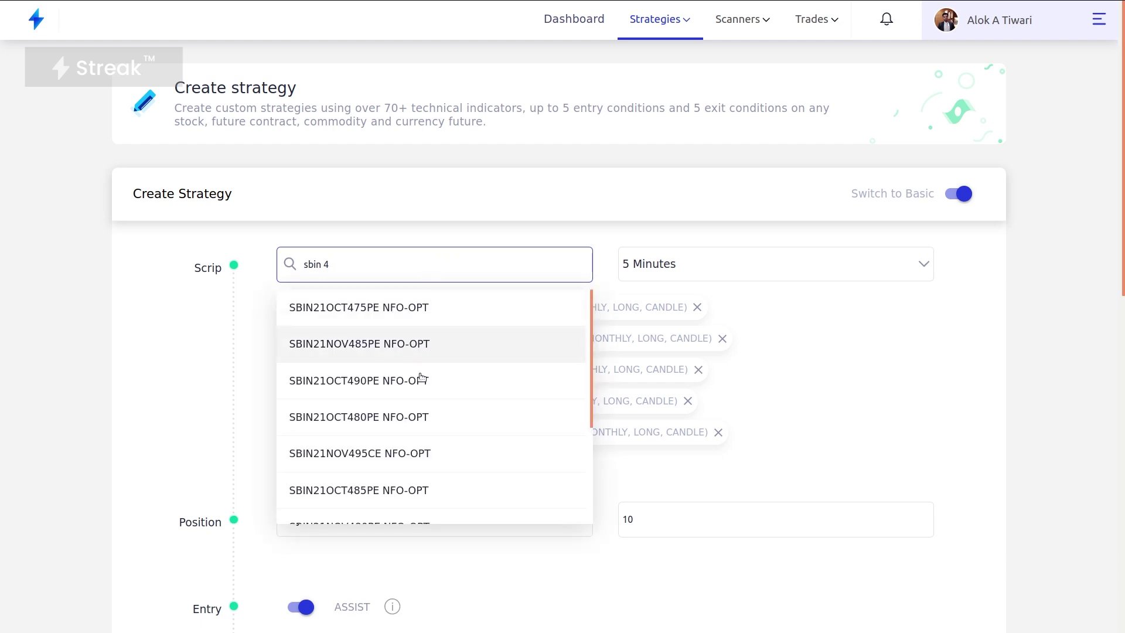
triple_click(355, 269)
key(BackSpace)
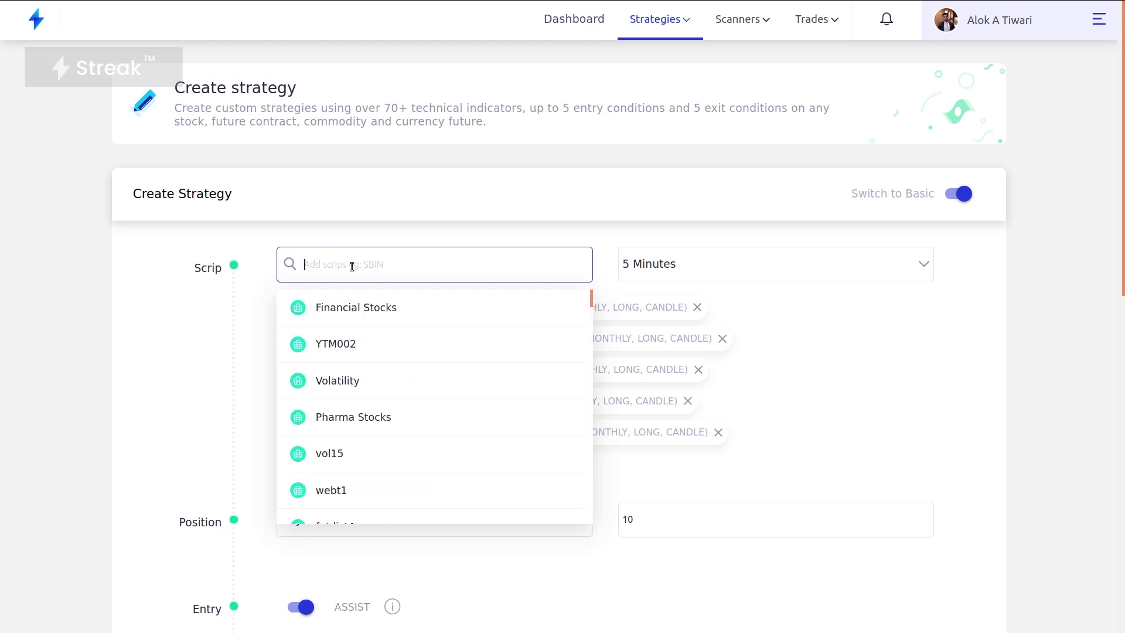
click(223, 286)
Set the strategy's exit to a stop loss of 3% and a target profit of 8%.
scroll(210, 373, down, 10)
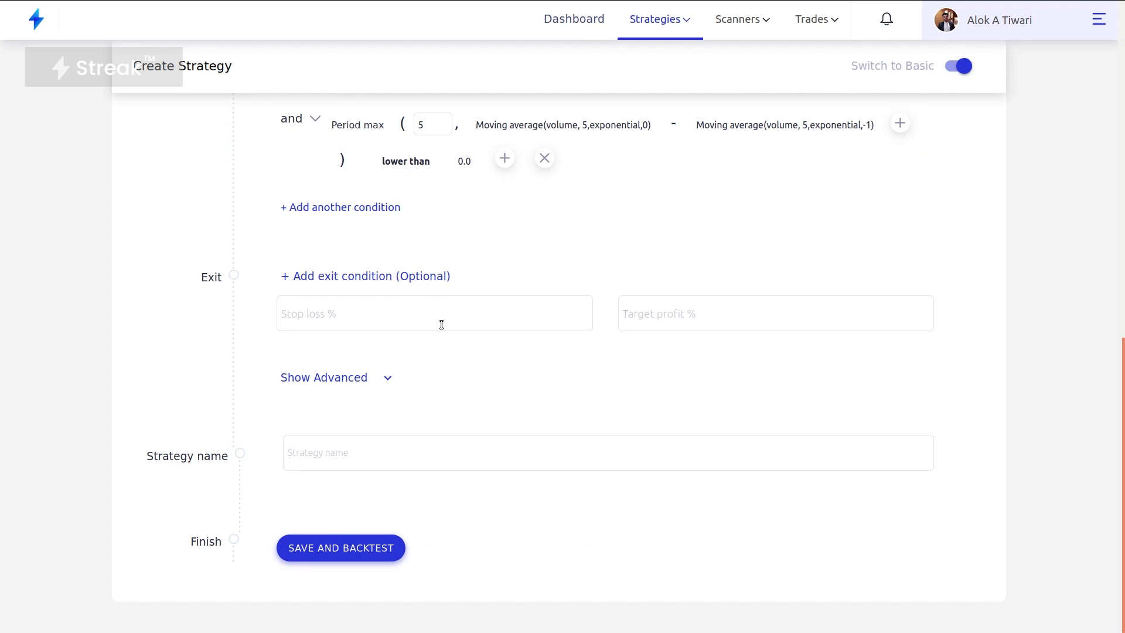
click(442, 324)
text(3)
key(Tab)
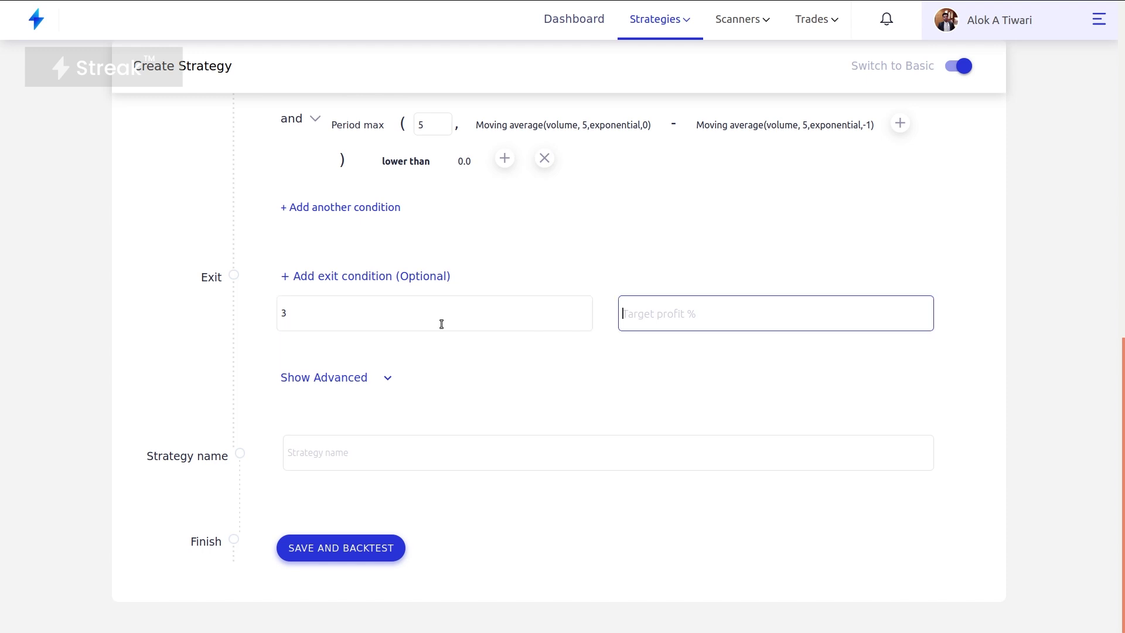
text(8)
Expand the strategy's advanced settings and change the product type to CNC/NRML.
click(360, 377)
scroll(649, 430, down, 3)
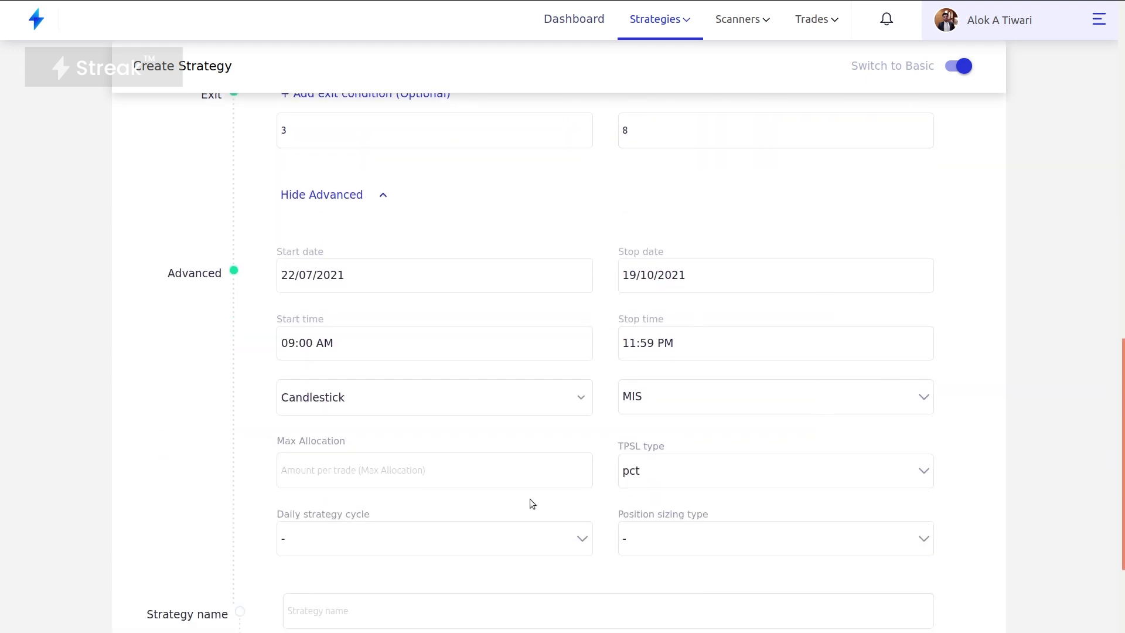
click(685, 398)
click(716, 469)
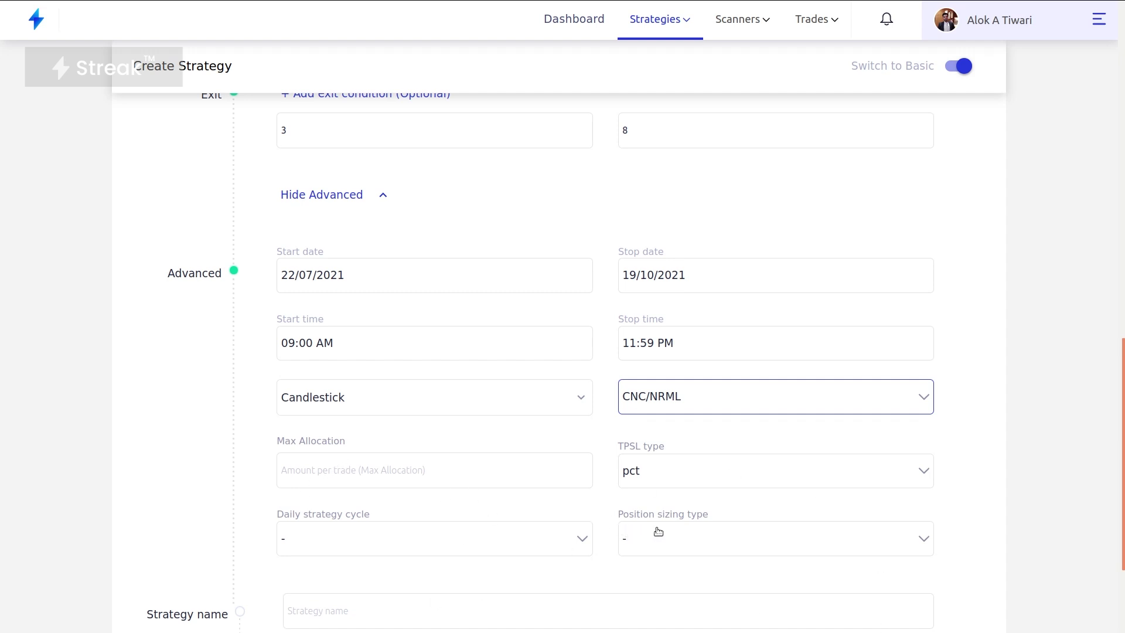
View the available options for the TPSL type and the position sizing type.
click(654, 477)
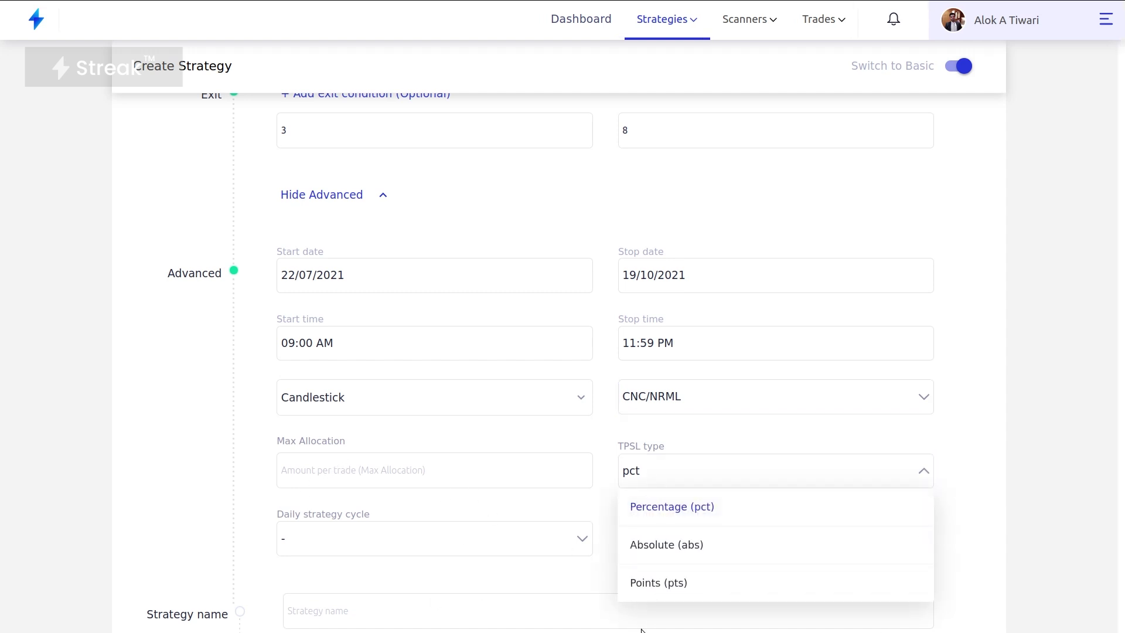
click(680, 479)
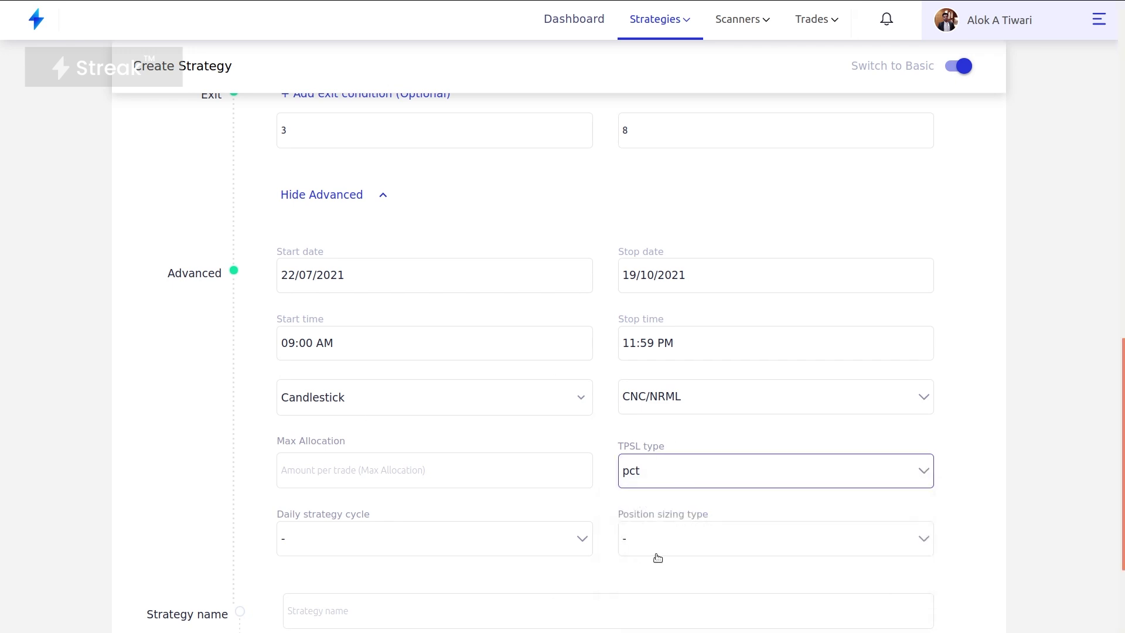
click(658, 535)
click(659, 535)
click(661, 536)
click(670, 603)
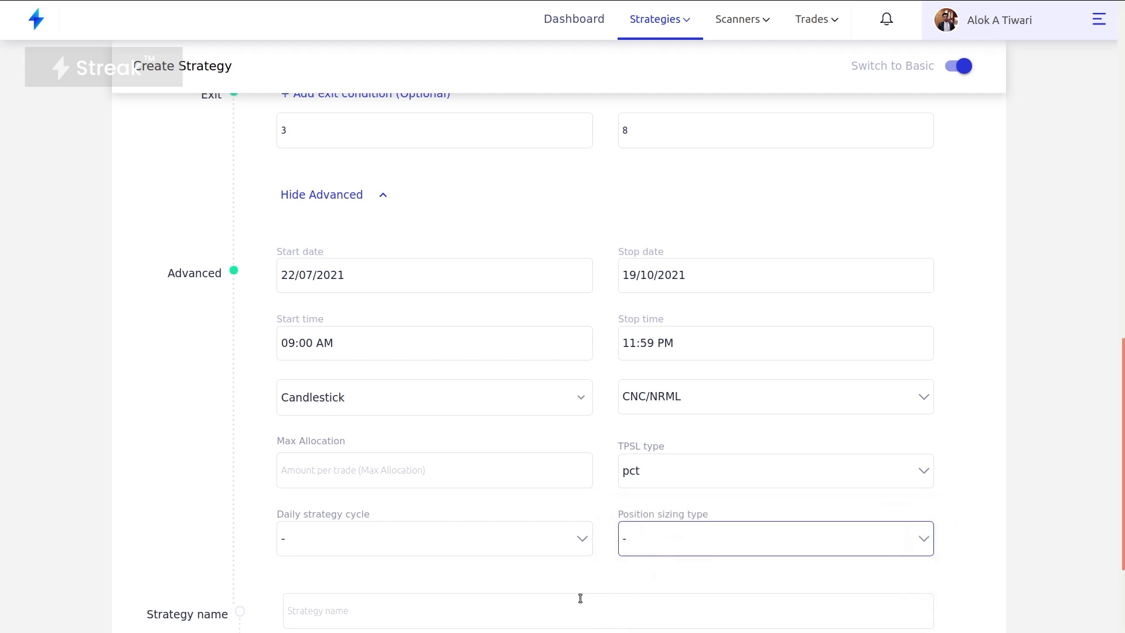
Name the strategy "price vol oi".
scroll(586, 597, down, 3)
click(429, 451)
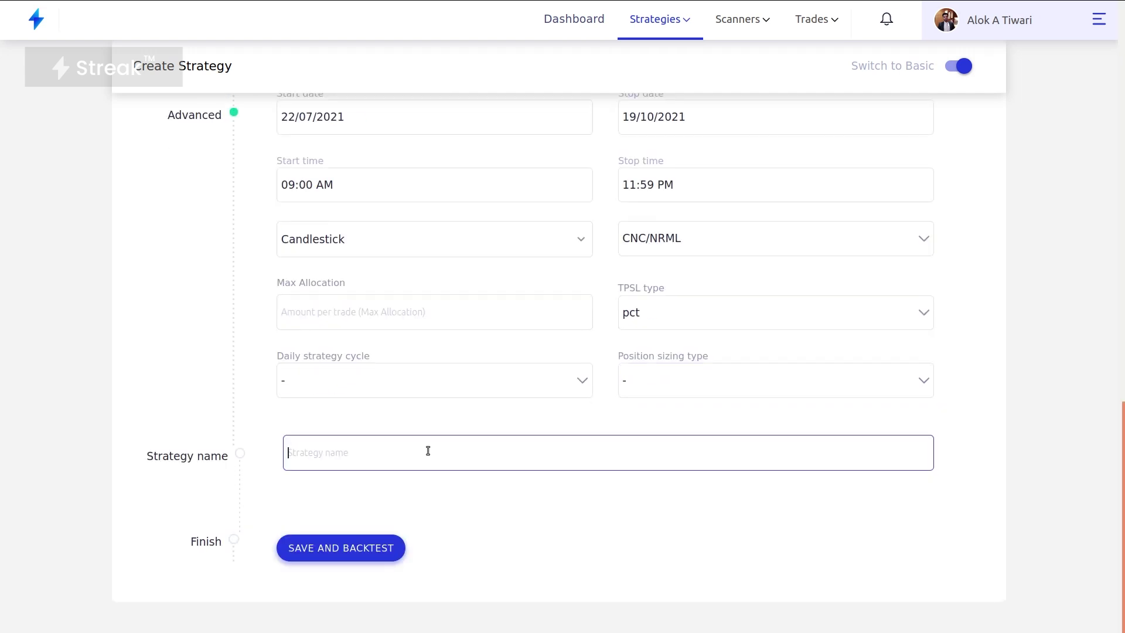
text(price vol oi)
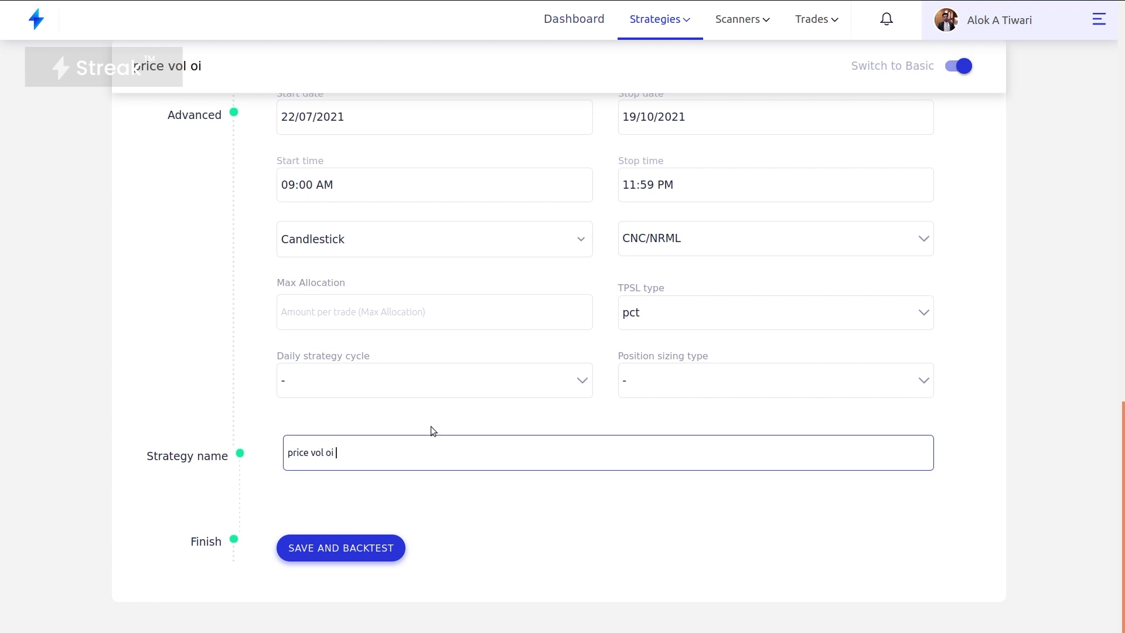
Save and backtest the strategy, and review the first dynamic contract's performance statistics and transaction details.
click(373, 546)
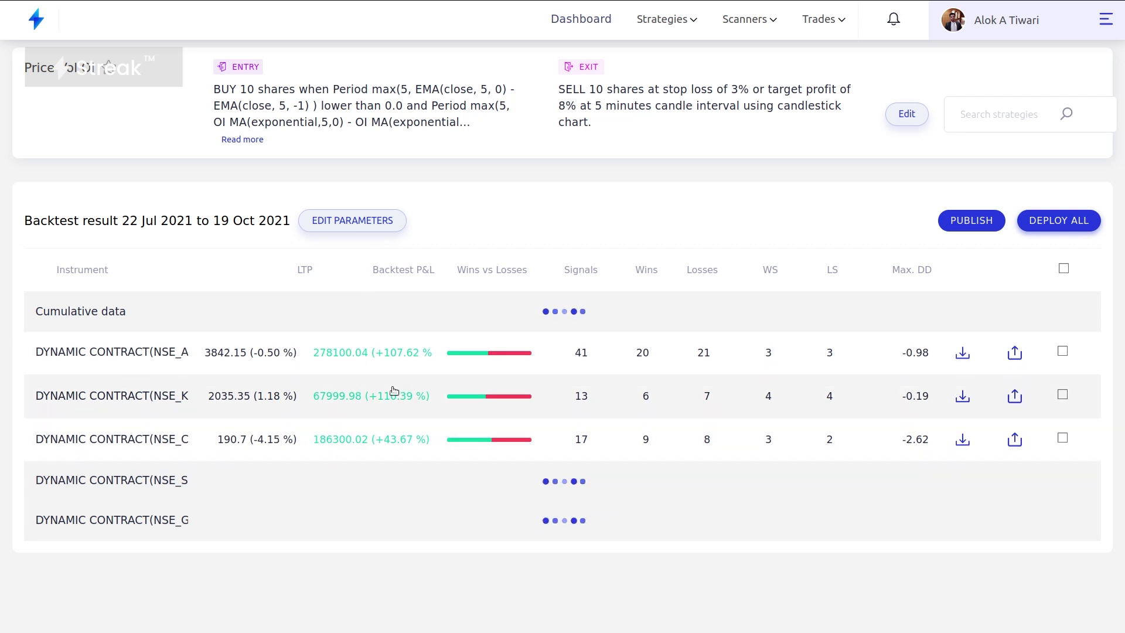
click(334, 360)
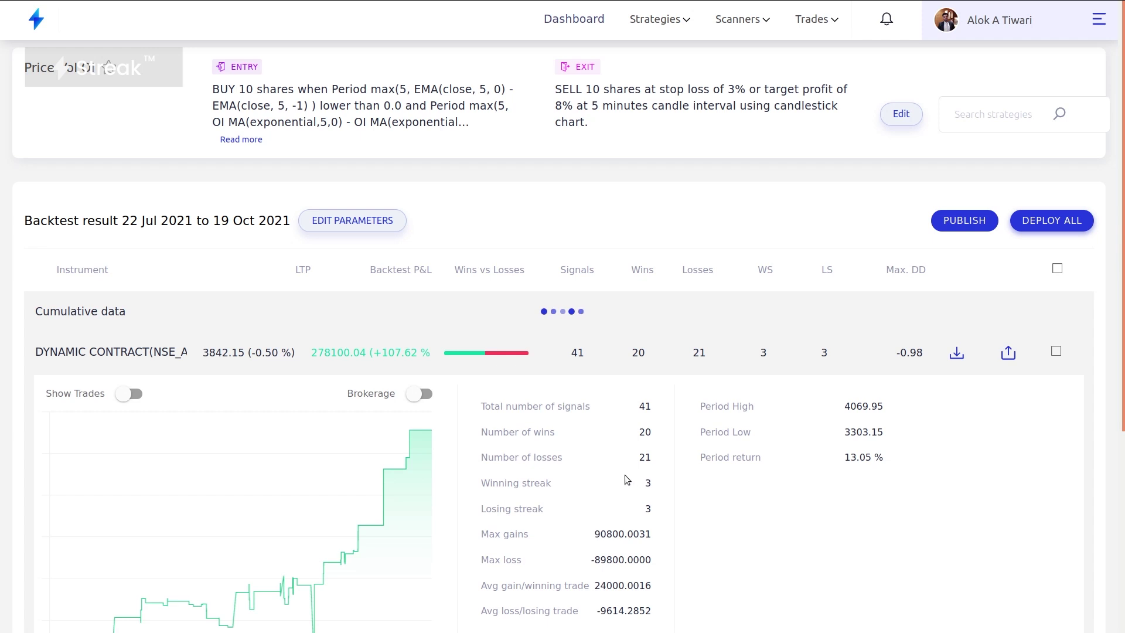
scroll(632, 482, down, 3)
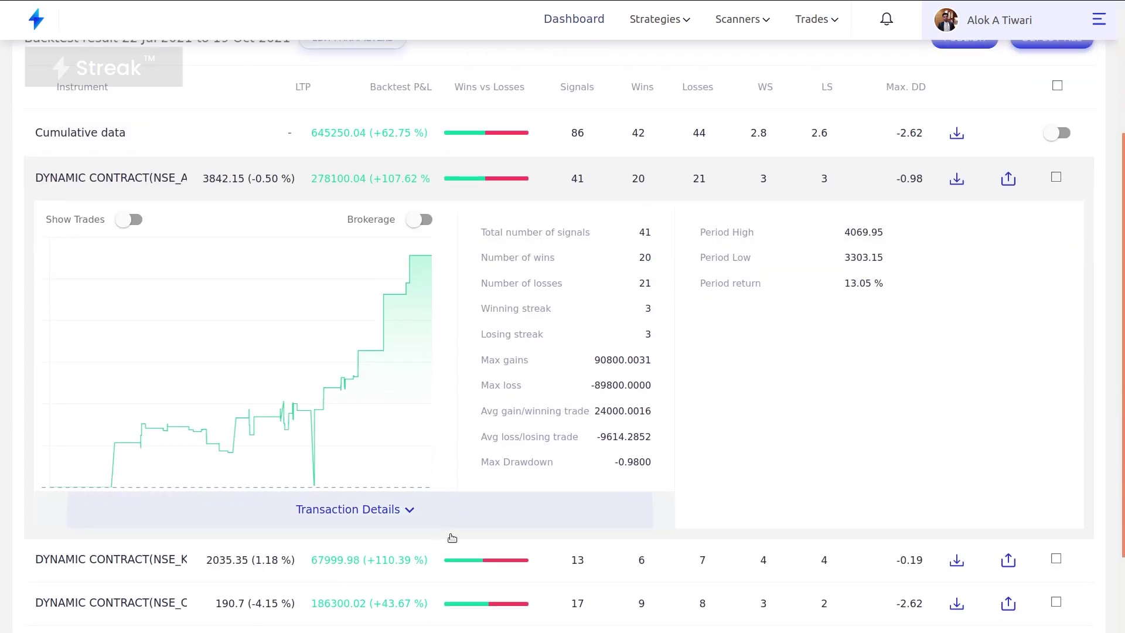
click(441, 519)
scroll(404, 265, up, 4)
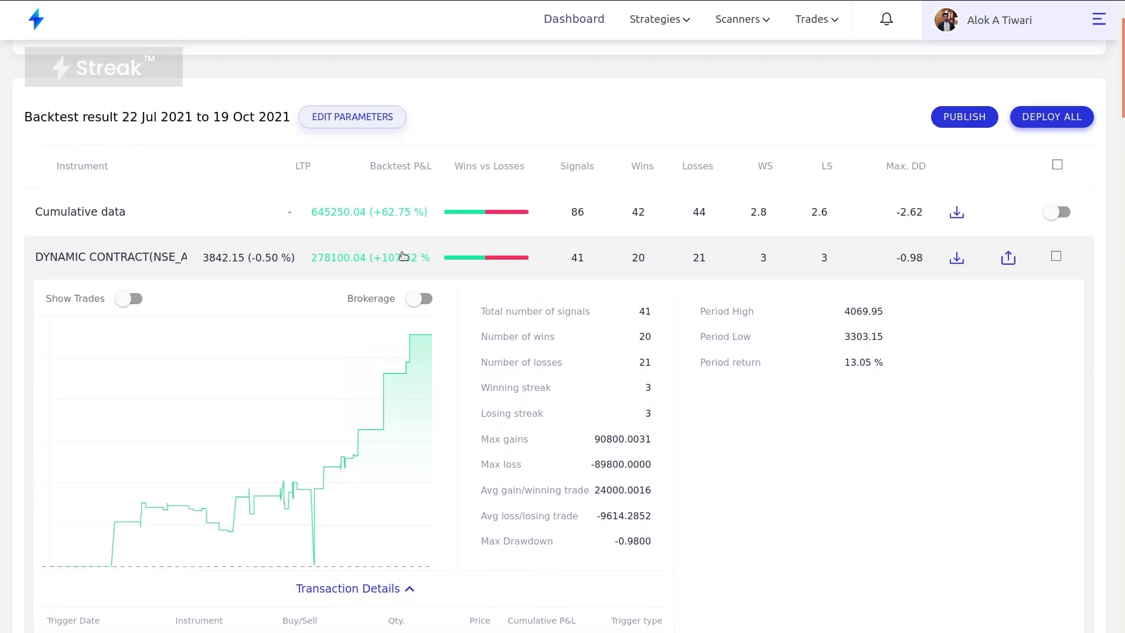
click(413, 274)
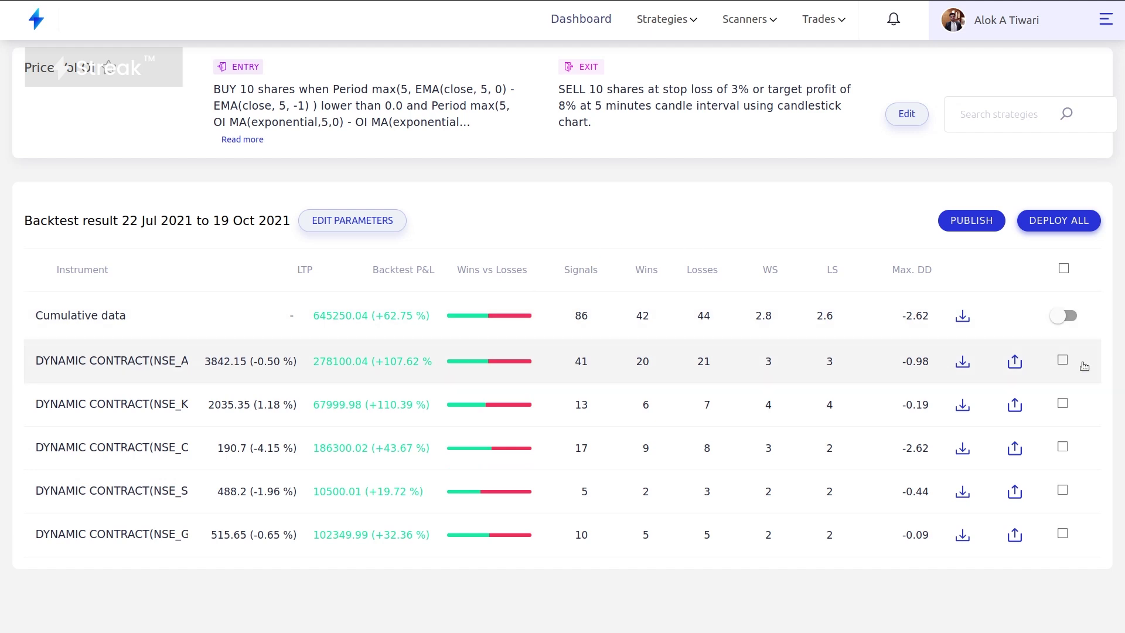
Select all backtested contracts and view their deployment settings without deploying them.
click(1064, 269)
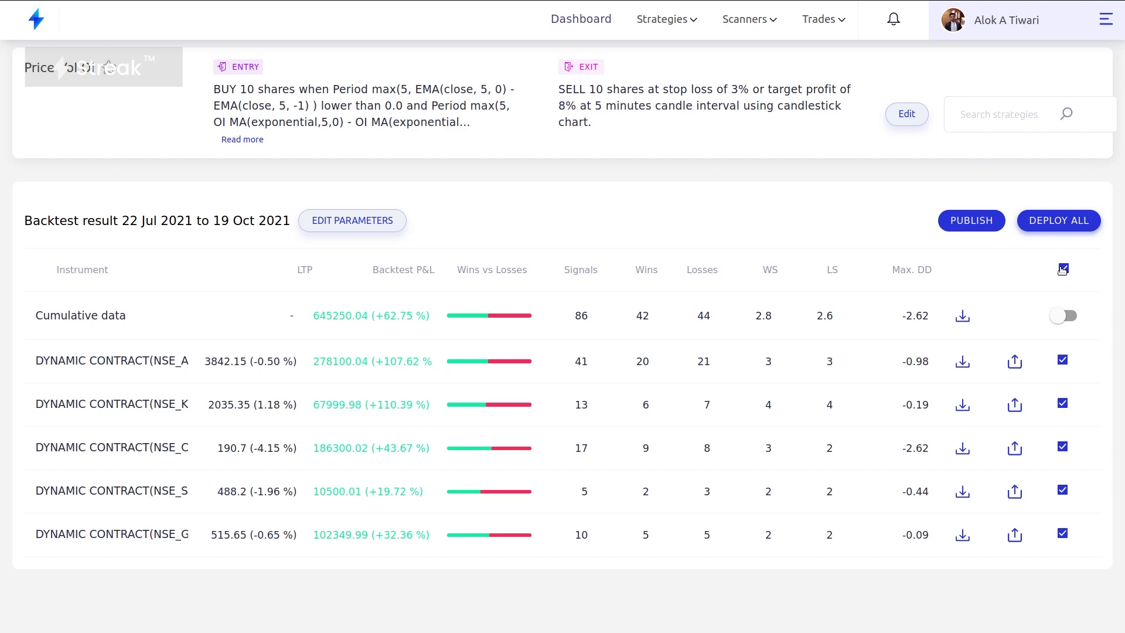
click(1066, 231)
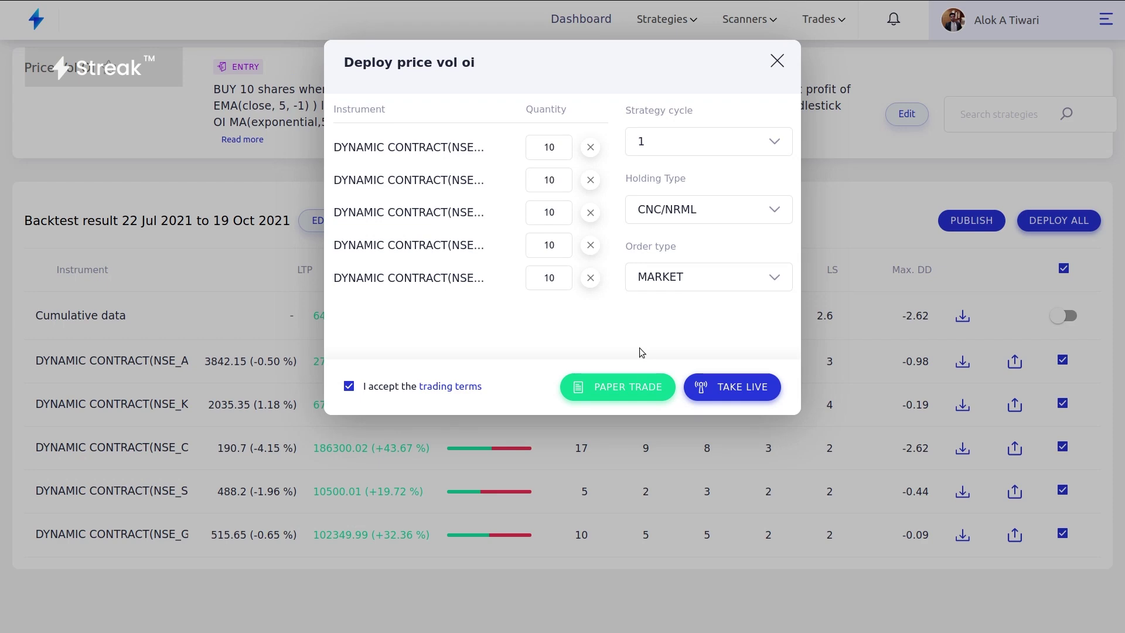
click(863, 353)
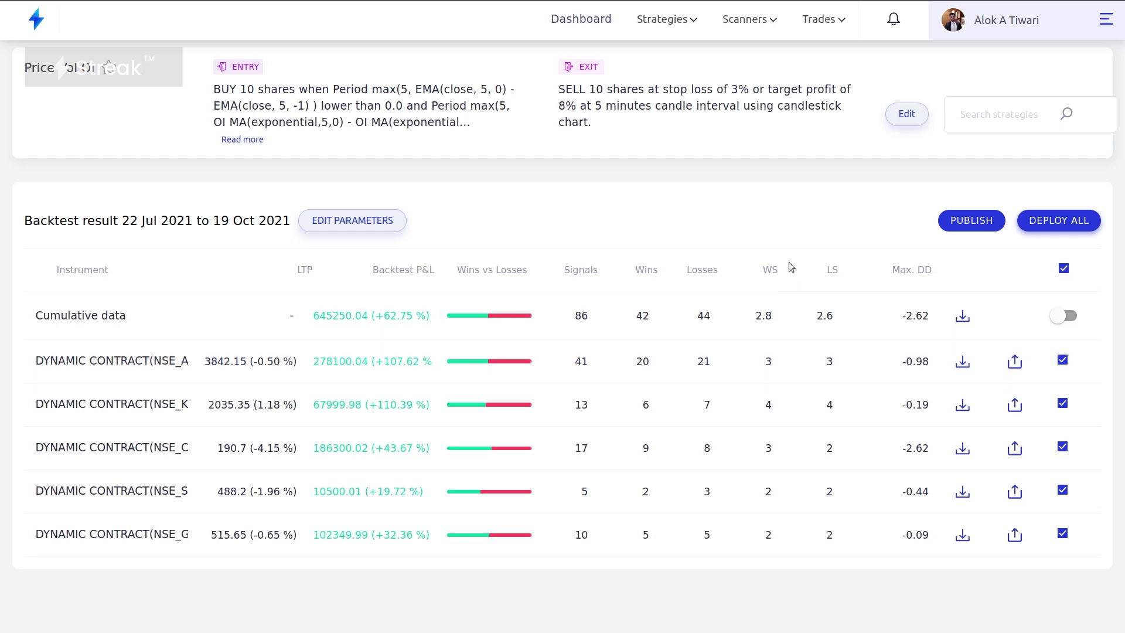
key(alt+Tab)
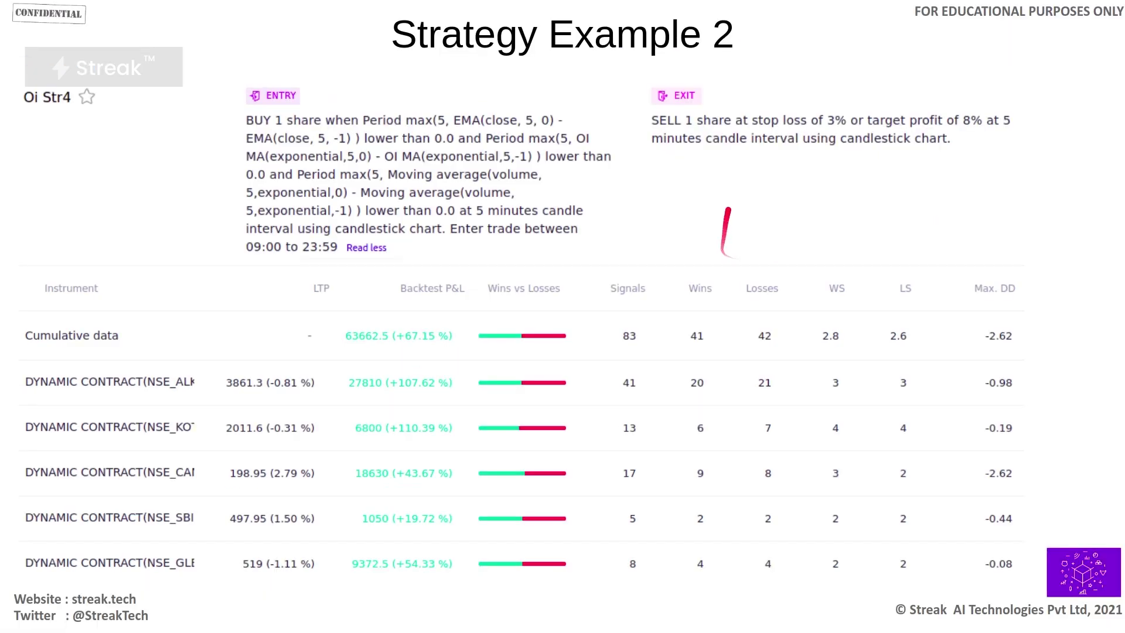
key(Right)
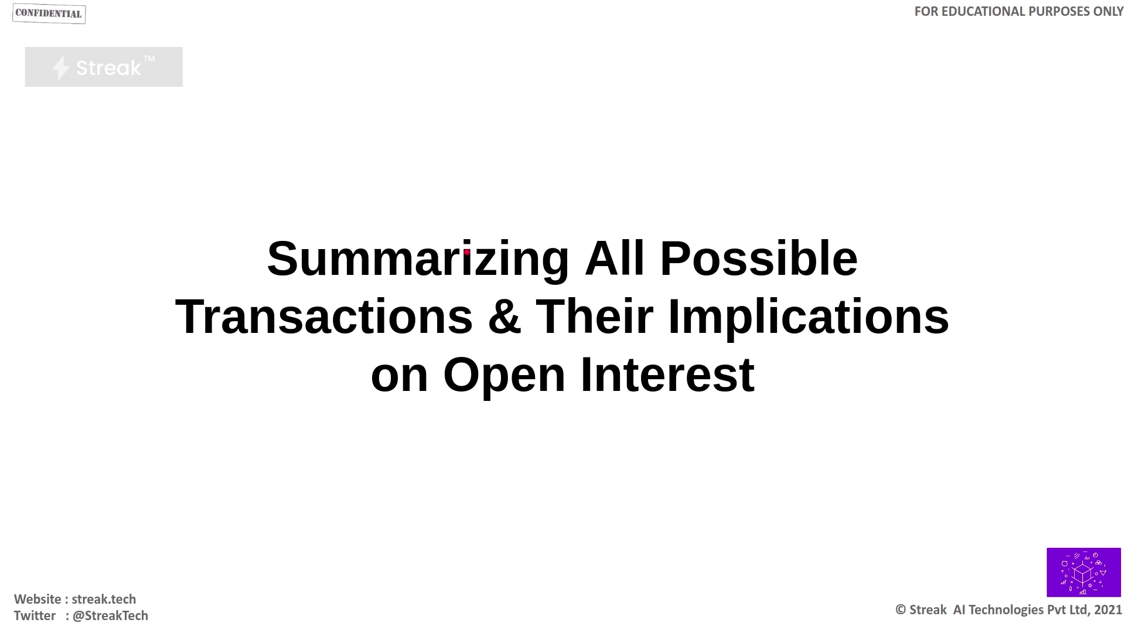
key(Right)
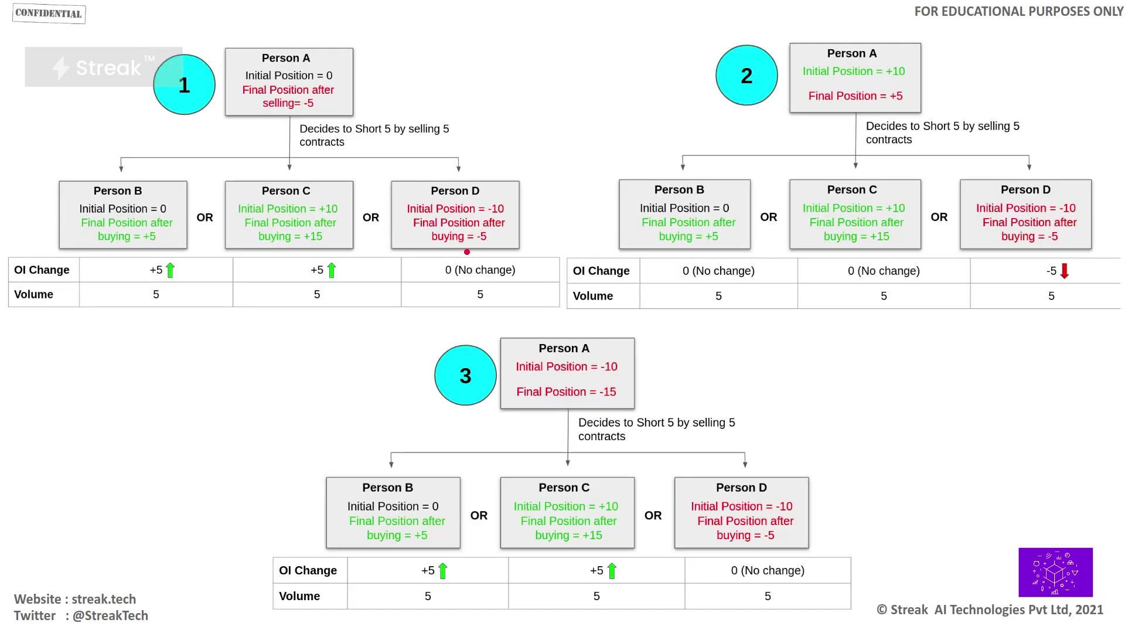